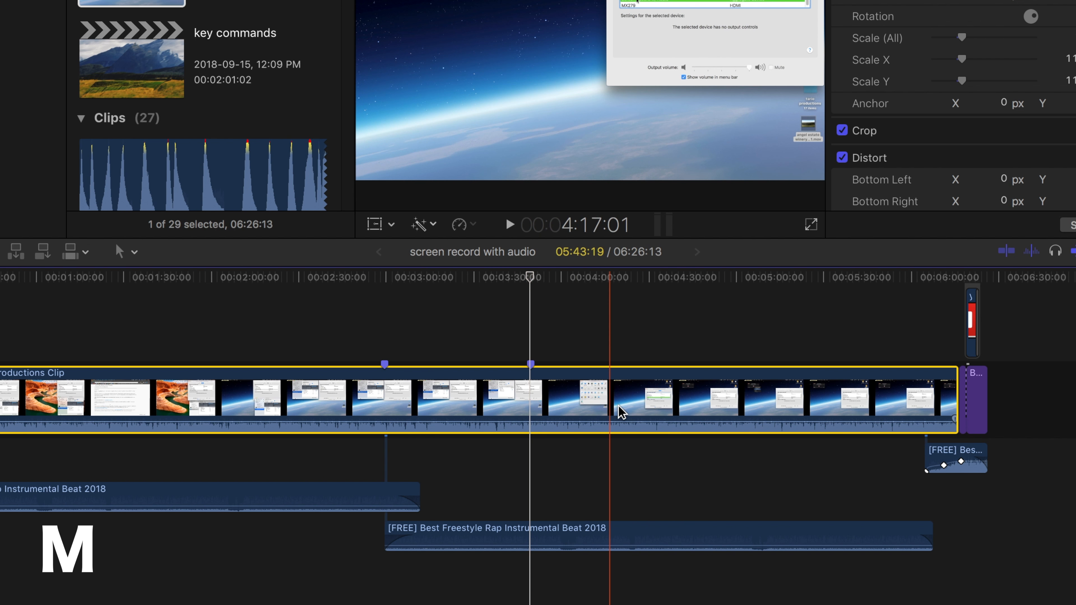
Add a marker to the tario productions clip in the timeline
click(617, 410)
key(m)
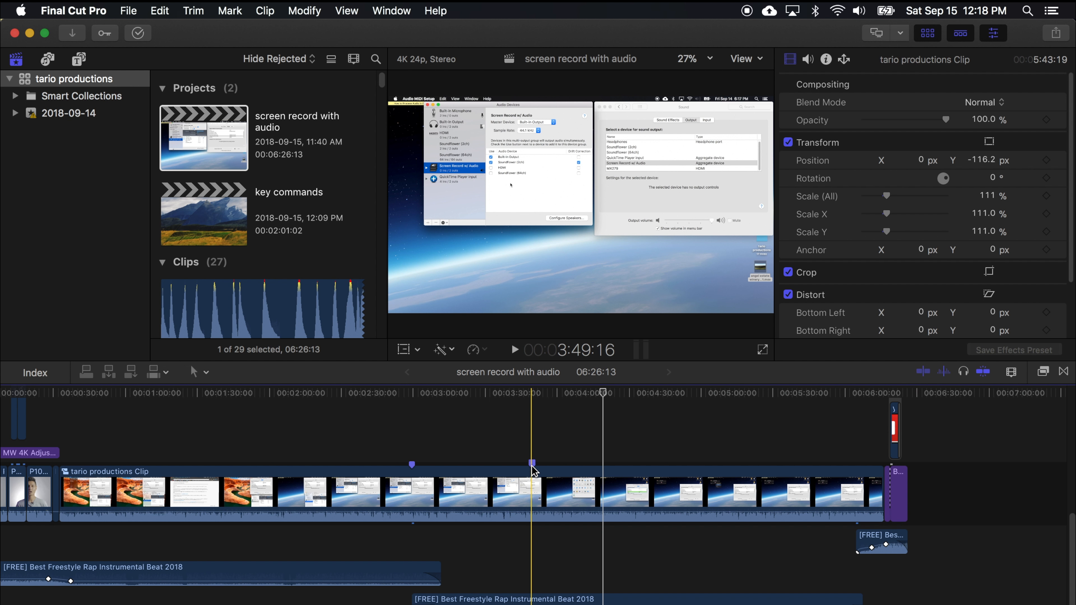
Switch the marker at 00:03:49:16 to a to-do marker and a chapter marker, and save it as a standard marker
double_click(532, 464)
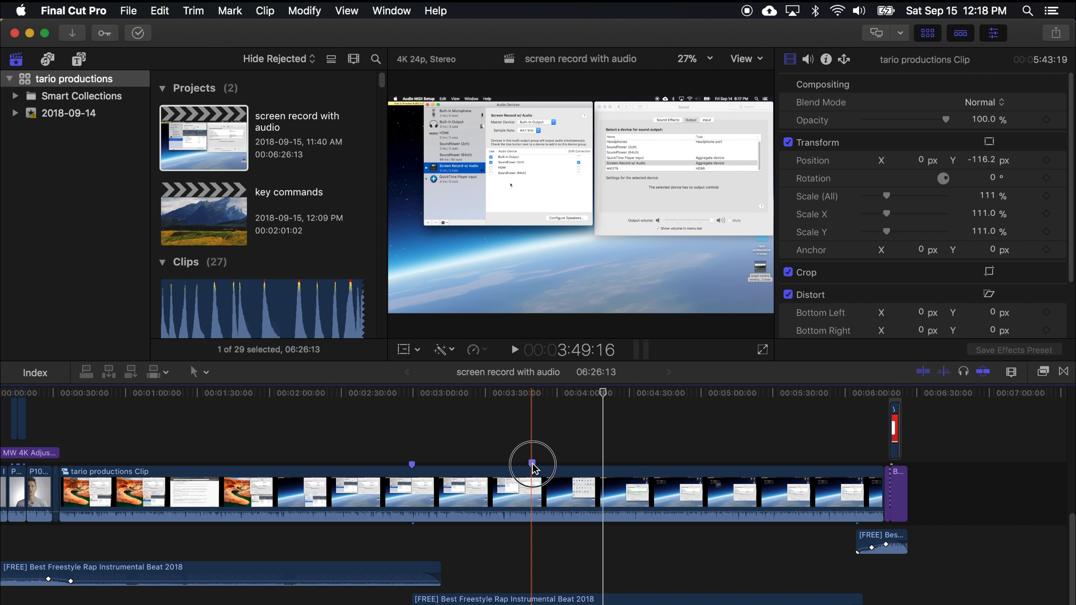
click(531, 388)
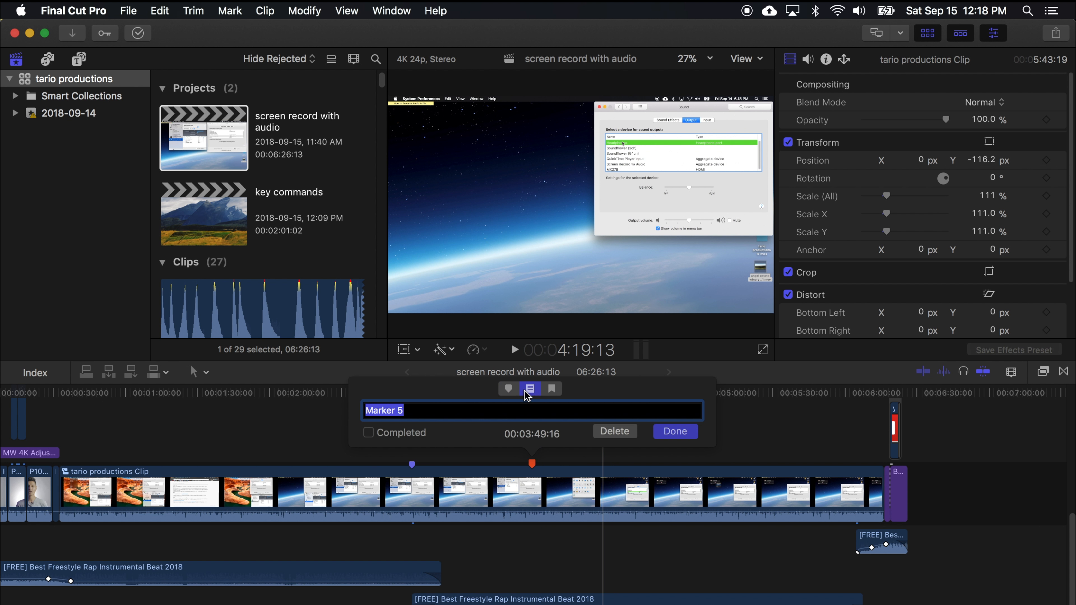
click(552, 388)
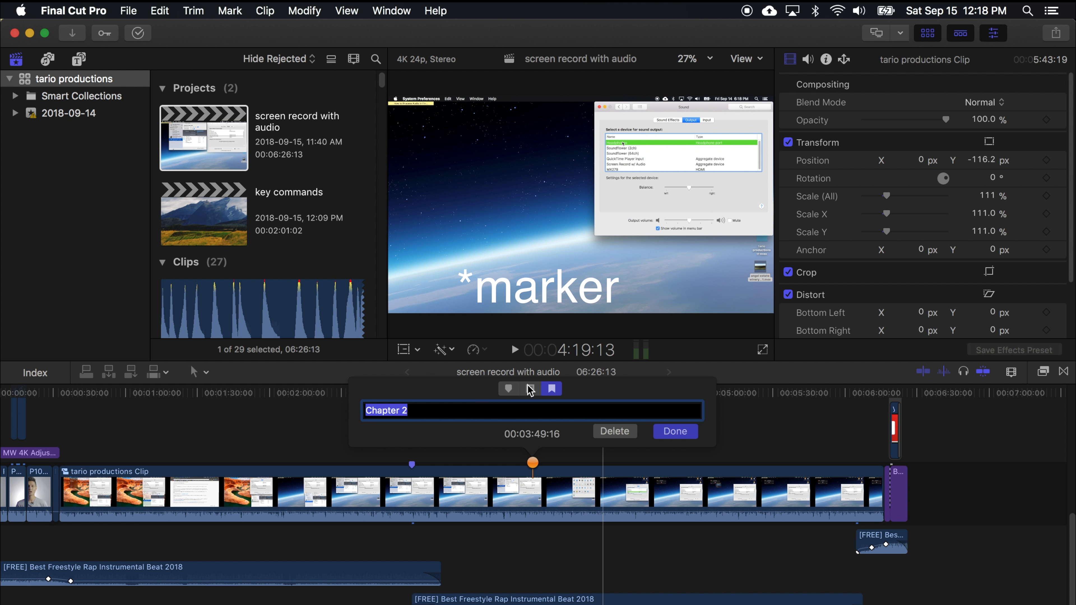
click(508, 389)
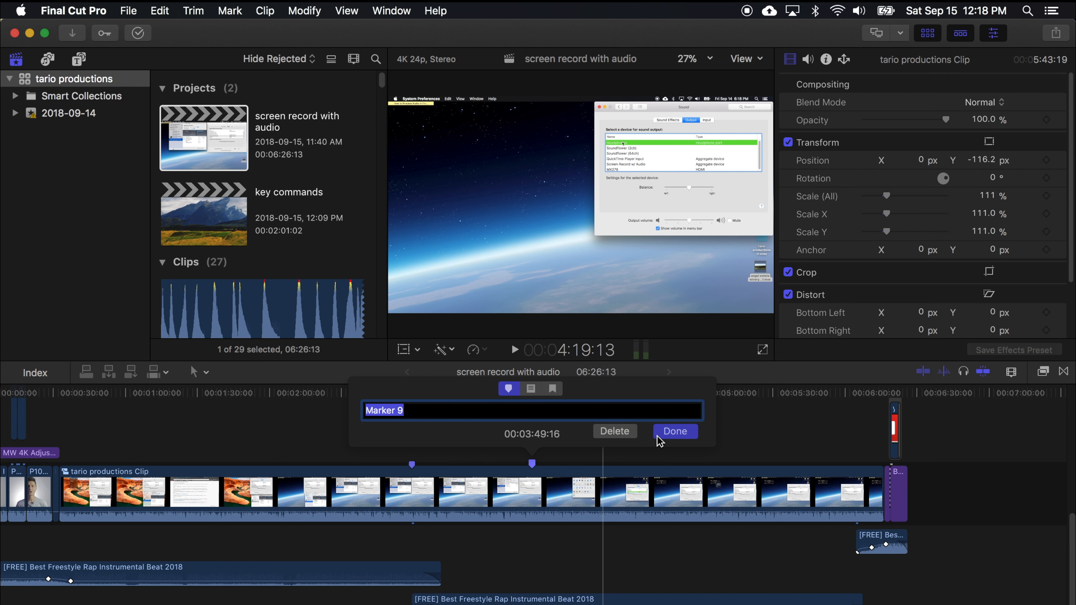
click(673, 432)
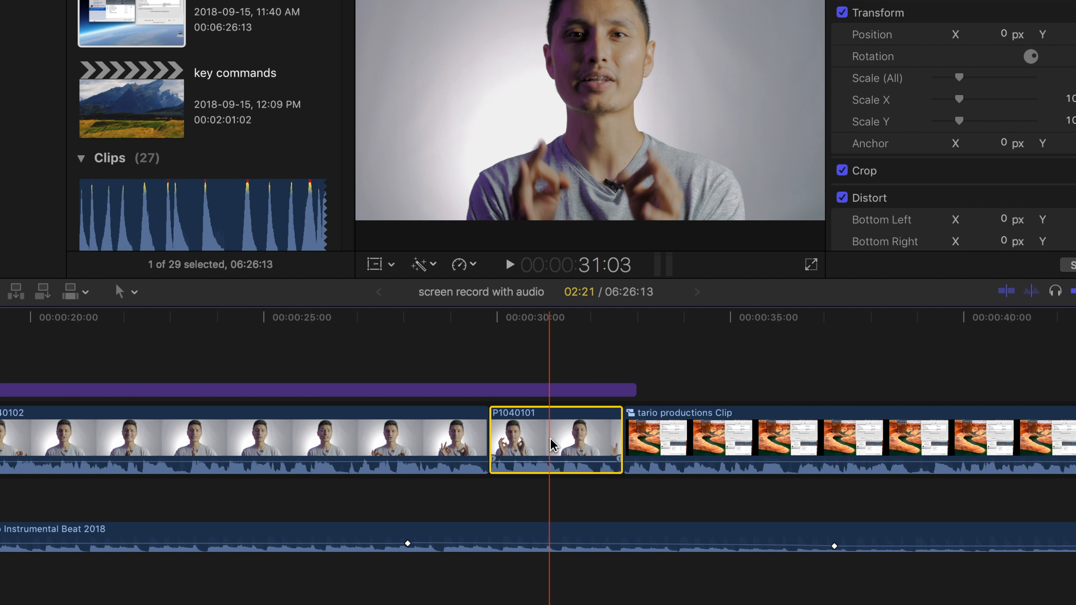
Jump the playhead to the start of clip P1040101 and forward to the next edit point
key(Up)
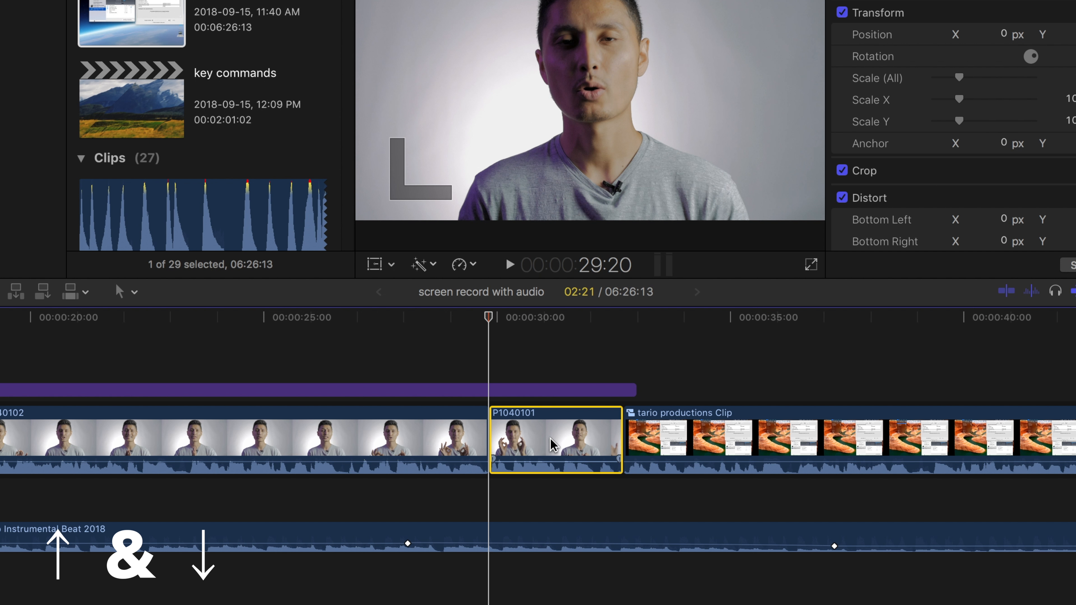
key(Down)
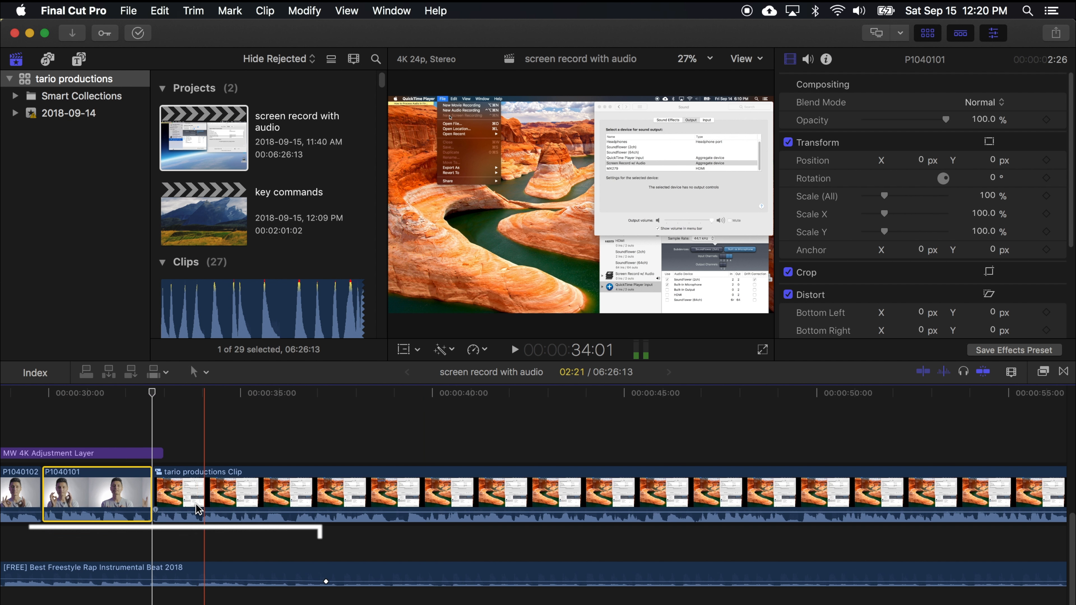
Trim the start of the tario productions clip to 00:00:39:07
scroll(204, 507, right, 5)
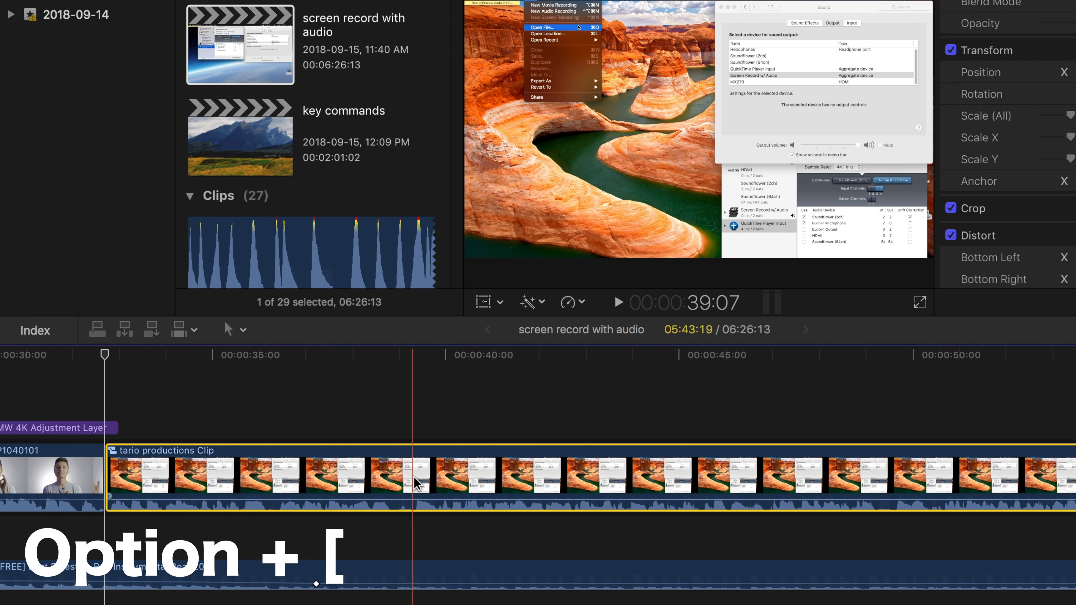
key(alt+bracketleft)
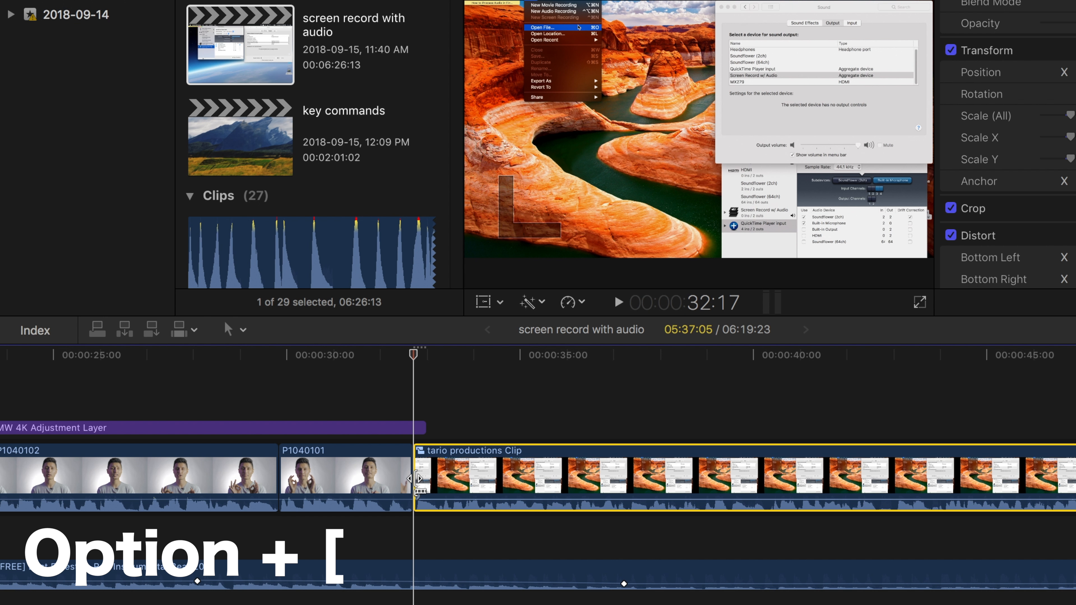
Trim the end of the tario productions clip to 00:05:41:08
scroll(418, 485, right, 3)
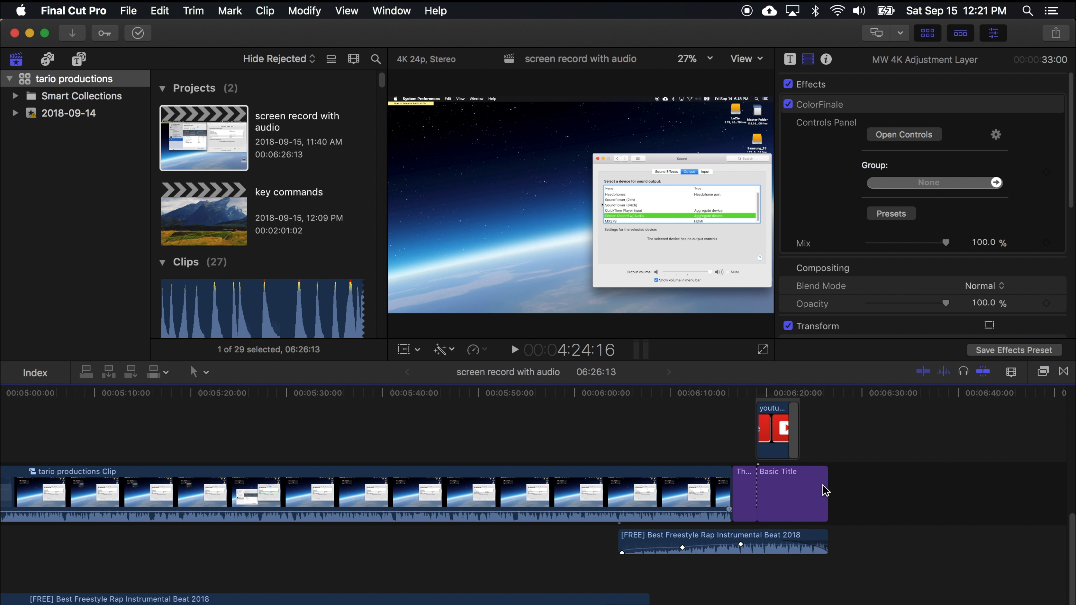
scroll(776, 490, right, 5)
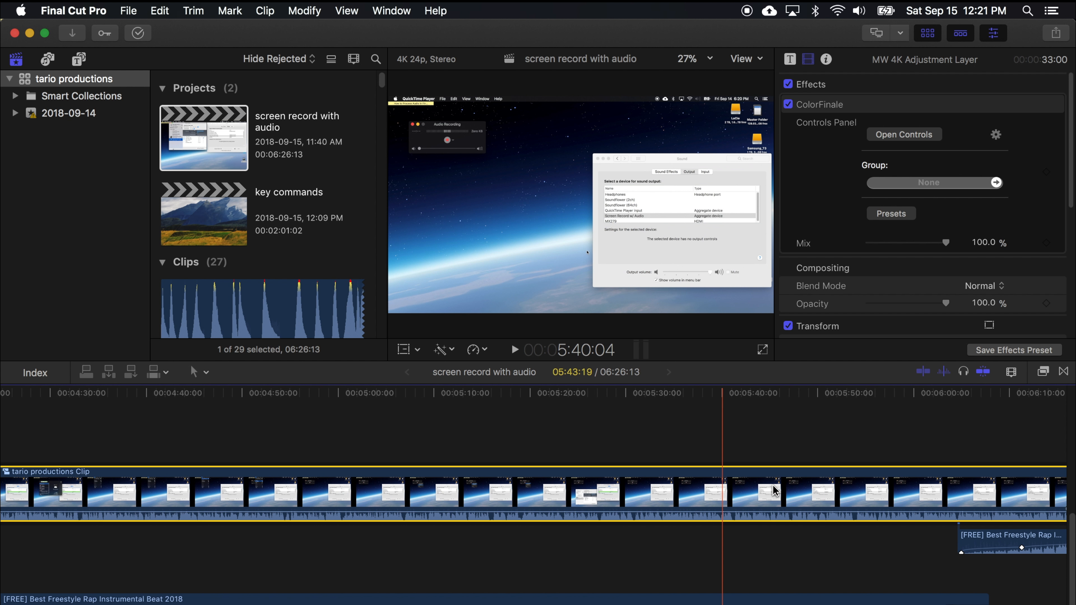
scroll(775, 490, left, 3)
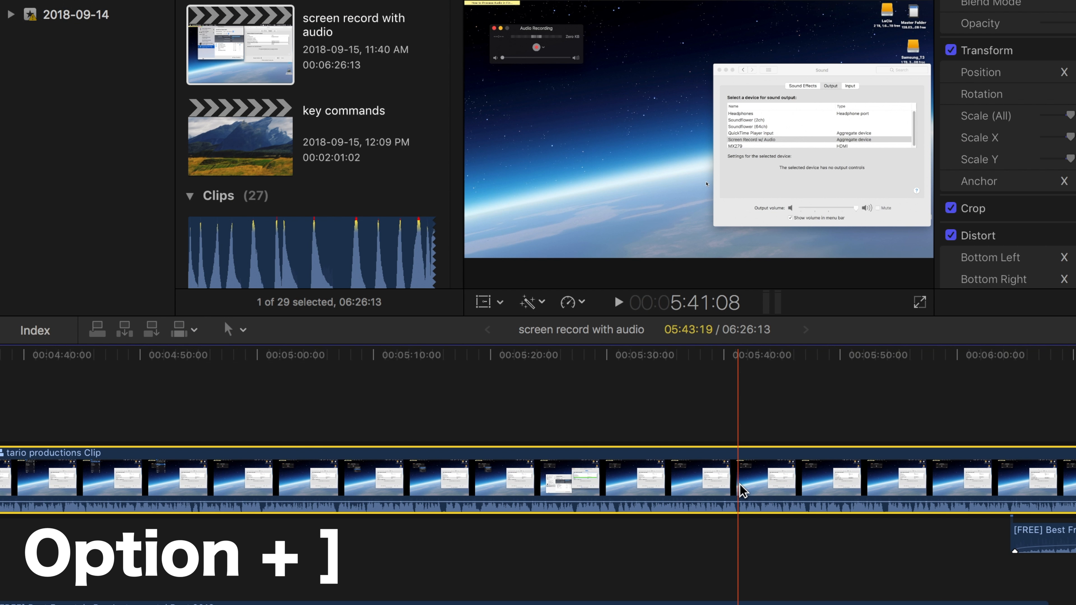
key(alt+bracketright)
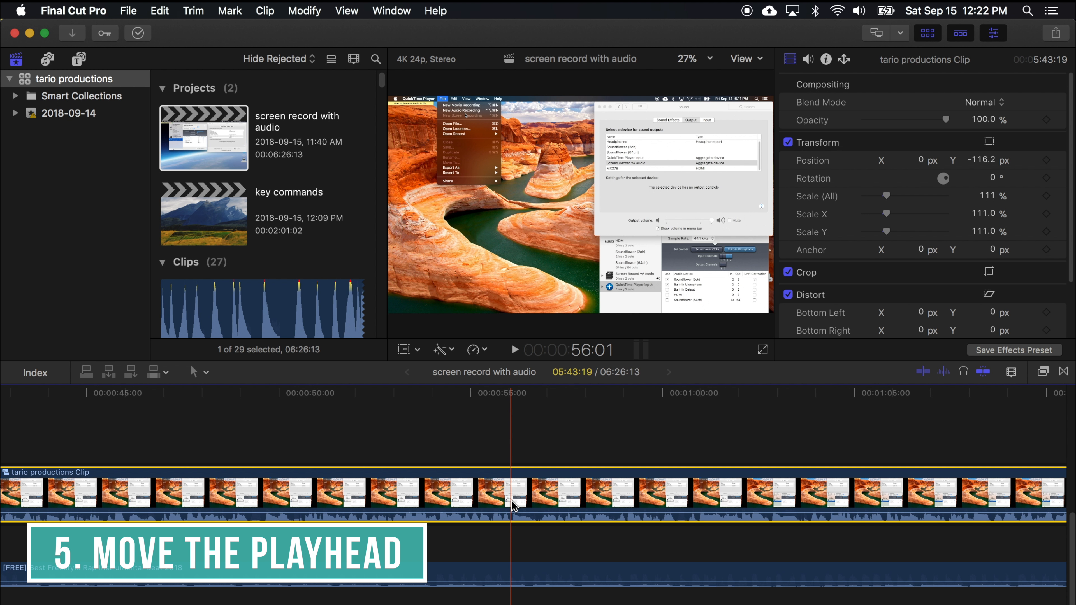
Place the playhead at about 00:00:56:02 in the tario productions clip and step it back frame by frame to 00:00:55:08
click(512, 503)
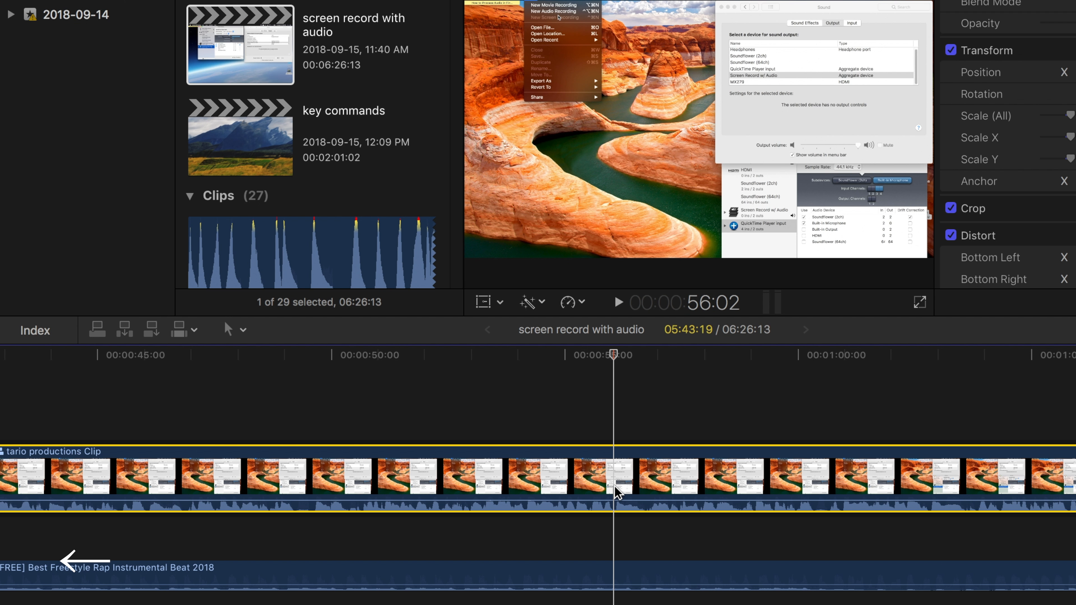
key(Left)
key(Left)
key(Left)
key(Left)
key(Left)
key(Left)
key(Left)
key(Left)
key(Left)
key(Left)
key(Left)
key(Left)
key(Left)
key(Left)
key(Left)
key(Left)
key(Left)
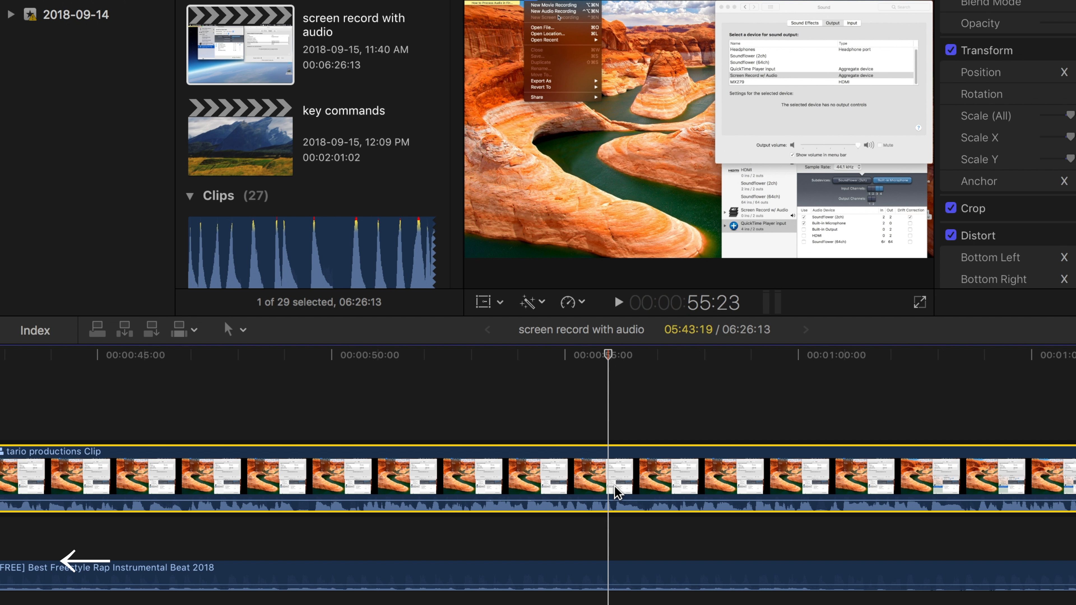
key(Left)
key(Left)
key(Left)
key(Left)
key(Left)
key(Left)
key(Left)
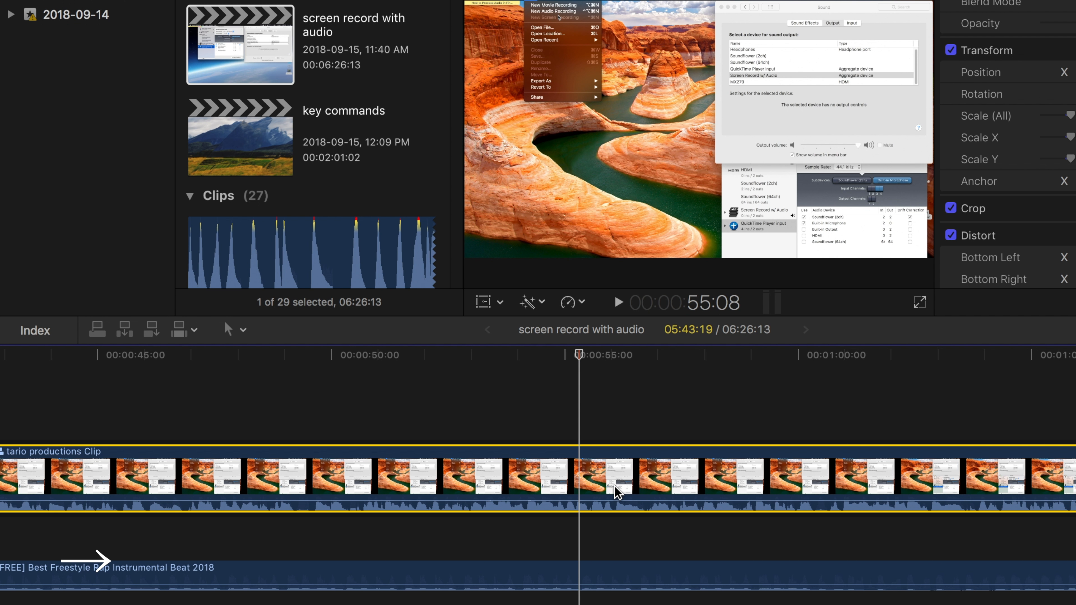
Step the playhead forward frame by frame to 00:00:56:02
key(Right)
key(Right)
key(Right)
key(Right)
key(Right)
key(Right)
key(Right)
key(Right)
key(Right)
key(Right)
key(Right)
key(Right)
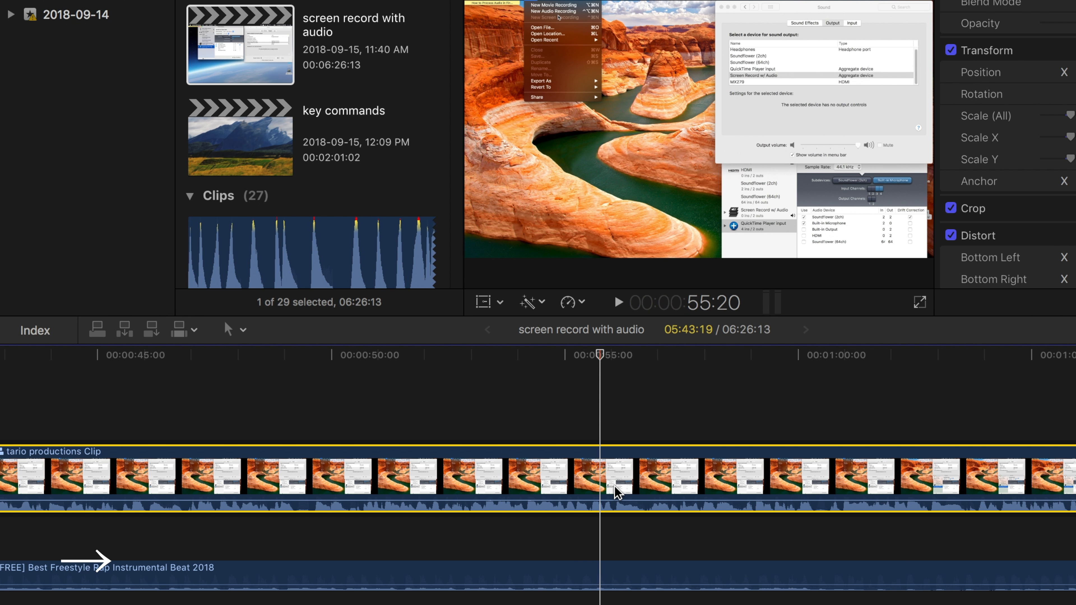
key(Right)
key(Right)
key(Right)
key(Right)
key(Right)
key(Right)
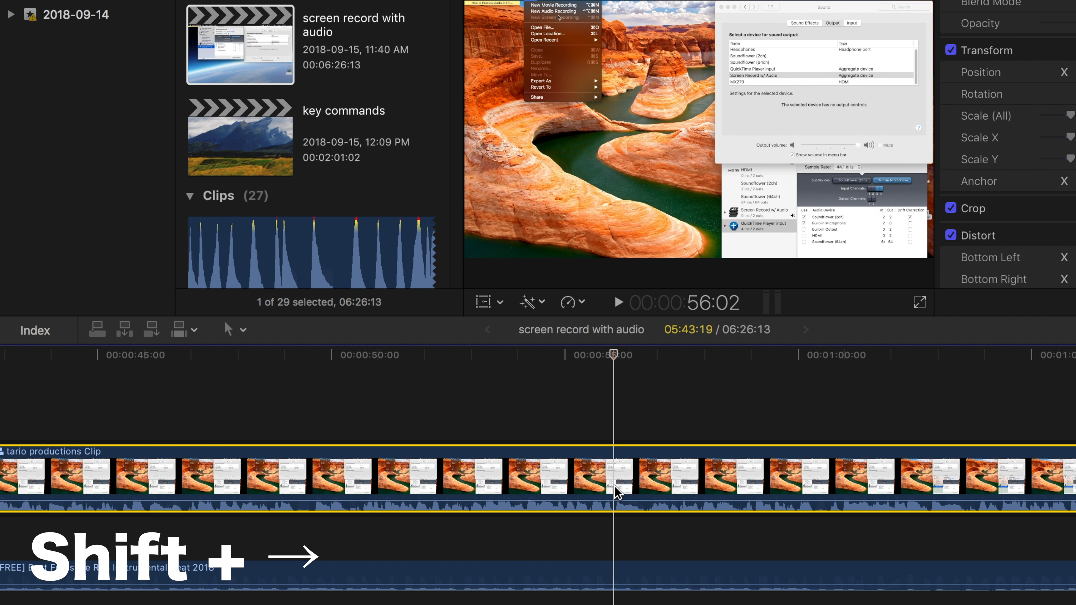
Advance the playhead in ten-frame jumps to 00:00:58:04
key(shift+Right)
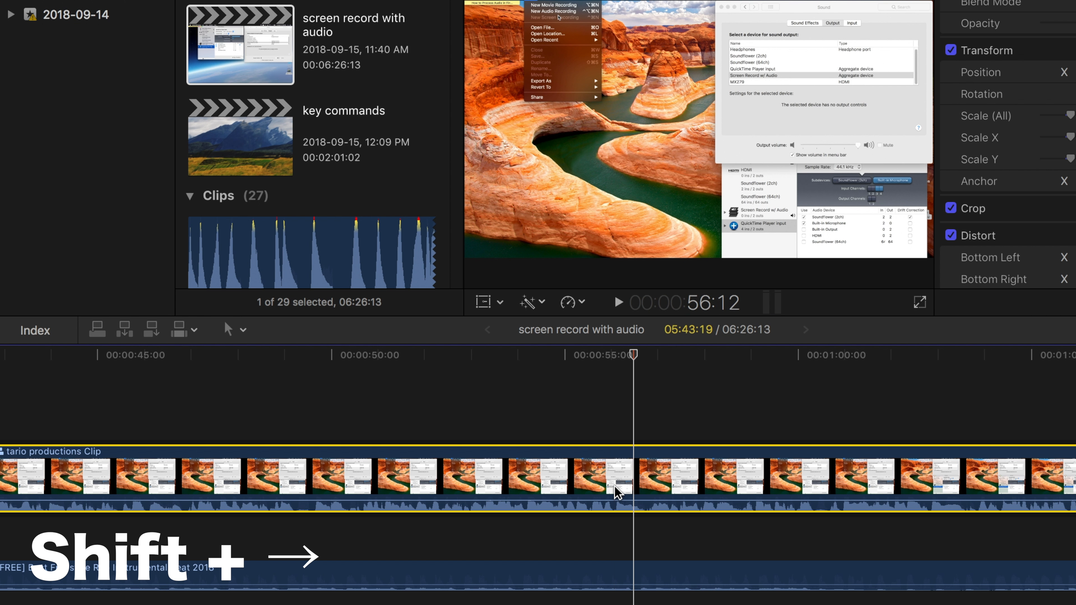
key(shift+Right)
key(shift+Right)
key(shift+Right)
key(shift+Right)
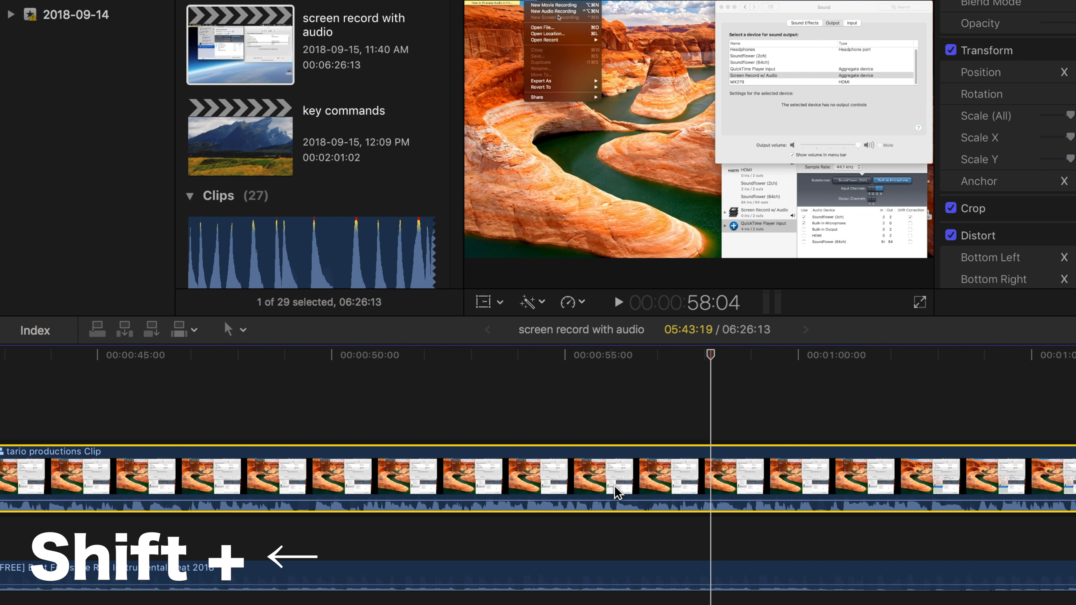
Move the playhead back in ten-frame jumps to 00:00:54:20
key(shift+Left)
key(shift+Left)
key(shift+Left)
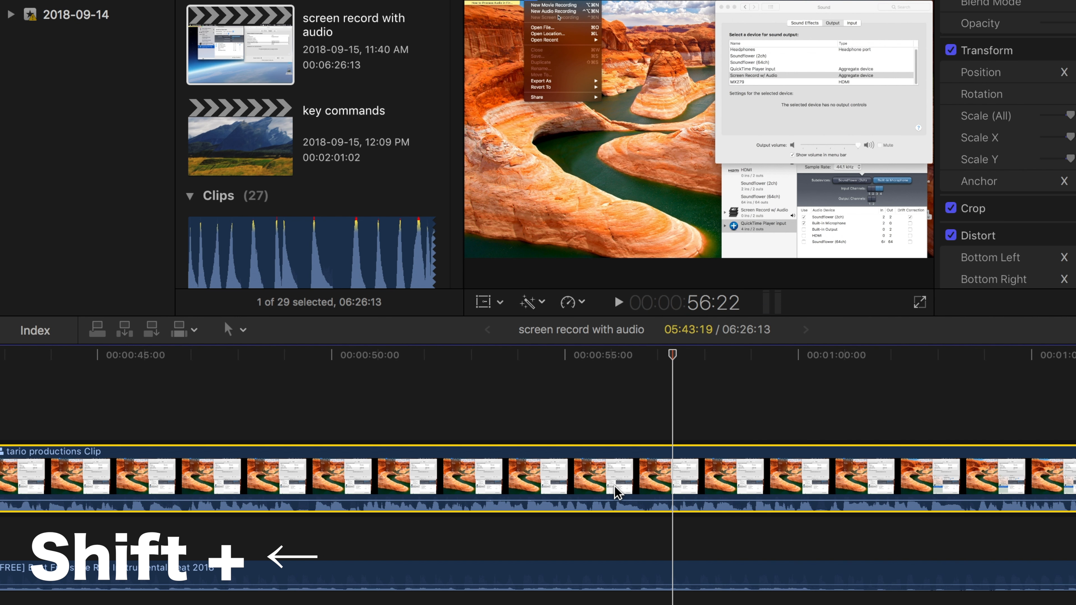
key(shift+Left)
key(shift+Left)
key(shift+Left)
key(shift+Left)
key(shift+Left)
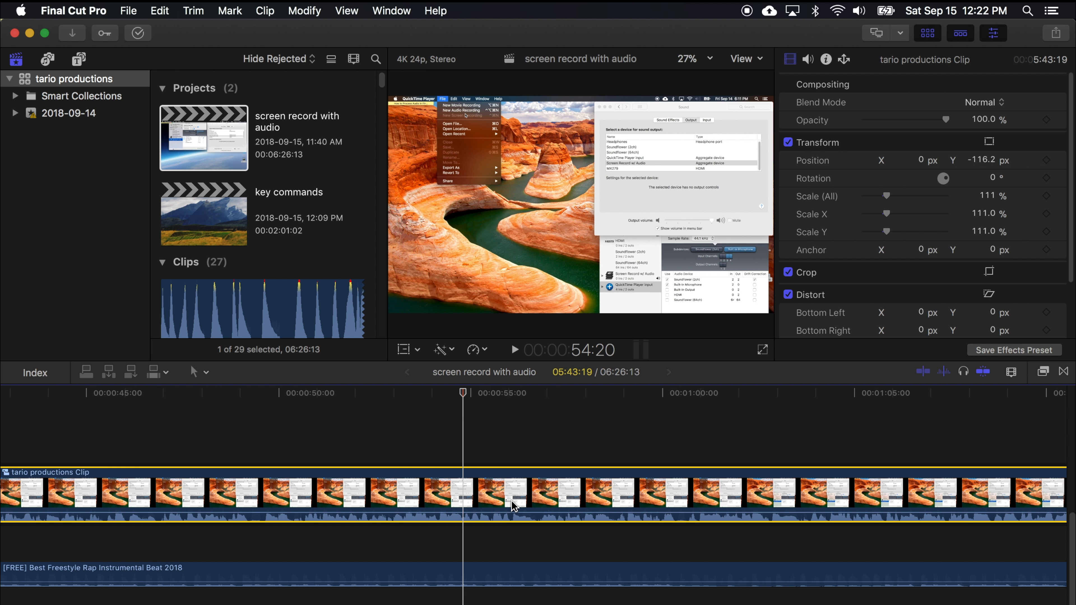
Move the playhead forward again by ten jumps of ten frames each
key(shift+Right)
key(shift+Right)
key(shift+Right)
key(shift+Right)
key(shift+Right)
key(shift+Right)
key(shift+Right)
key(shift+Right)
key(shift+Right)
key(shift+Right)
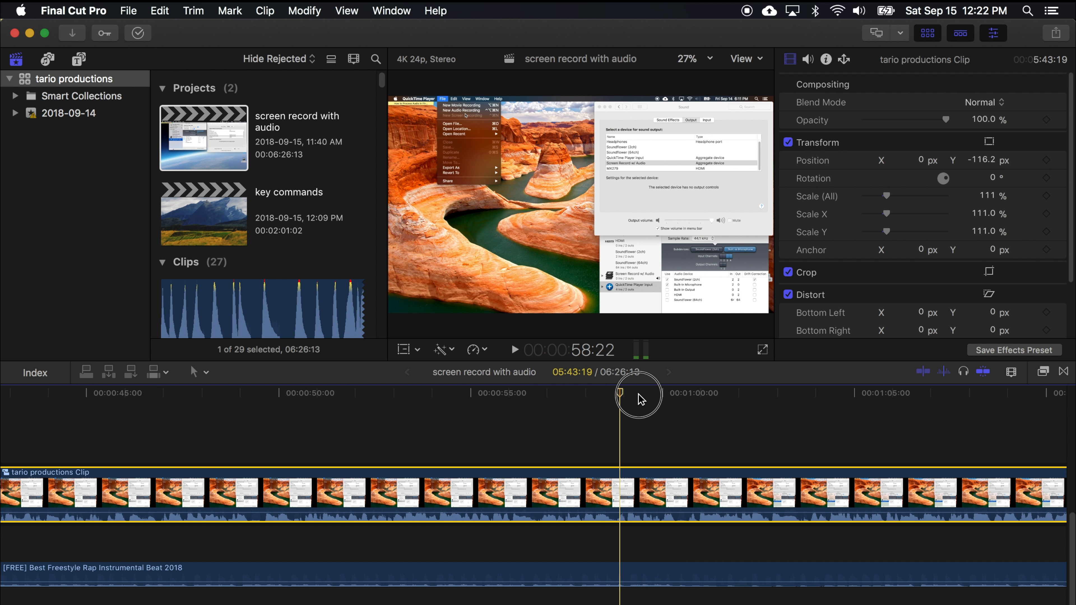
Scrub the playhead to 00:00:58:19 and play the timeline from there
drag(636, 394, 613, 397)
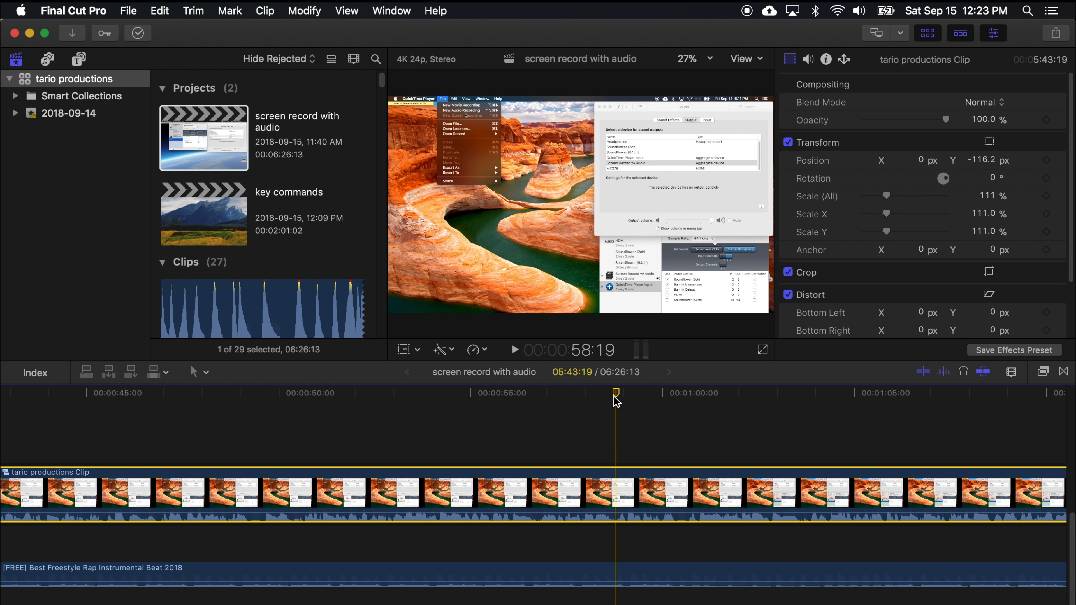
key(space)
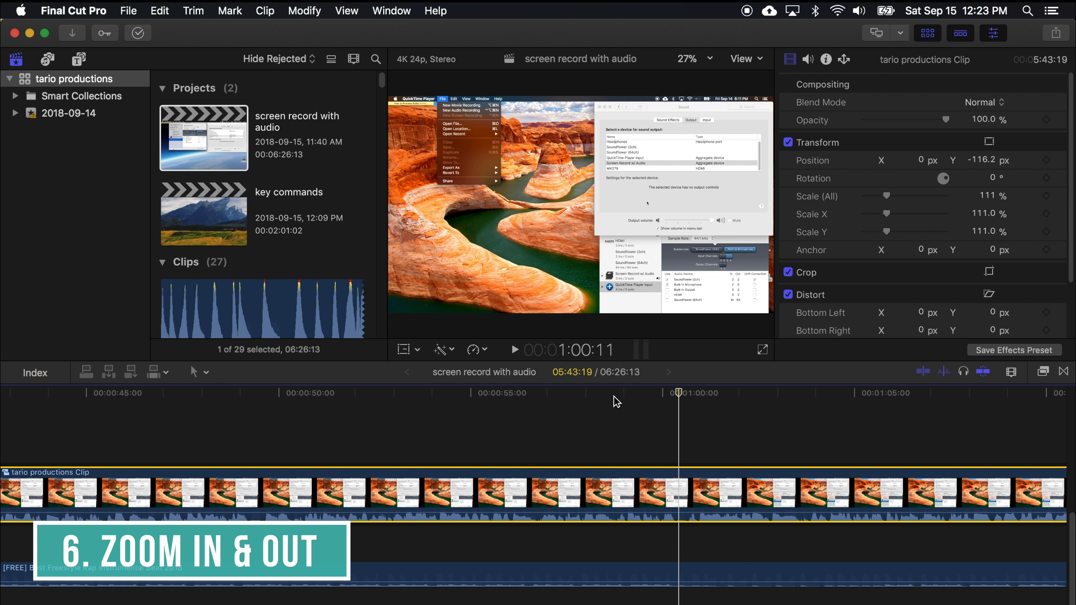
Fit the whole project in the timeline and zoom in closely around 00:03:06:02
key(shift+z)
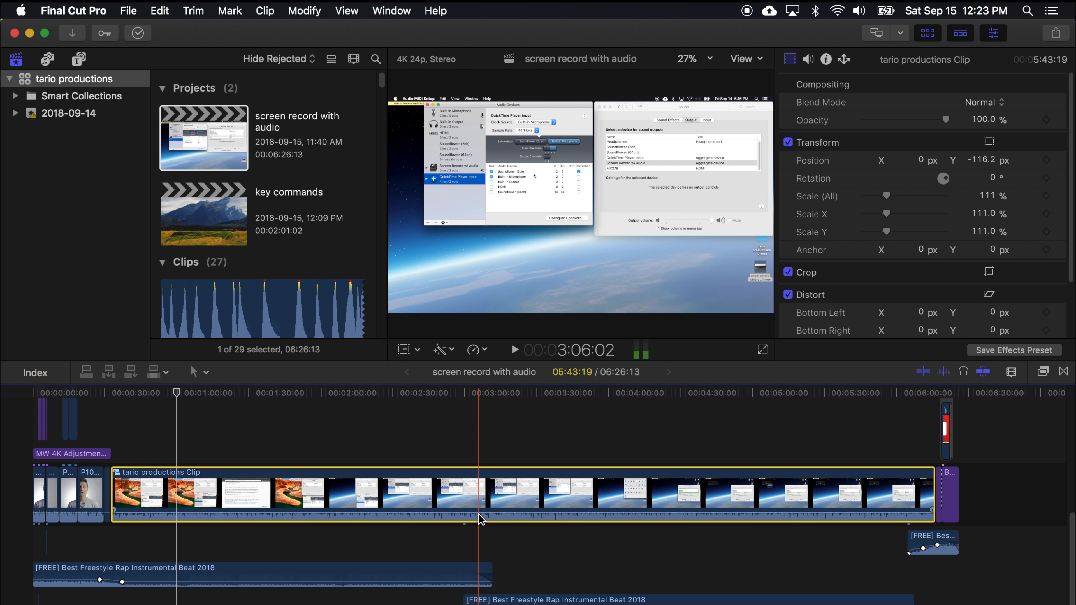
mouse_move(478, 513)
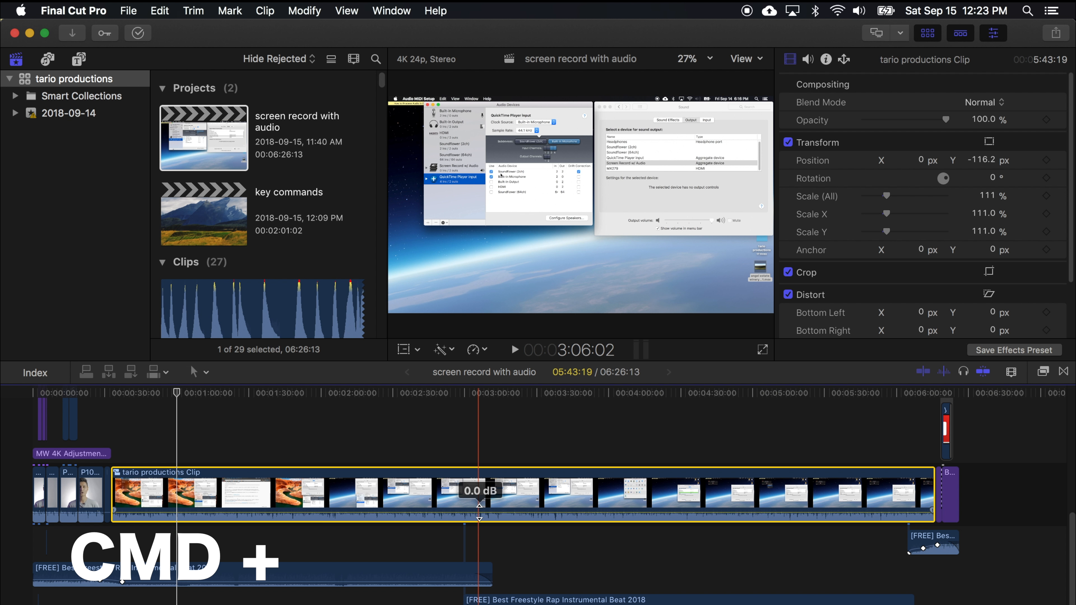
key(super+equal)
key(super+equal)
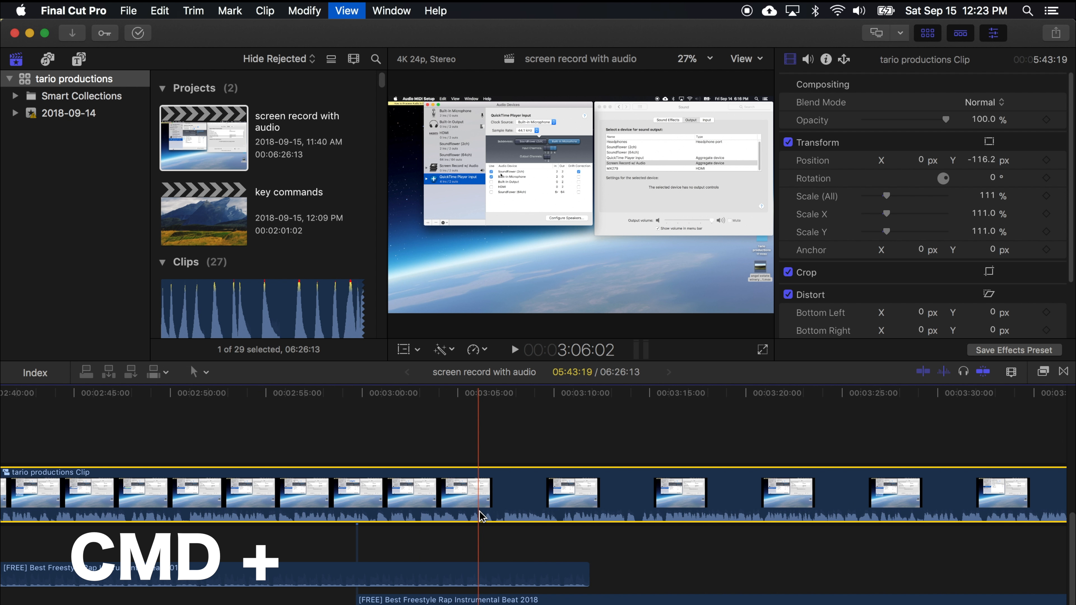
key(super+equal)
key(super+equal)
key(super+equal)
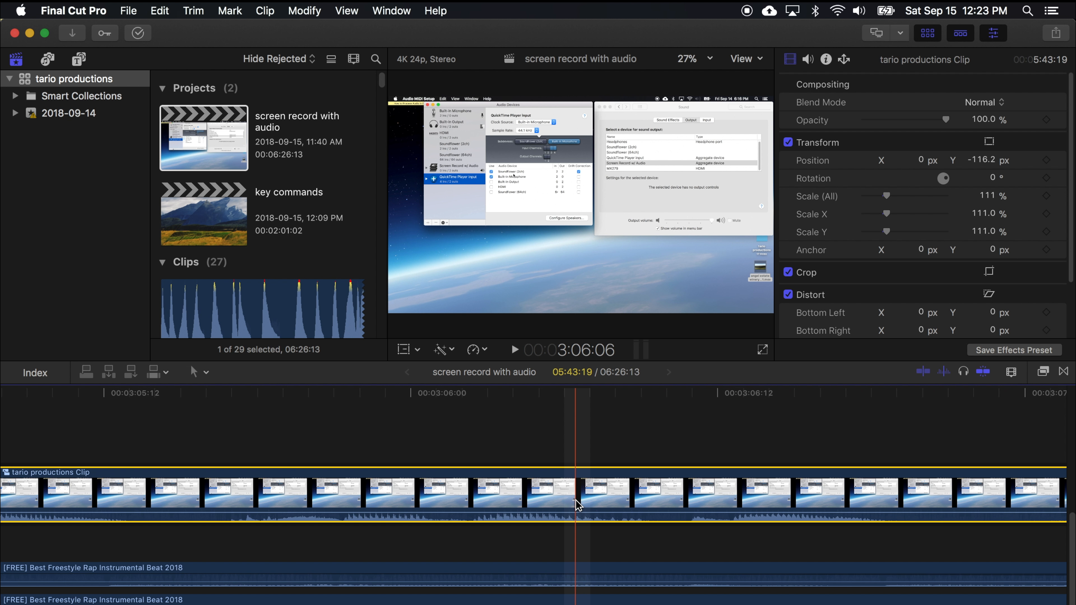
Zoom the timeline out around 00:03:06:06 until the ruler is marked in 30-second intervals
key(super+minus)
key(super+minus)
key(super+minus)
key(super+minus)
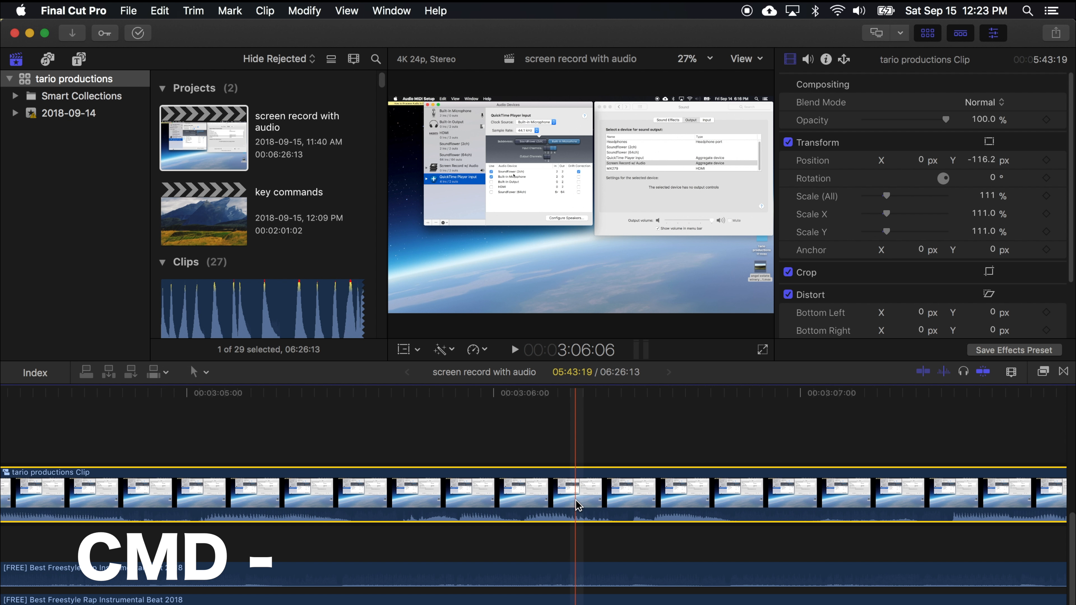
key(super+minus)
key(super+minus)
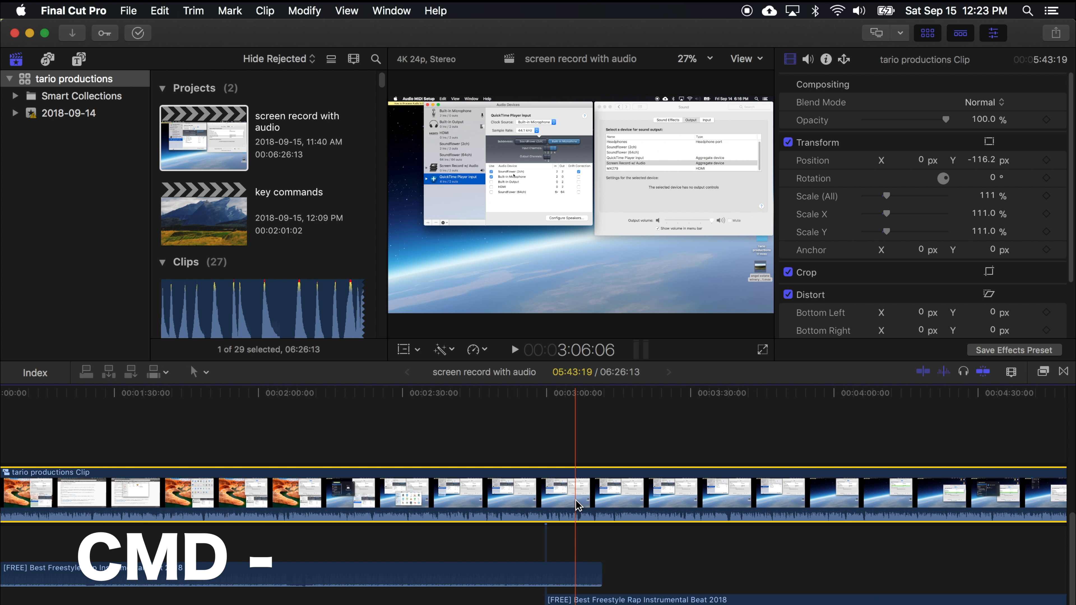
Zoom the timeline in around 00:03:06:06 down to single-frame level
key(super+equal)
key(super+equal)
key(super+equal)
key(super+equal)
key(super+equal)
key(super+equal)
key(super+equal)
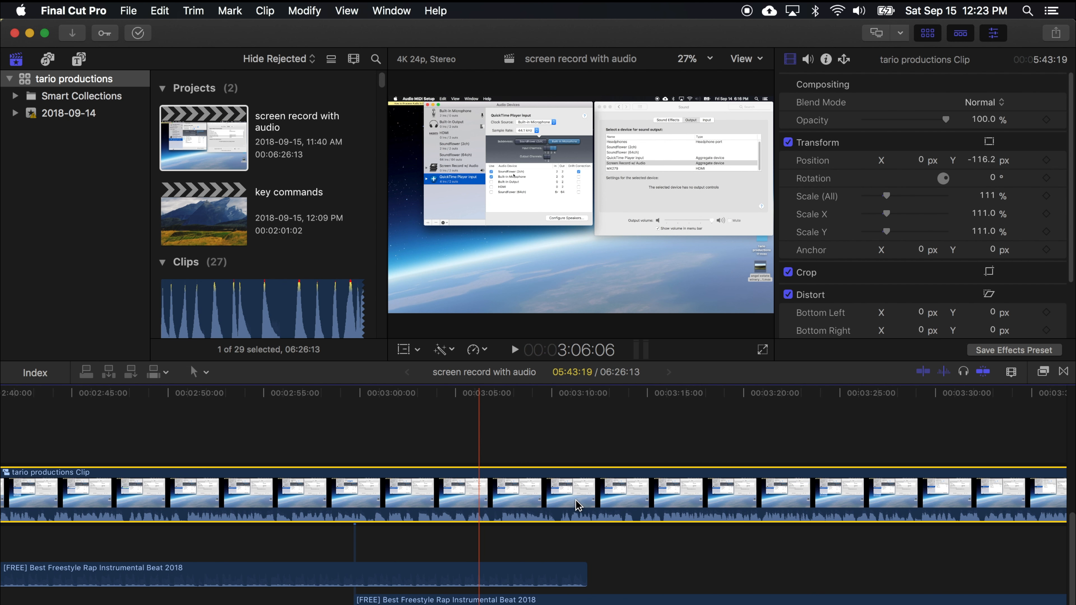
key(super+equal)
key(super+equal)
key(super+equal)
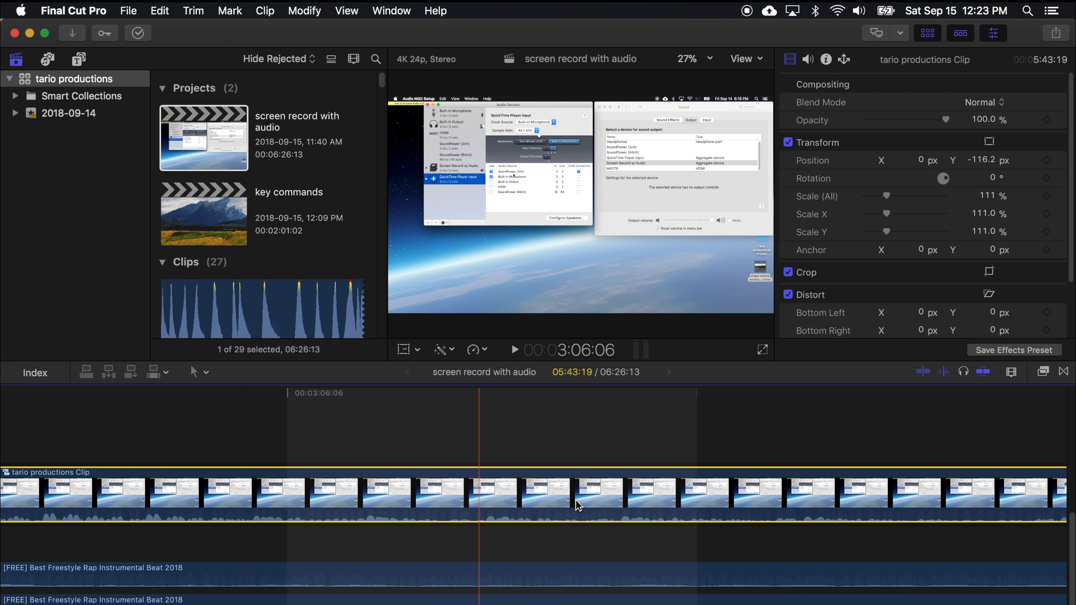
key(super+equal)
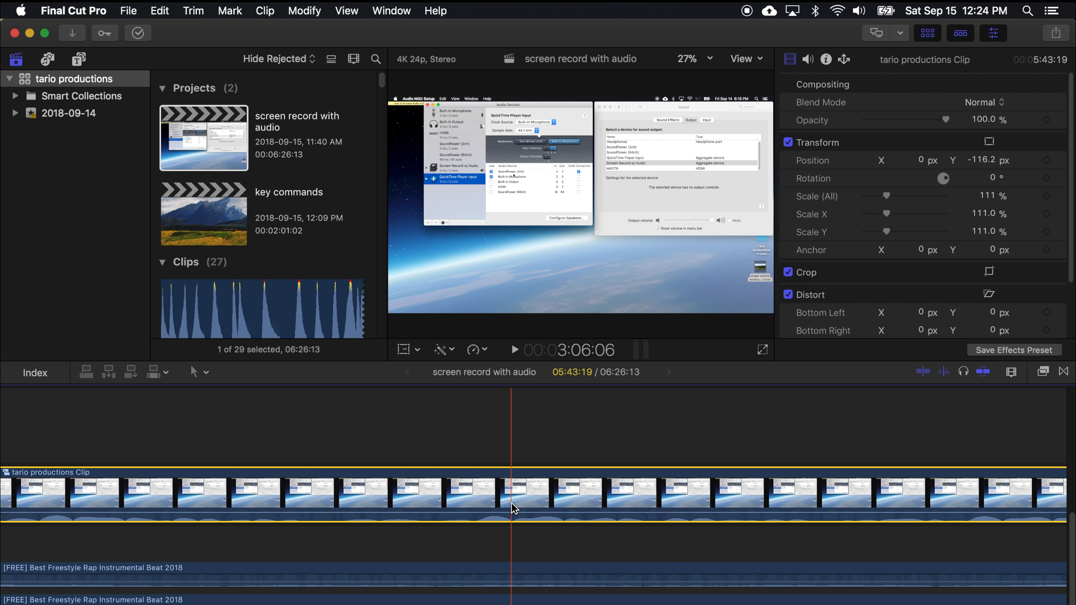
Fit the whole project in the timeline and zoom in around 00:05:23:05 until the ruler is marked in one-second intervals
key(shift+z)
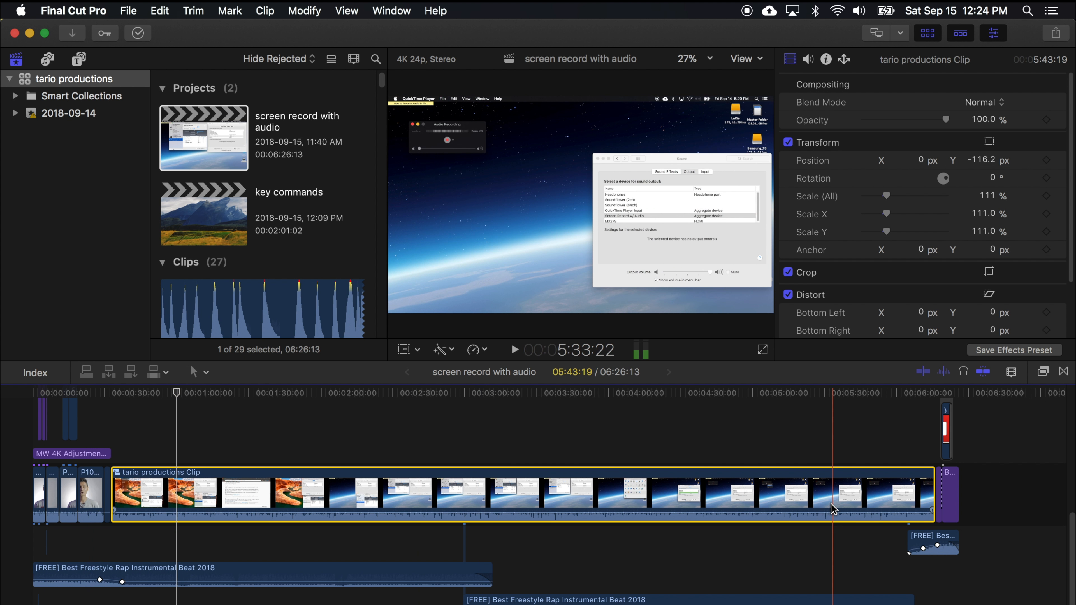
scroll(831, 504, up, 5)
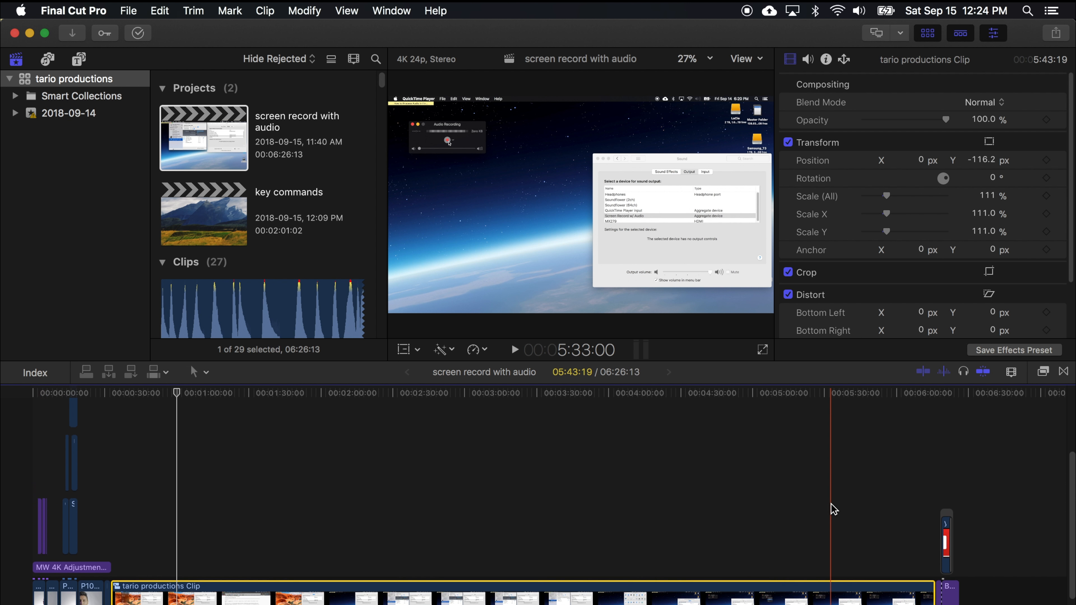
scroll(831, 504, down, 5)
key(super+=)
key(super+=)
key(super+=)
key(super+=)
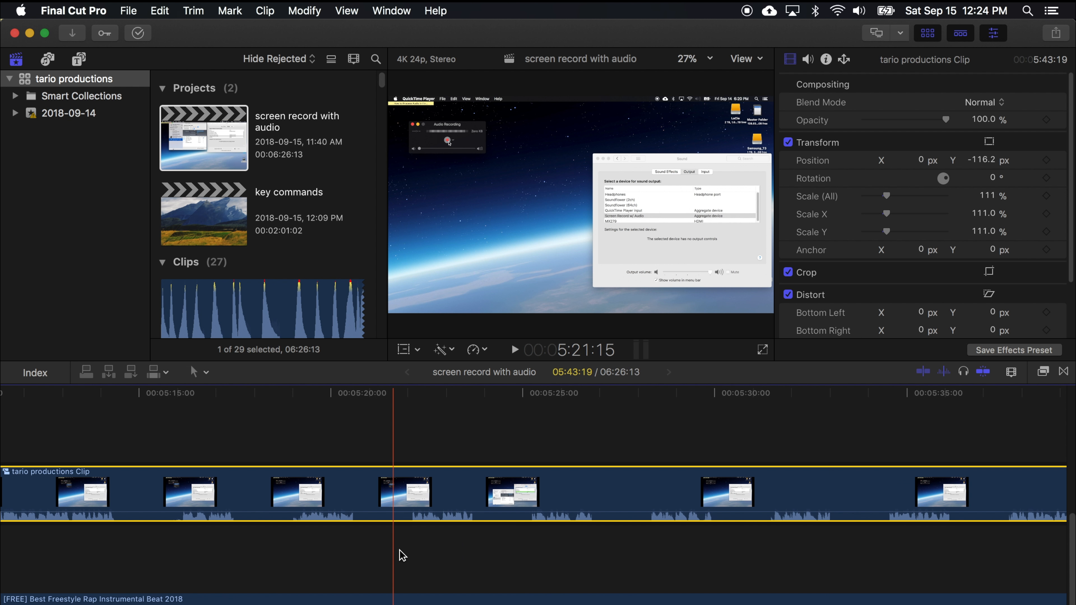
key(super+=)
key(super+=)
key(super+=)
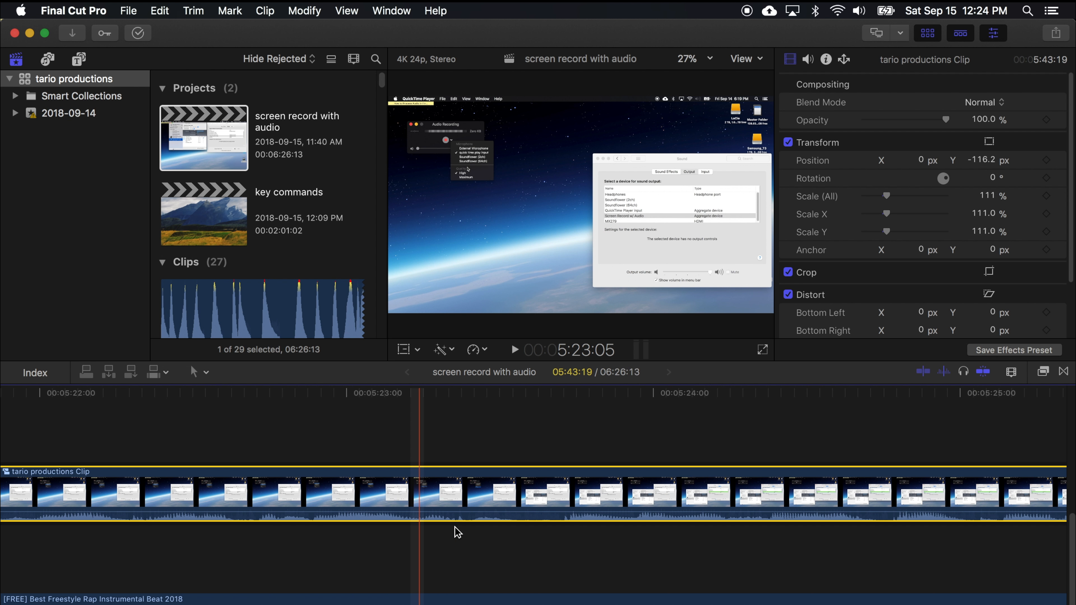
Zoom the timeline out around 00:05:23:05 until the ruler is marked in five-second intervals
key(super+minus)
key(super+minus)
key(super+minus)
key(super+minus)
key(super+minus)
key(super+minus)
key(super+minus)
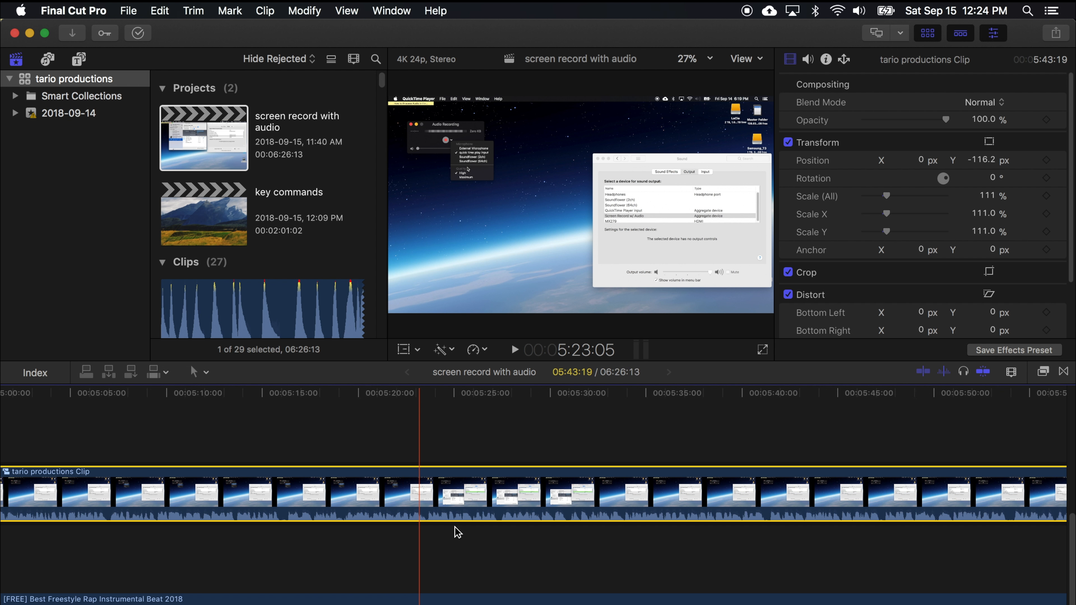
Zoom the timeline back in around 00:05:23:05 and fit the whole project in the timeline again
key(super+=)
key(super+=)
key(super+=)
key(super+=)
key(super+=)
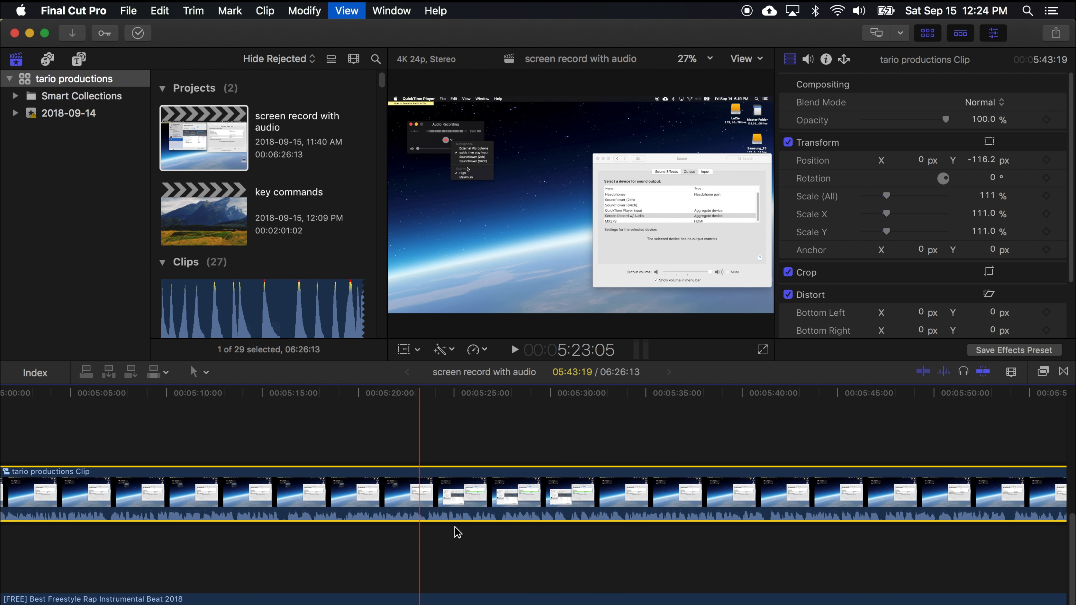
key(shift+z)
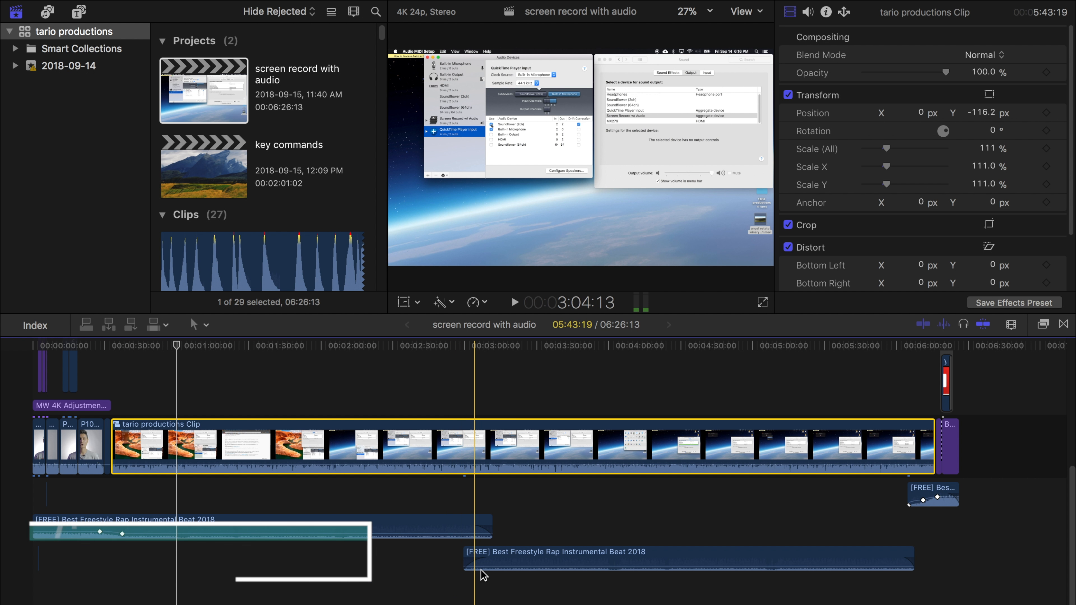
Delete the second long background music clip and duplicate the first one in its place, starting at about 00:03:00
click(534, 570)
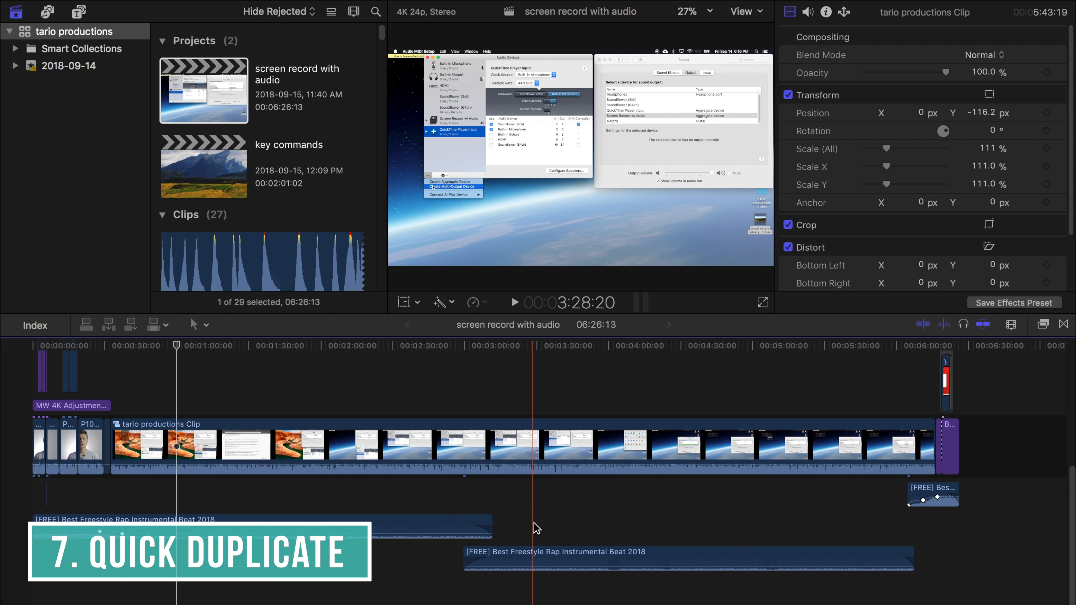
click(536, 553)
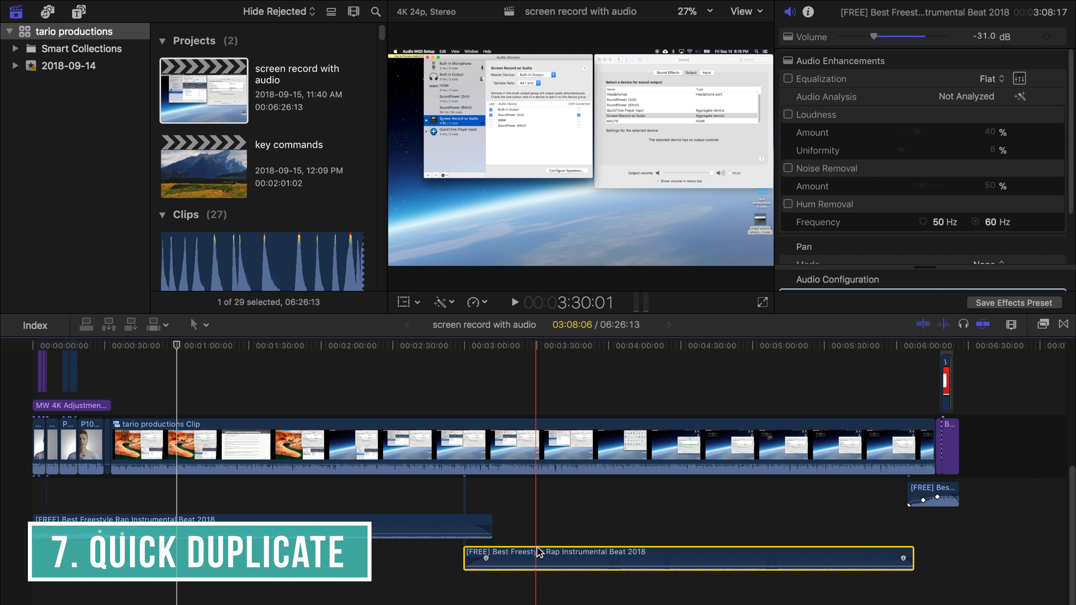
key(Delete)
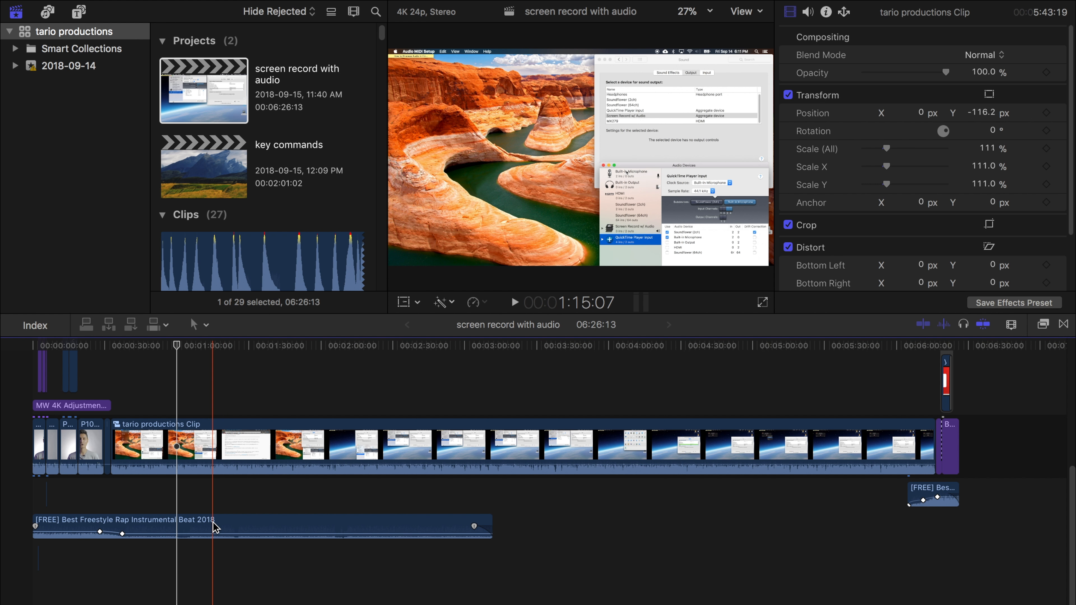
drag(204, 541, 635, 573)
alt+click(467, 562)
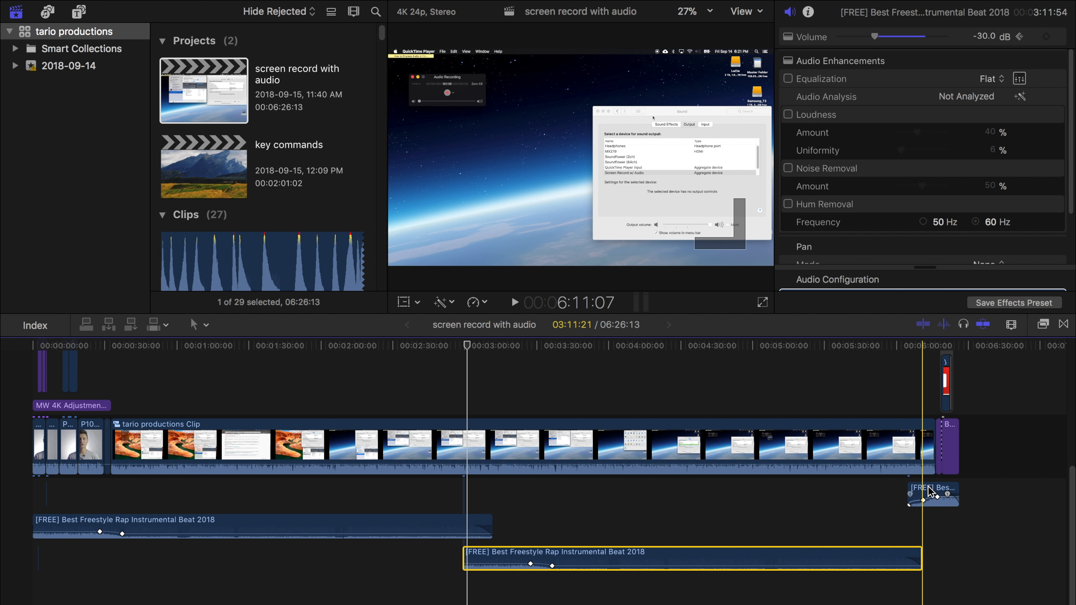
Try duplicating the short end music clip, the connected Subscribe clip and the tario productions Clip, and undo the copies
drag(930, 493, 930, 522)
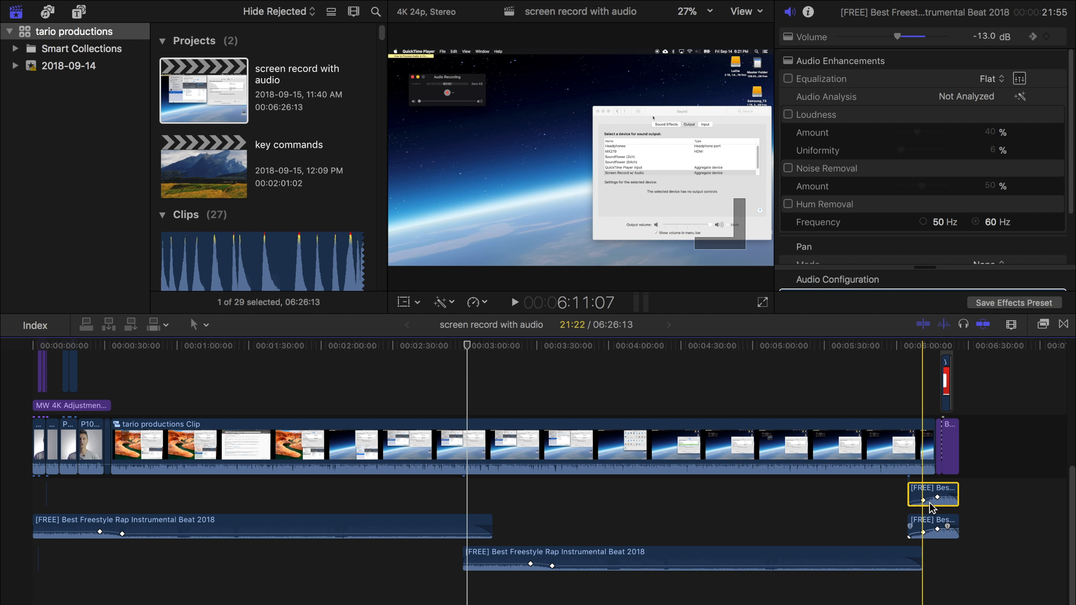
key(super+z)
drag(945, 377, 890, 375)
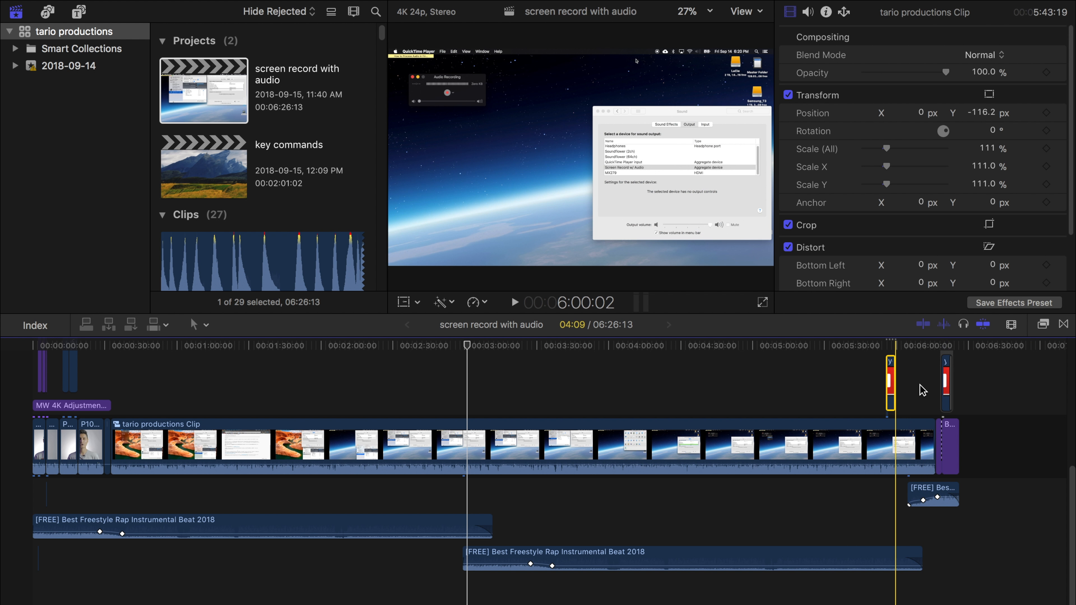
drag(544, 440, 550, 406)
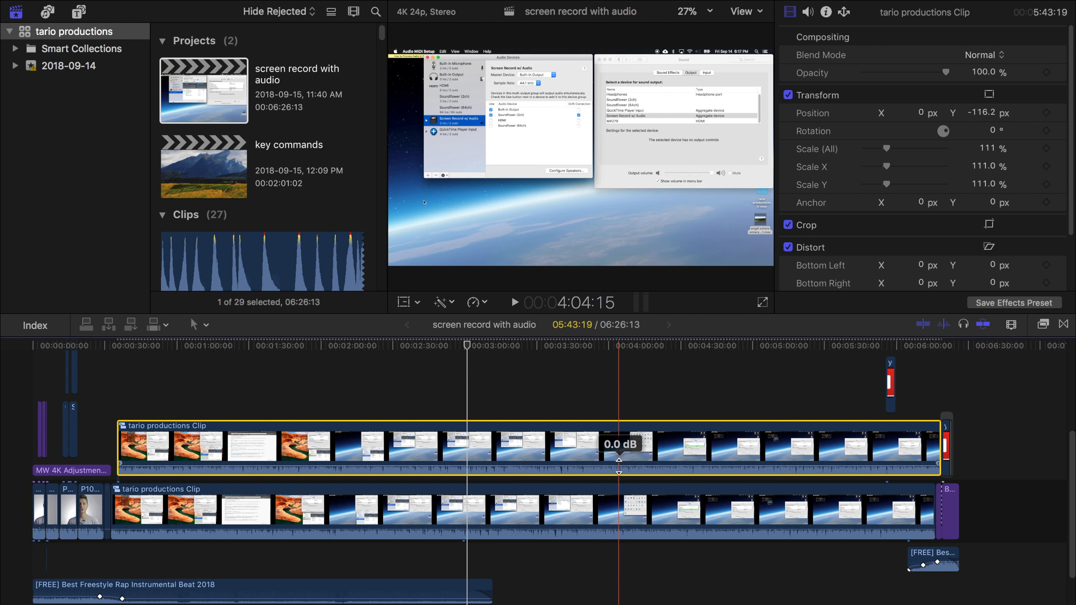
key(super+z)
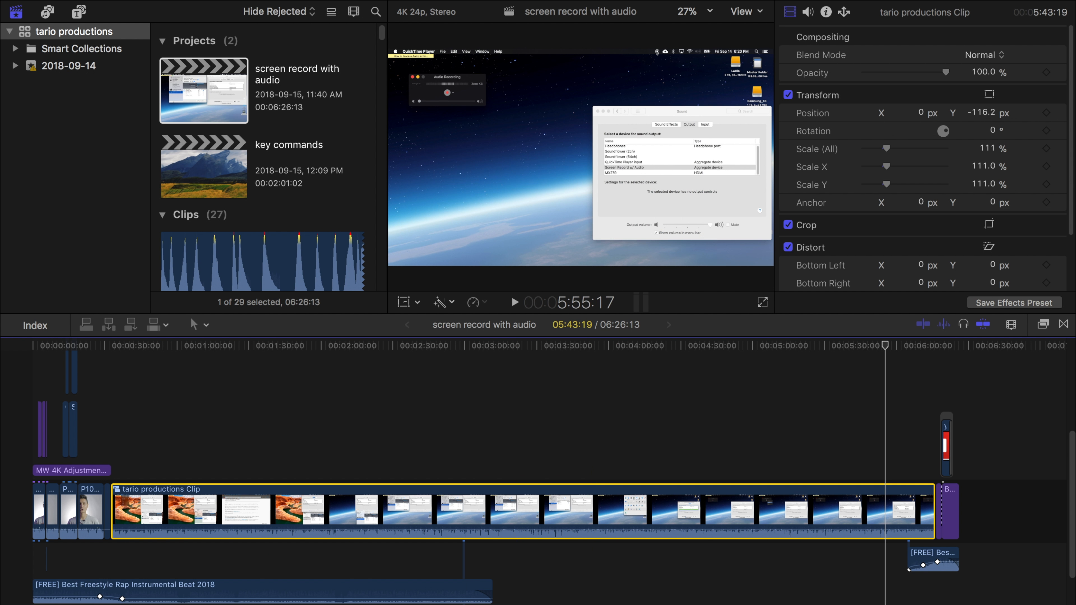
click(158, 1)
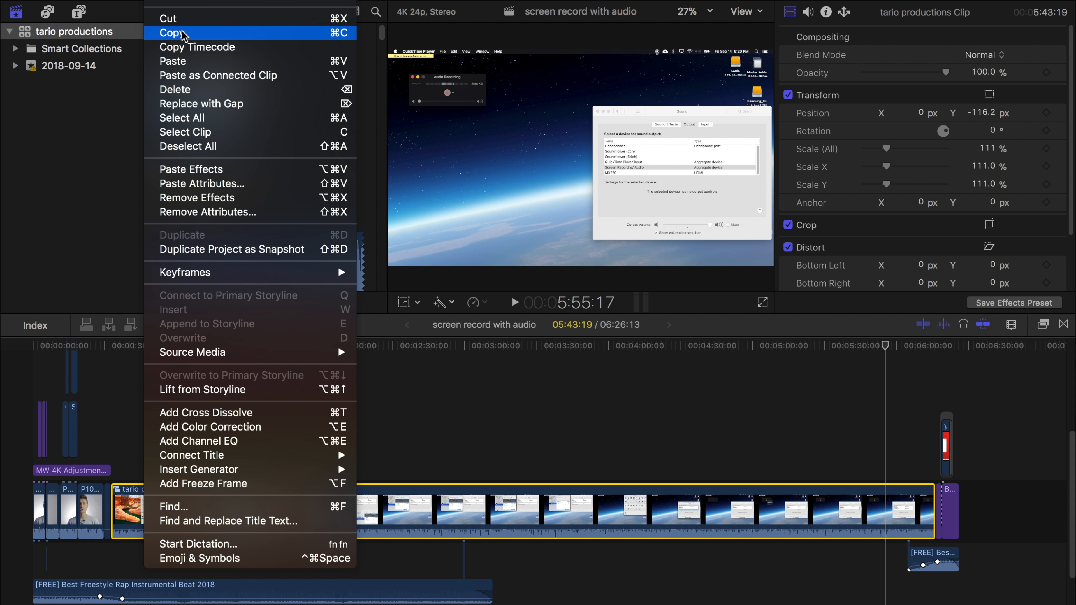
click(578, 456)
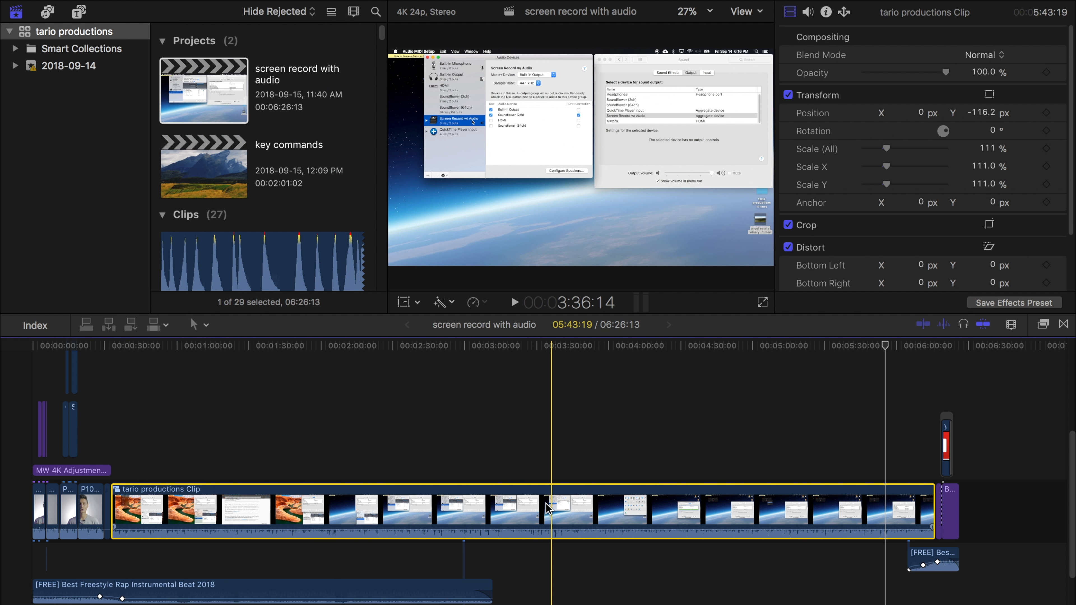
Duplicate the short end music clip directly beneath itself and disable the upper of the two clips
scroll(550, 505, down, 3)
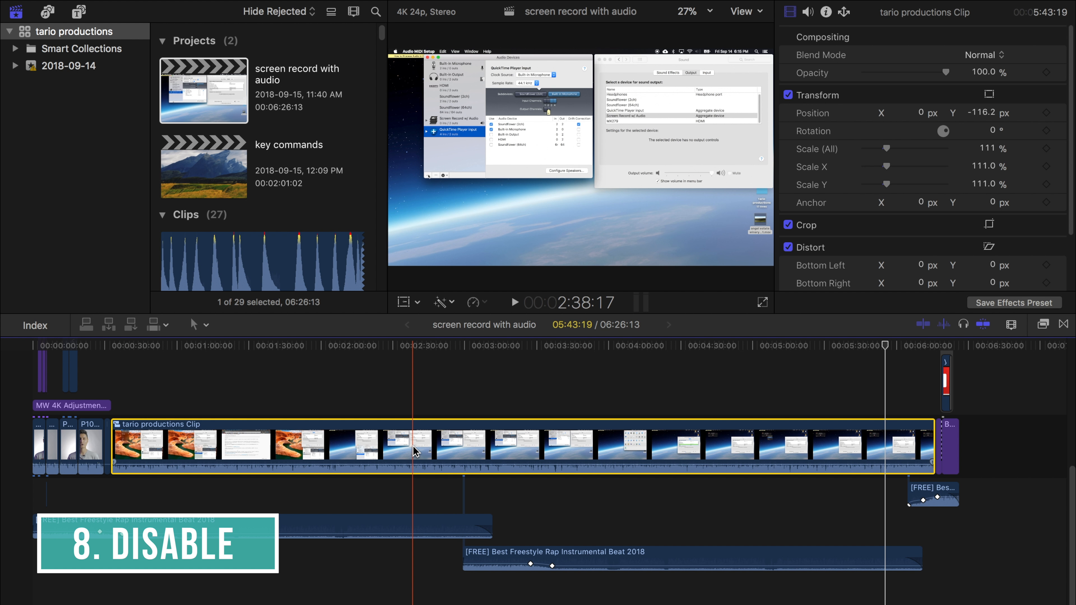
click(936, 509)
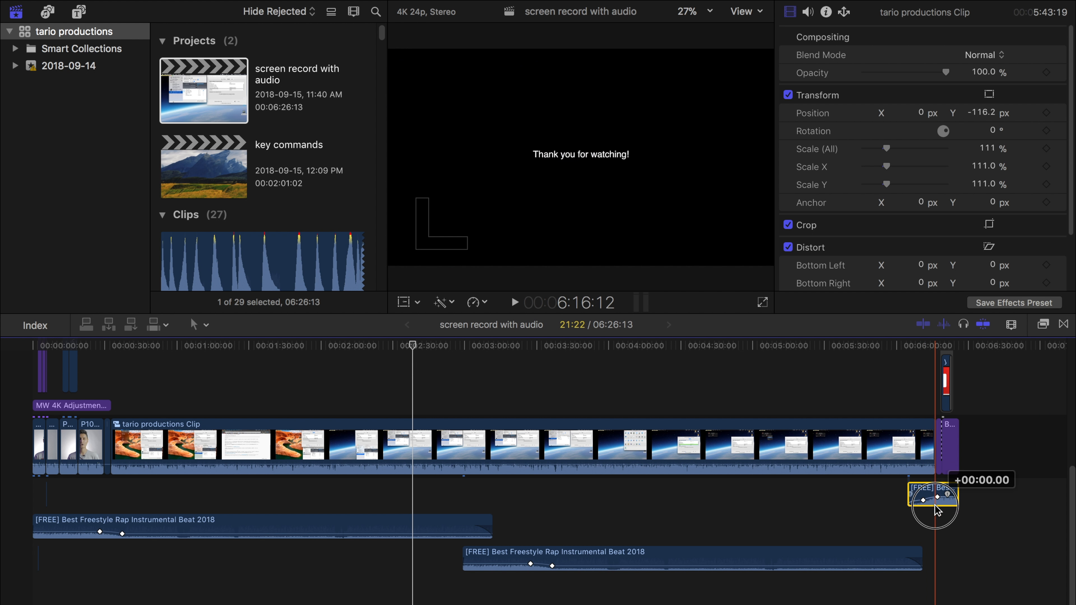
drag(935, 506, 935, 518)
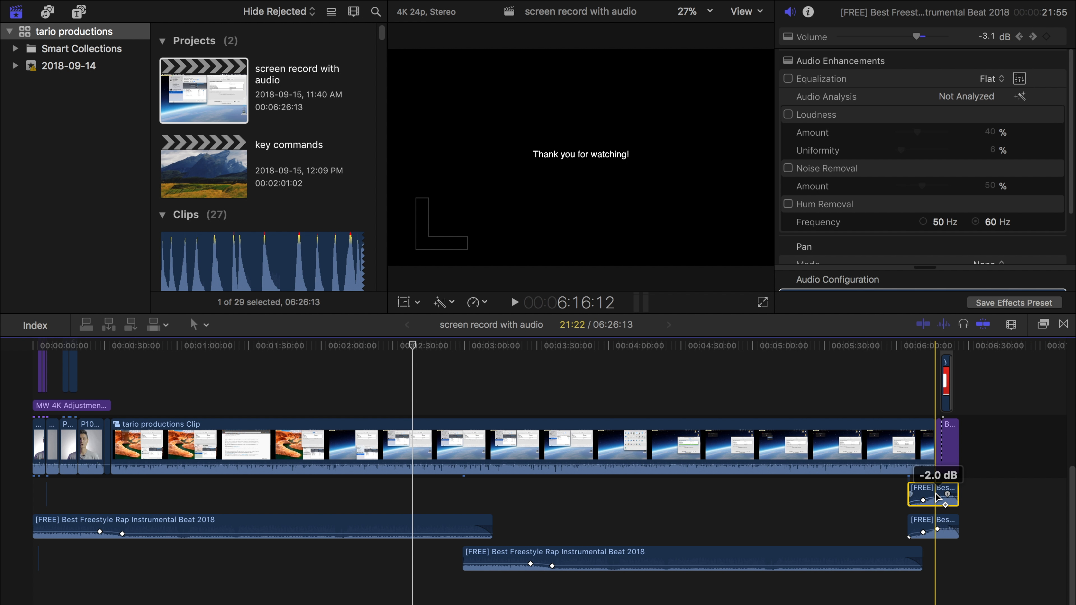
key(v)
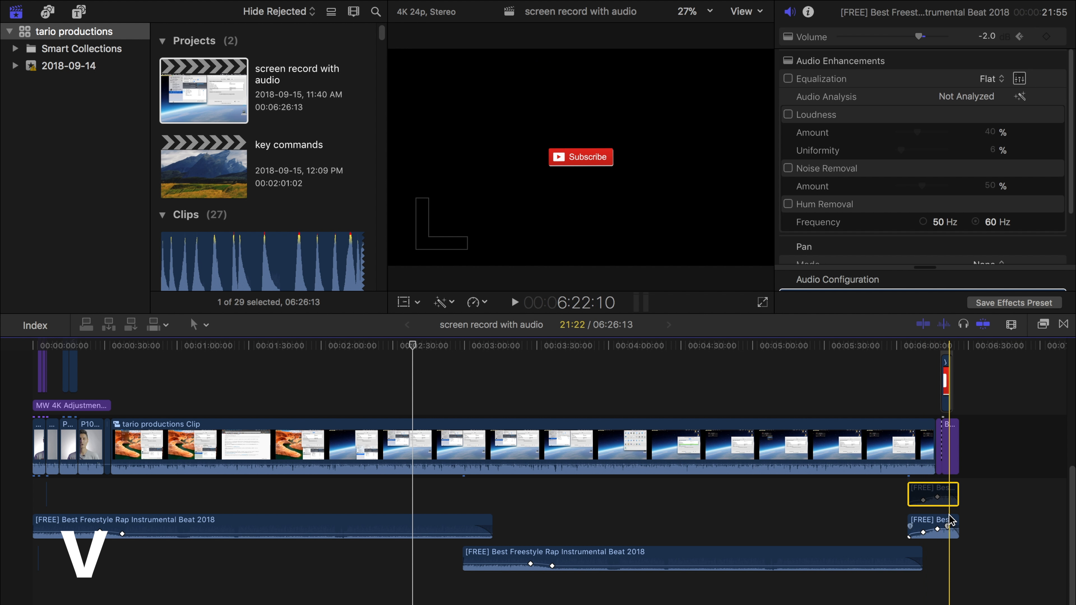
Disable the lower of the two short end music clips and re-enable the upper one
click(944, 525)
click(917, 493)
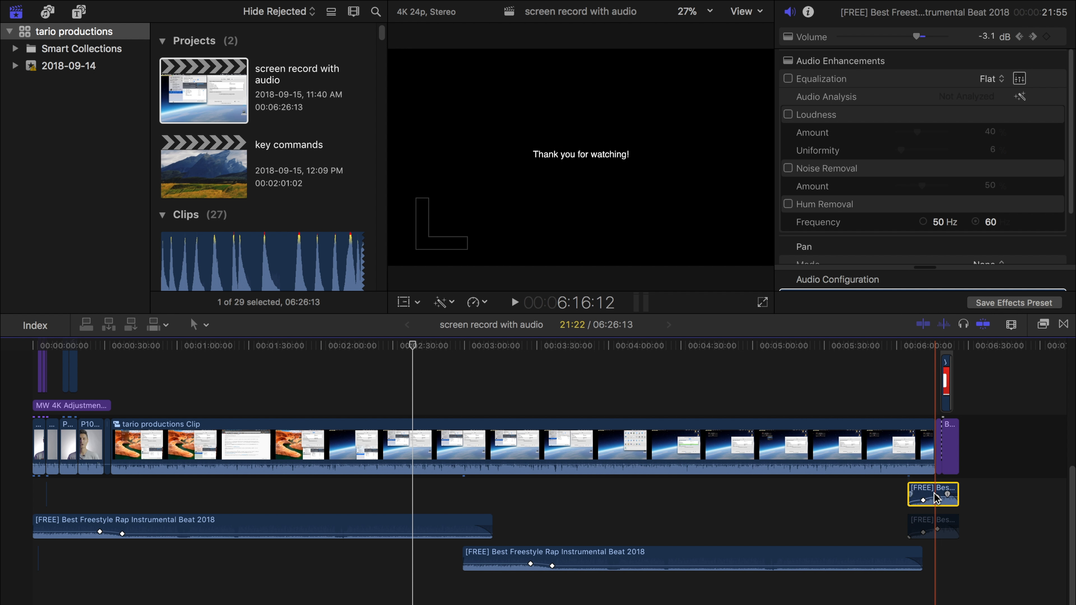
click(911, 492)
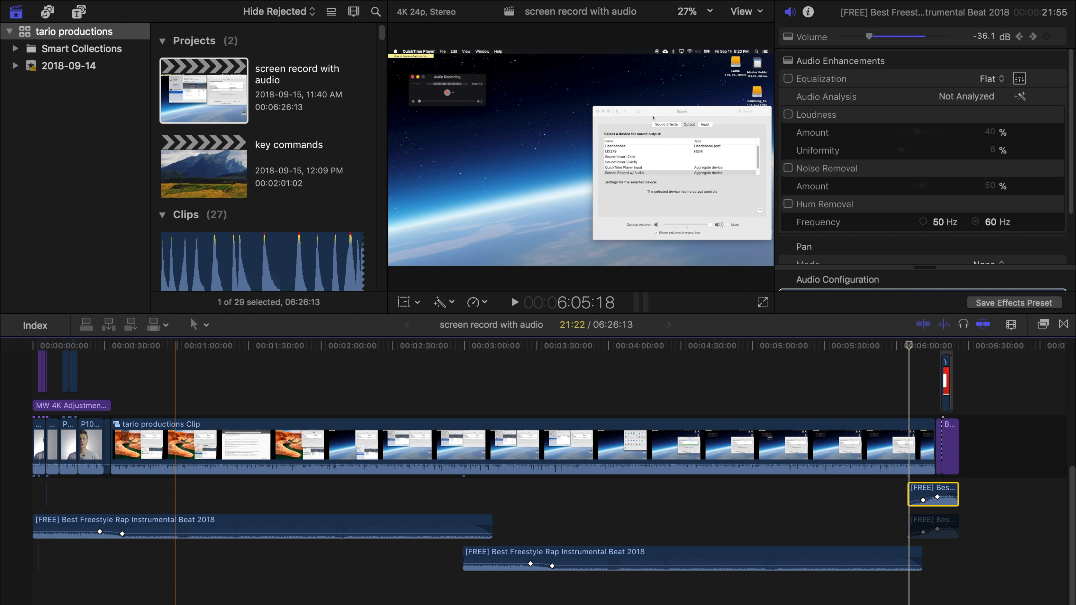
Place two stacked duplicates of the MW 4K Adjustment Layer at about 00:02:06, with the upper copy lengthened to 43:21
drag(93, 413, 362, 409)
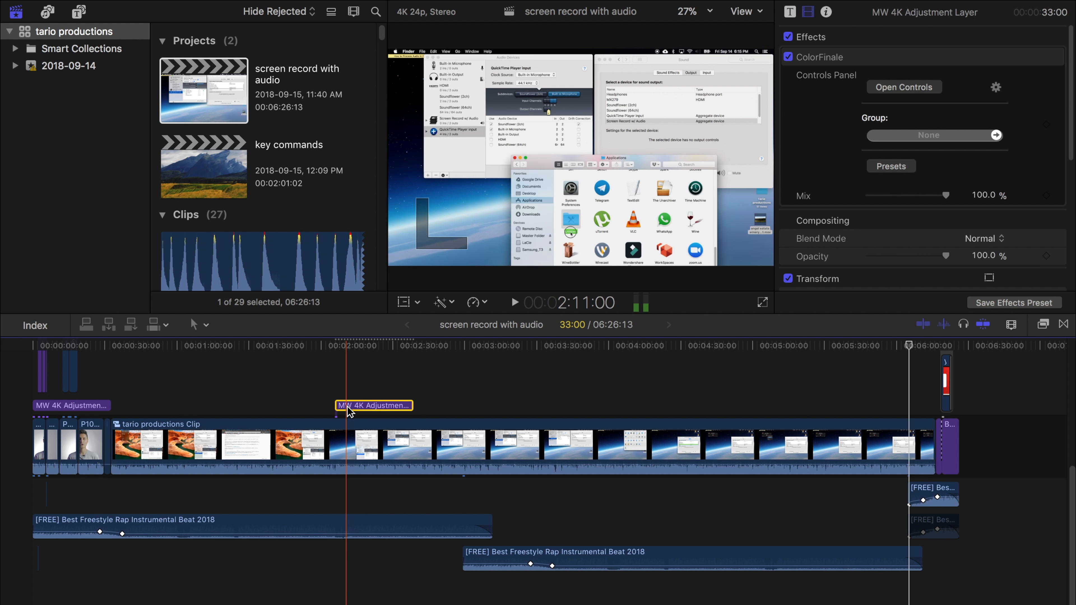
click(362, 409)
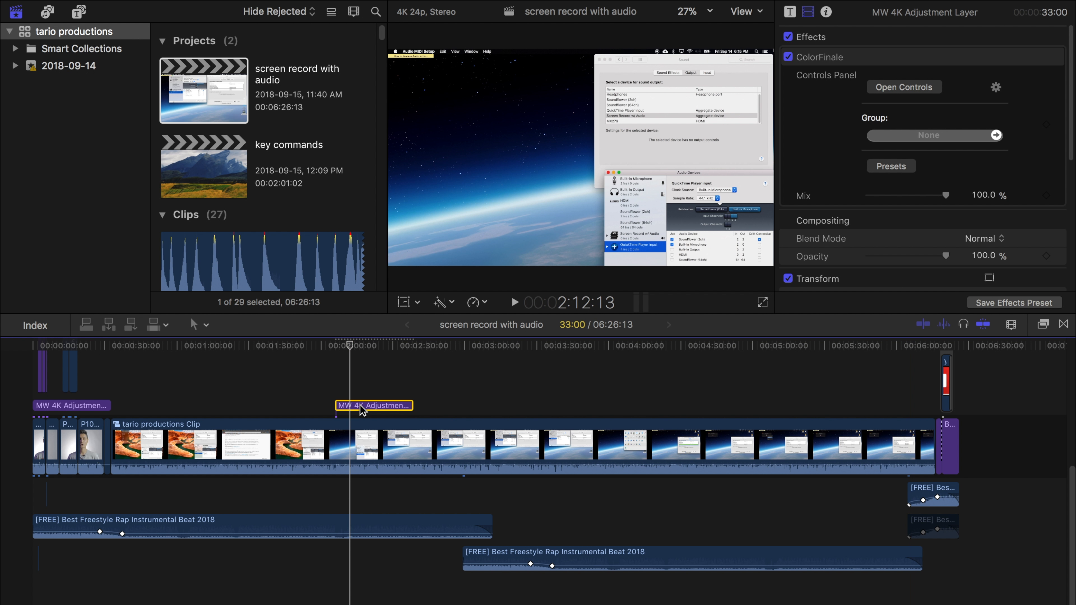
drag(362, 409, 361, 382)
drag(351, 387, 326, 386)
Compare the two stacked adjustment layer copies by disabling the upper one, and finish with the lower disabled and the upper re-enabled
click(359, 387)
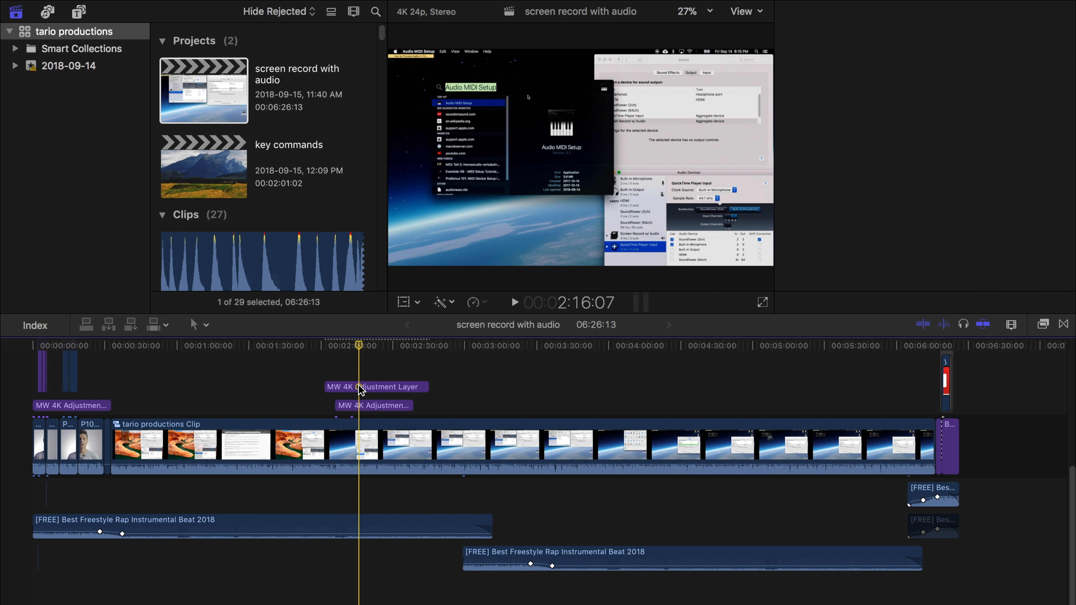
key(v)
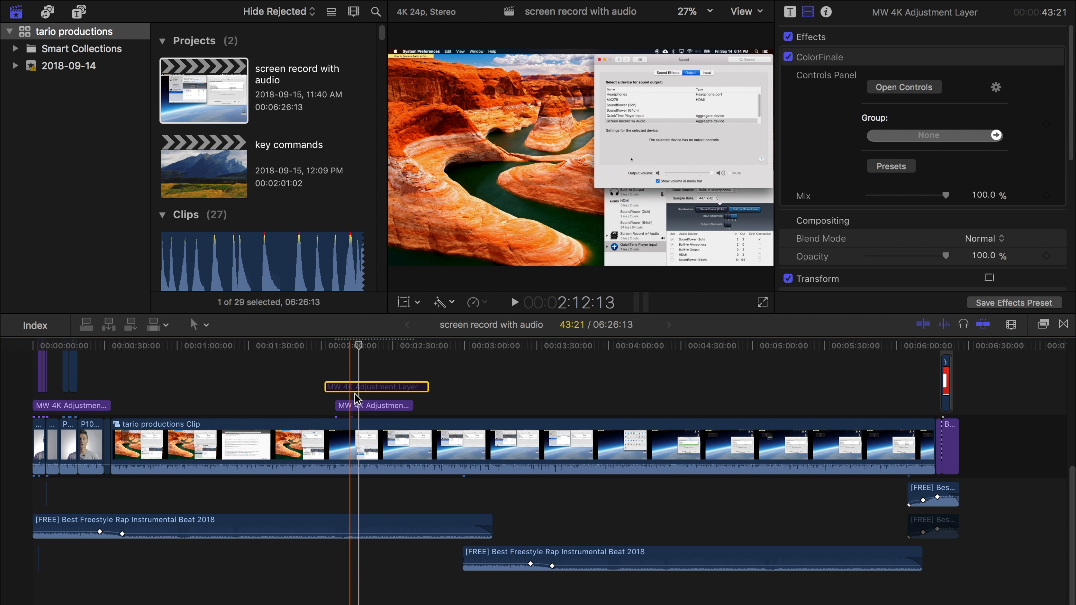
click(372, 403)
key(v)
click(373, 386)
key(v)
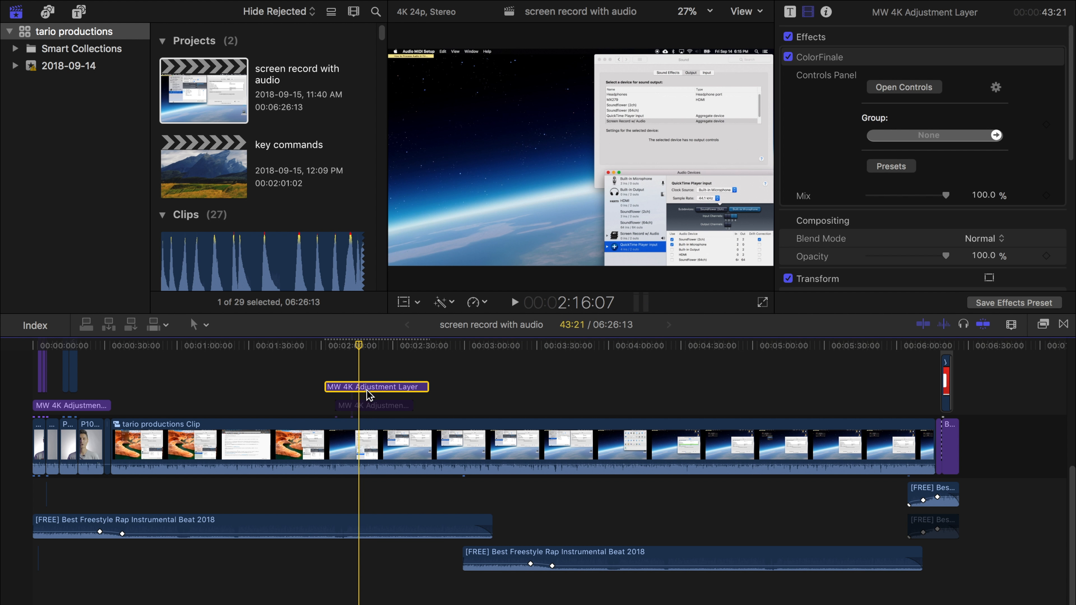
click(365, 447)
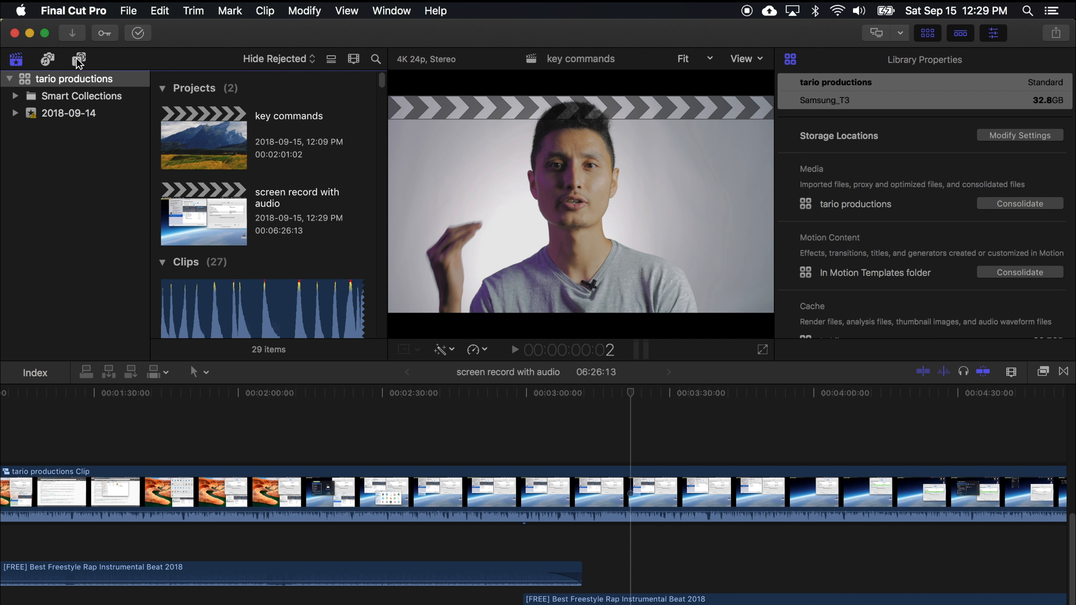
Add a Basic Title from the installed titles above the tario productions Clip at about 00:03:18
click(82, 59)
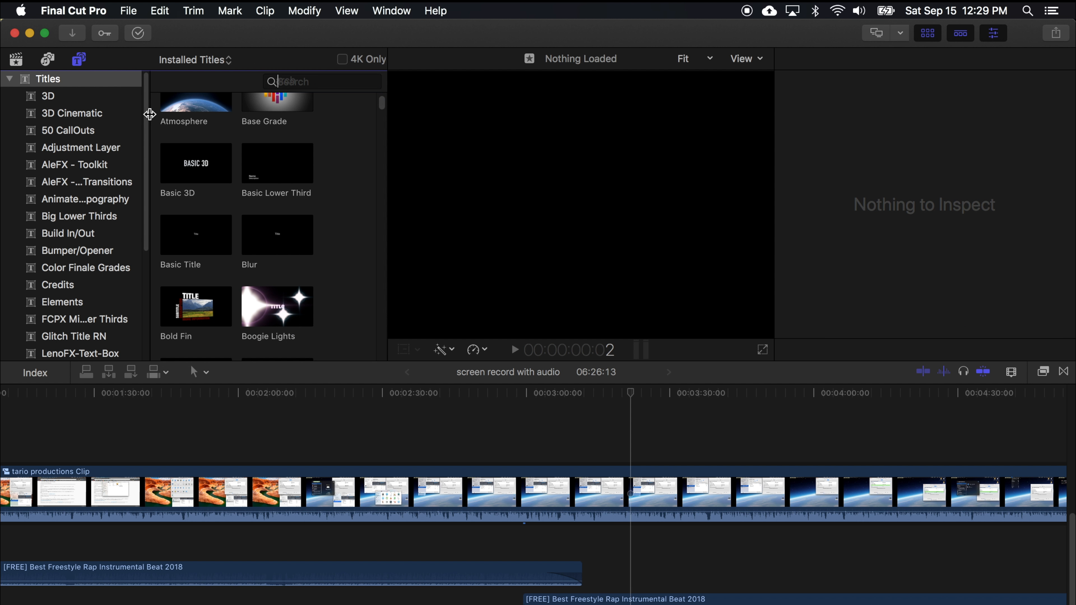
click(49, 81)
drag(197, 233, 610, 450)
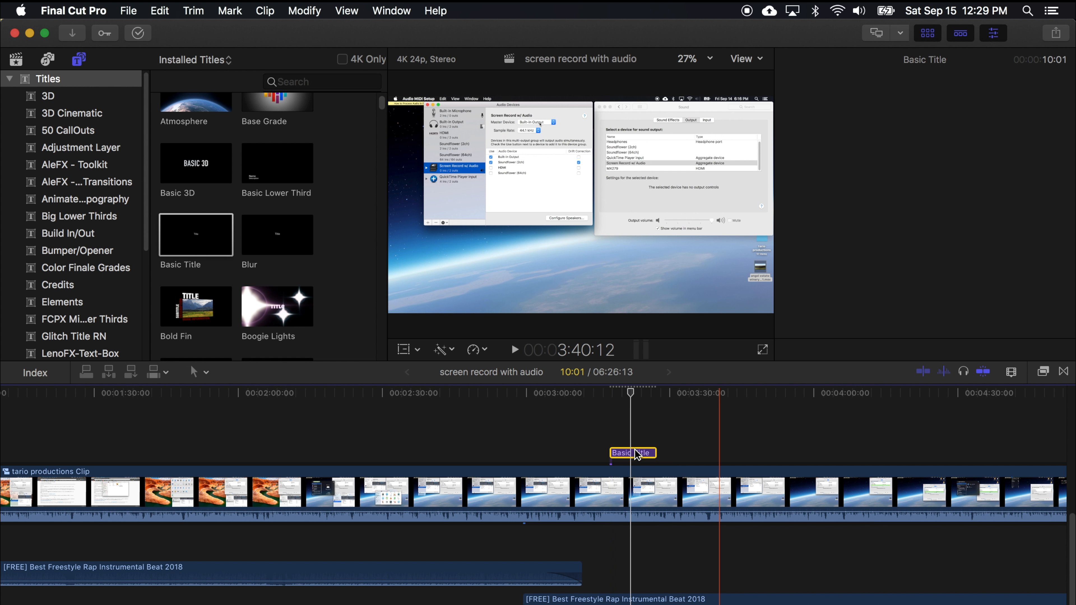
Insert two more default Basic Titles at the playhead, one at about 00:03:36 and one at 00:04:00:13
click(701, 450)
scroll(747, 460, right, 2)
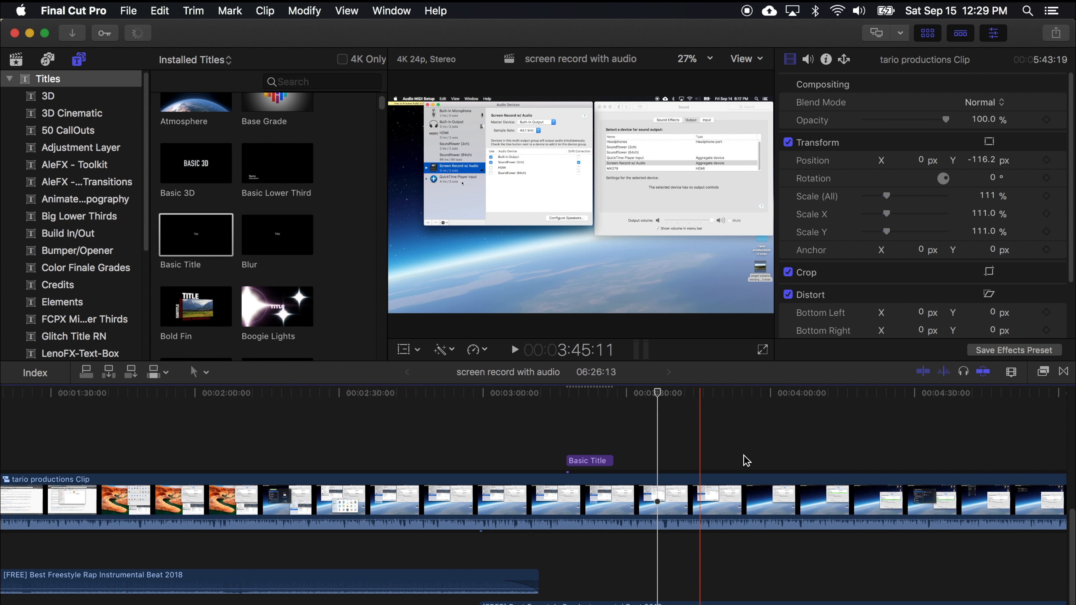
key(ctrl+t)
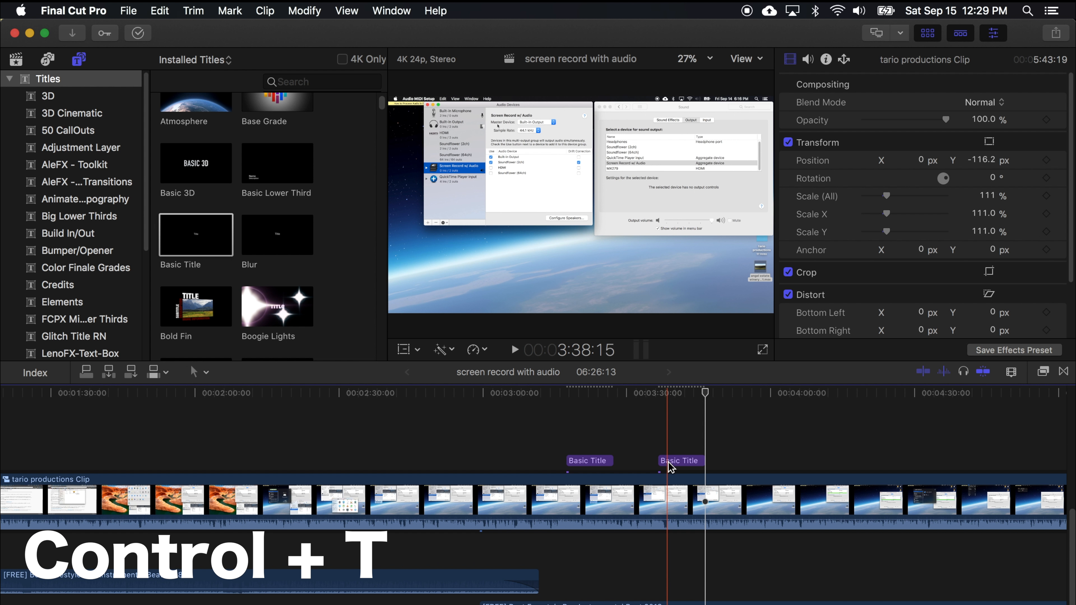
key(t)
click(773, 461)
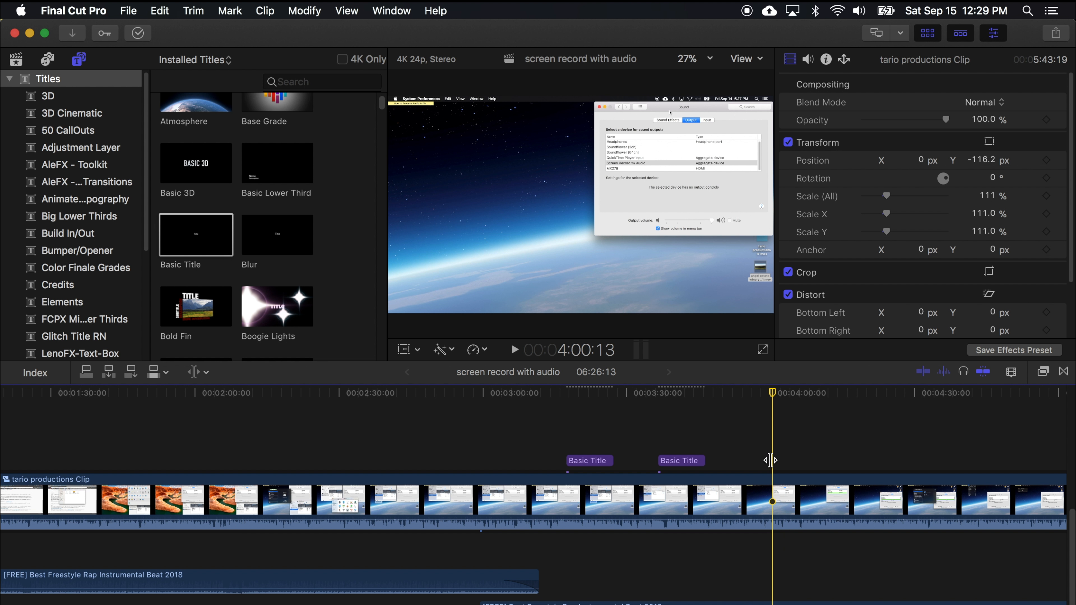
key(ctrl+t)
Examine the default-assignment options offered for the Basic Title template
click(207, 239)
right_click(206, 238)
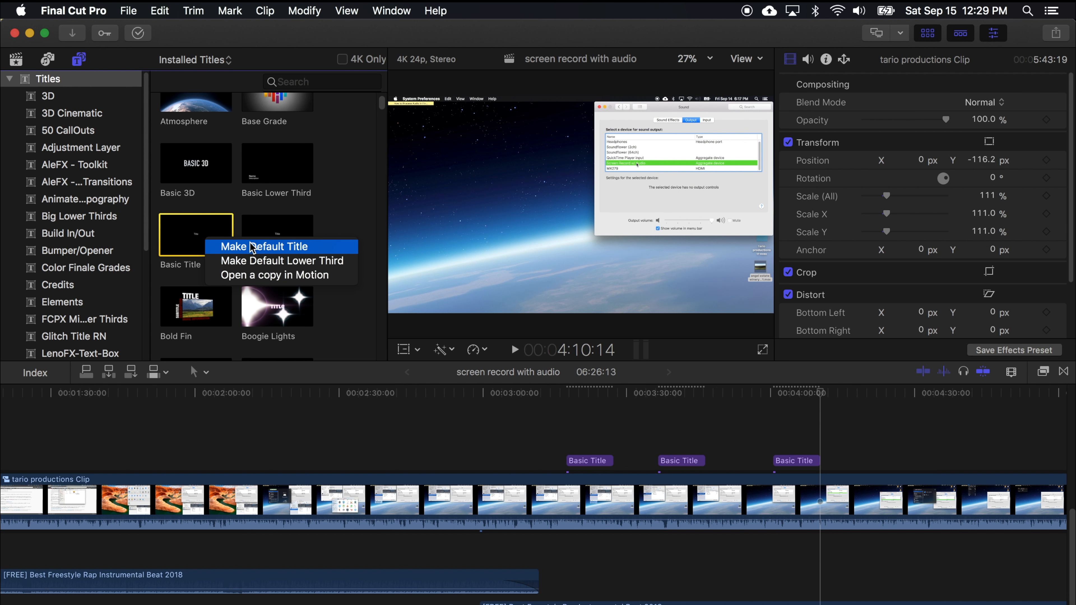
click(263, 185)
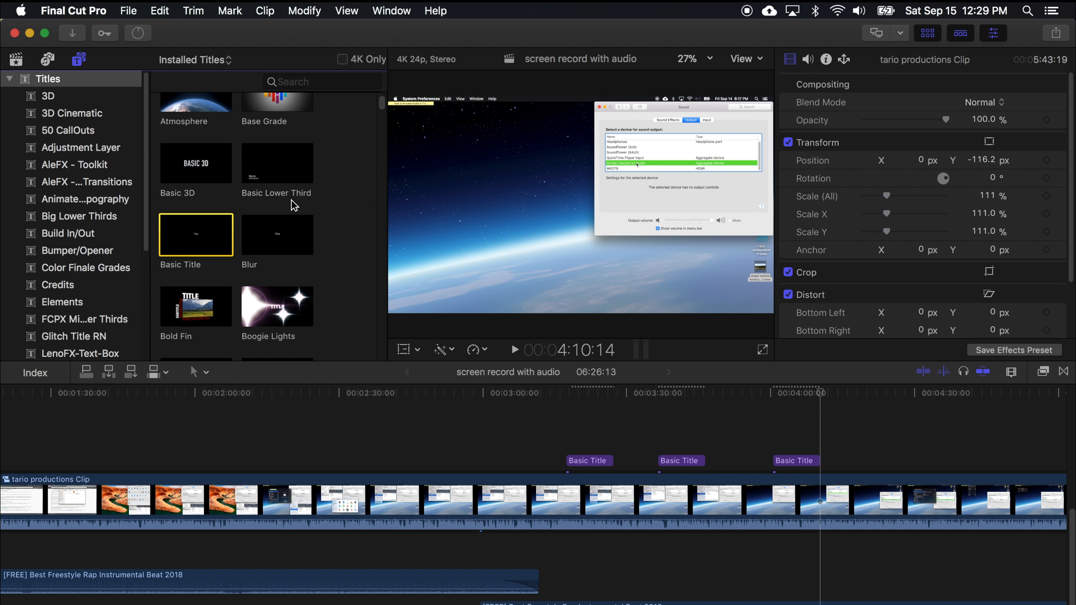
Make Basic Lower Third the default lower third and insert it above the tario productions Clip at 00:02:45:21
click(293, 178)
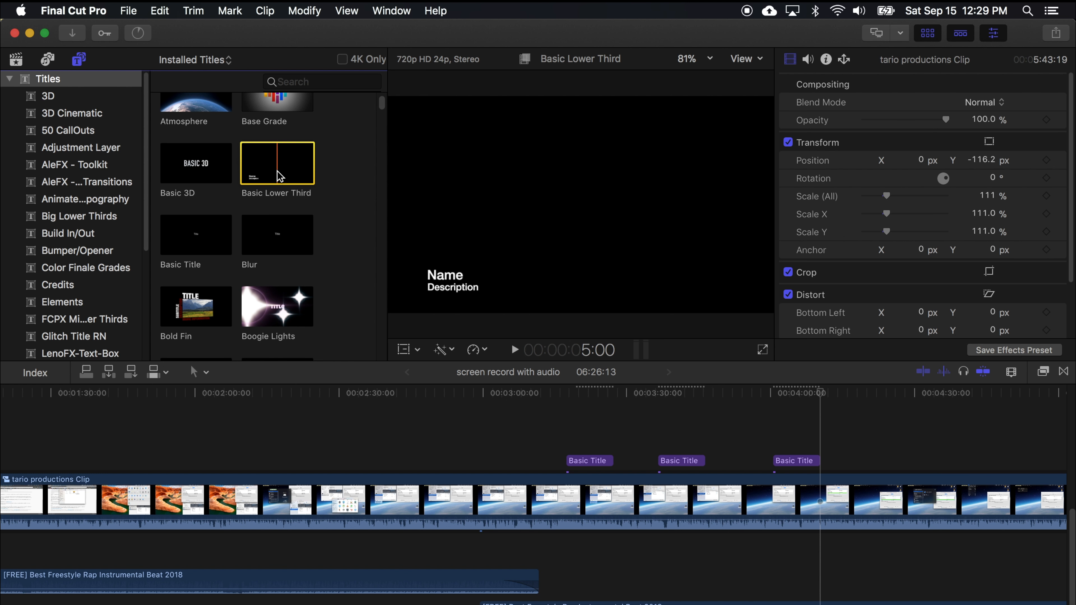
right_click(277, 172)
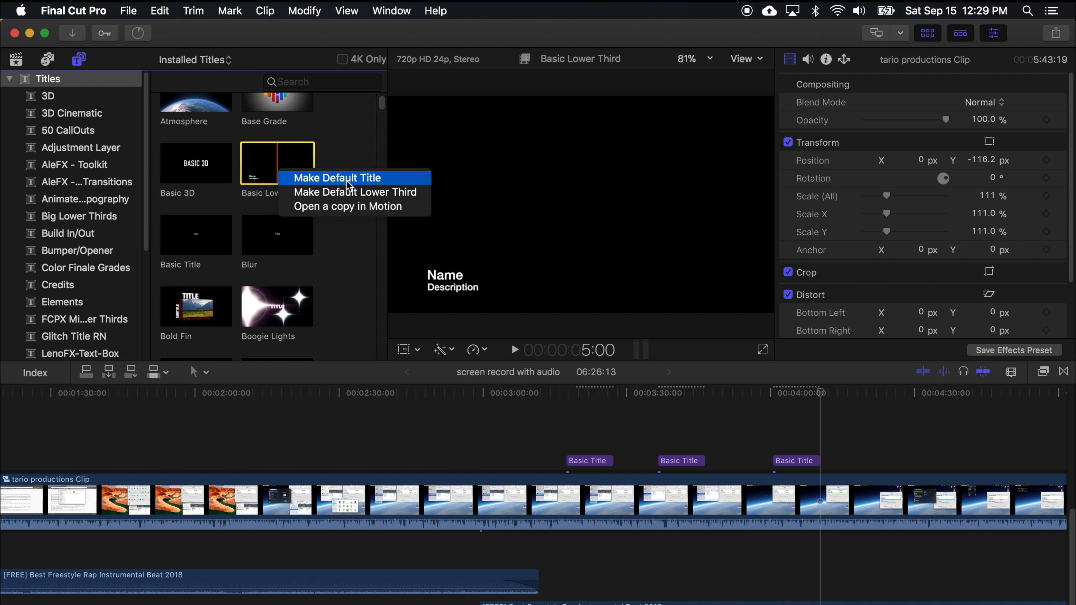
click(403, 193)
key(ctrl+shift+t)
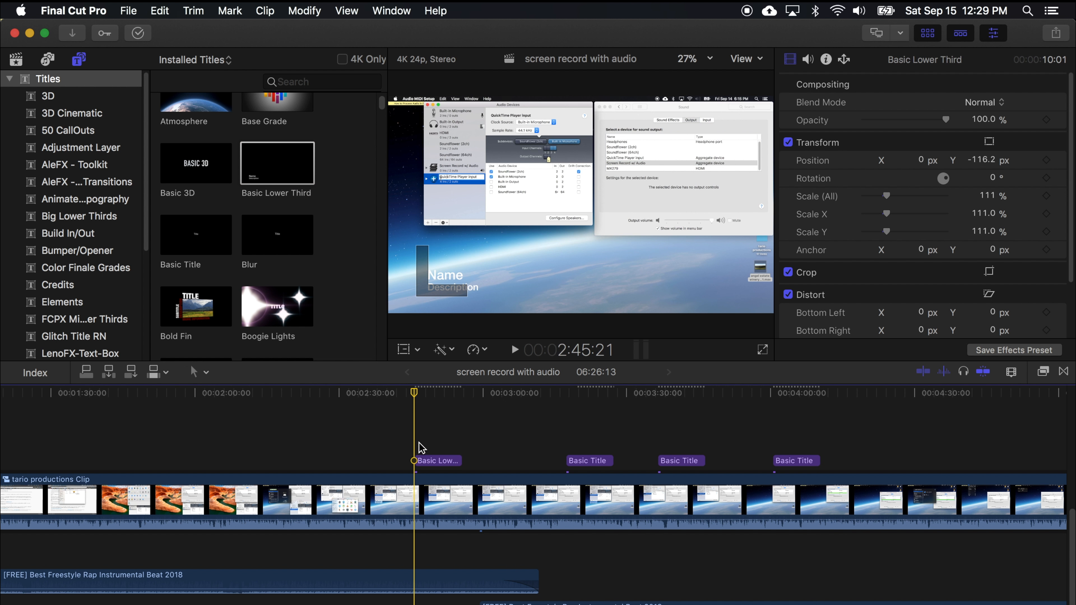
key(ctrl+t)
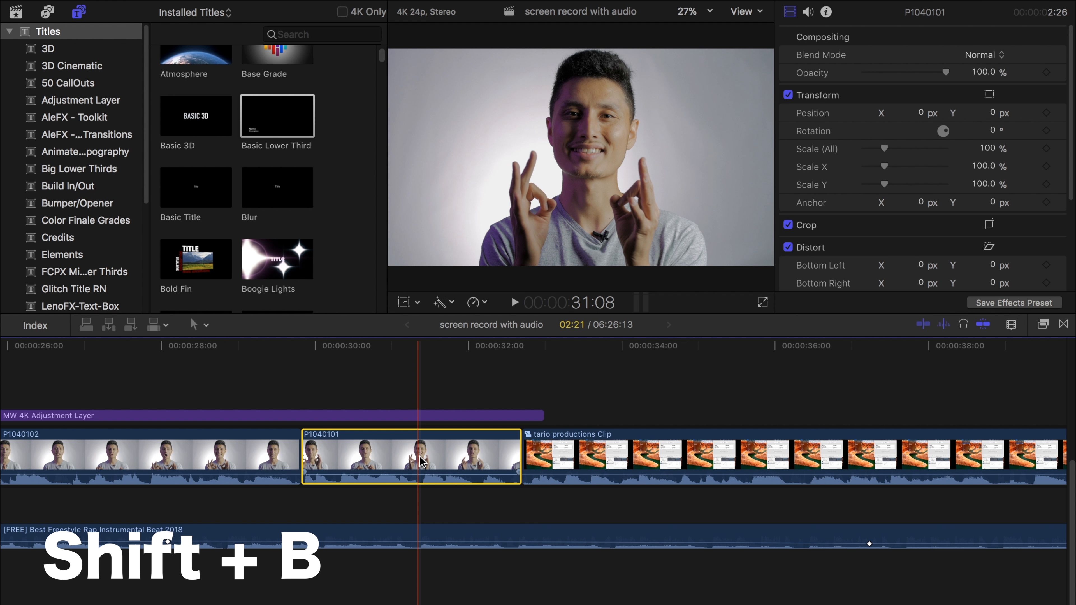
Try splitting the speed of clip P1040101 at about 00:00:31:08 and speeding up its second segment, and undo the speed-up
key(shift+b)
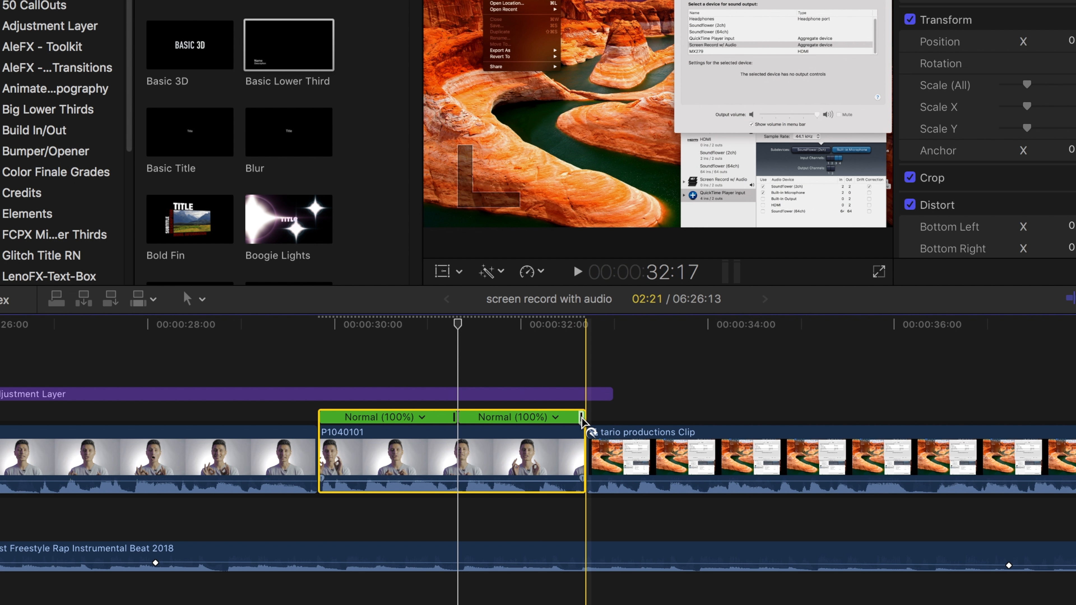
click(555, 417)
mouse_move(588, 450)
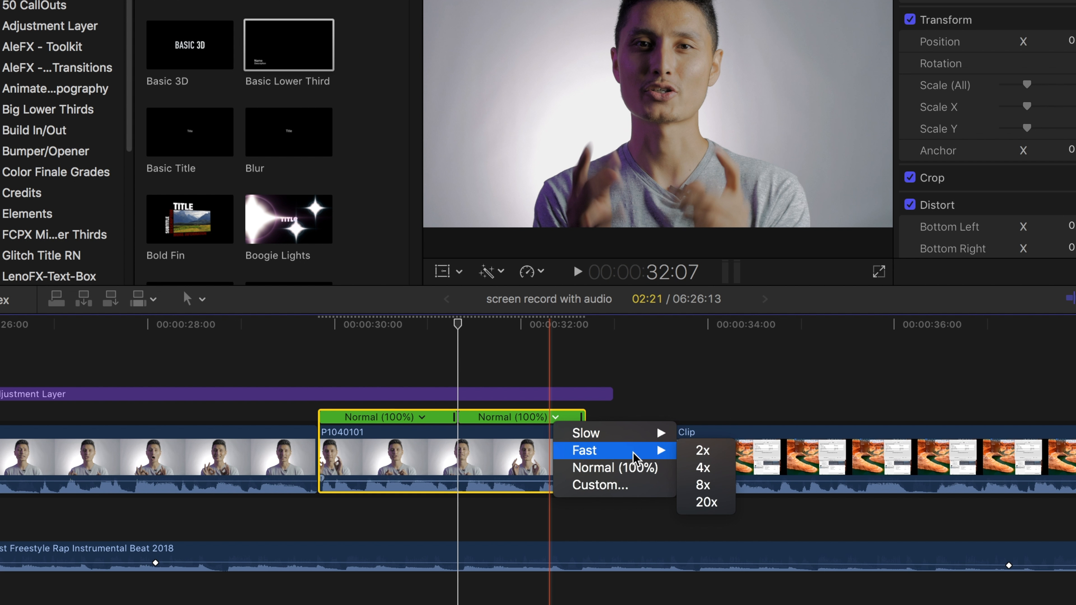
click(714, 405)
drag(581, 417, 525, 418)
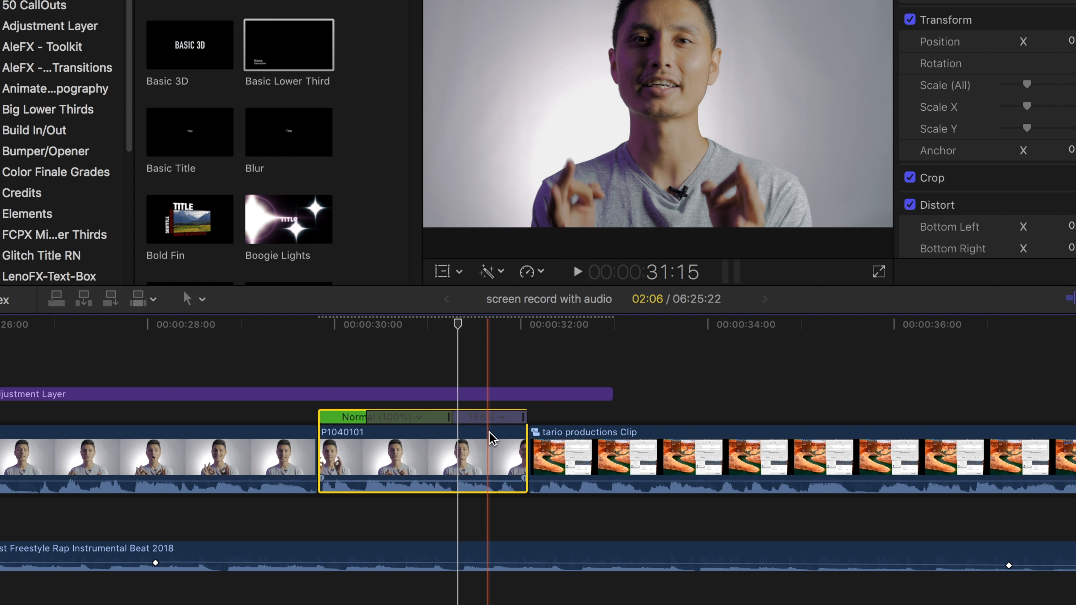
key(super+z)
Try two more speed splits in P1040101 with the third segment sped up, and reset the clip to normal speed
click(392, 458)
key(shift+b)
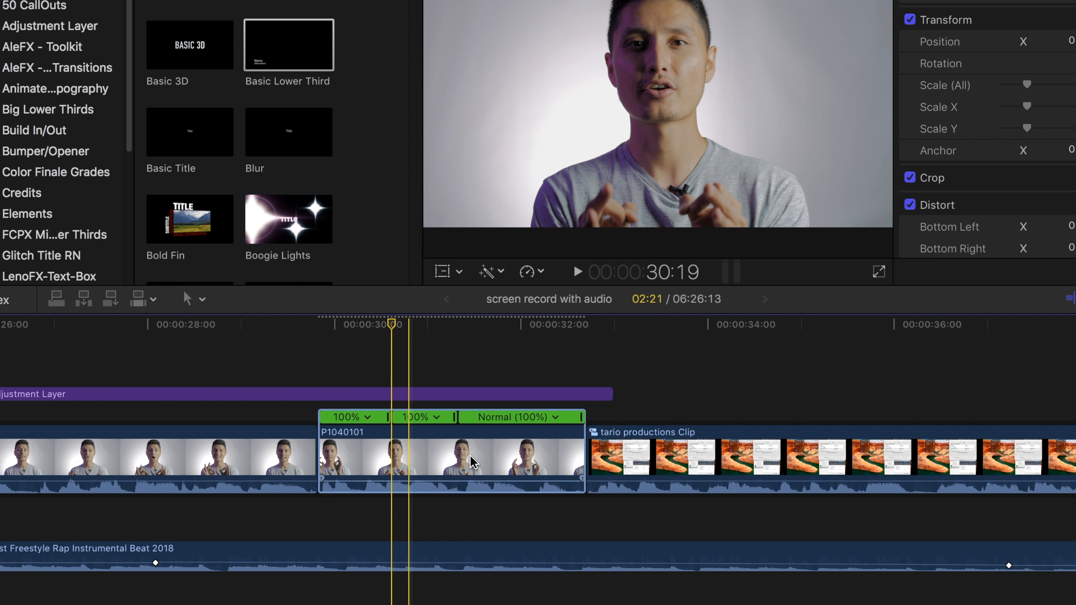
click(542, 452)
key(shift+b)
drag(537, 417, 517, 417)
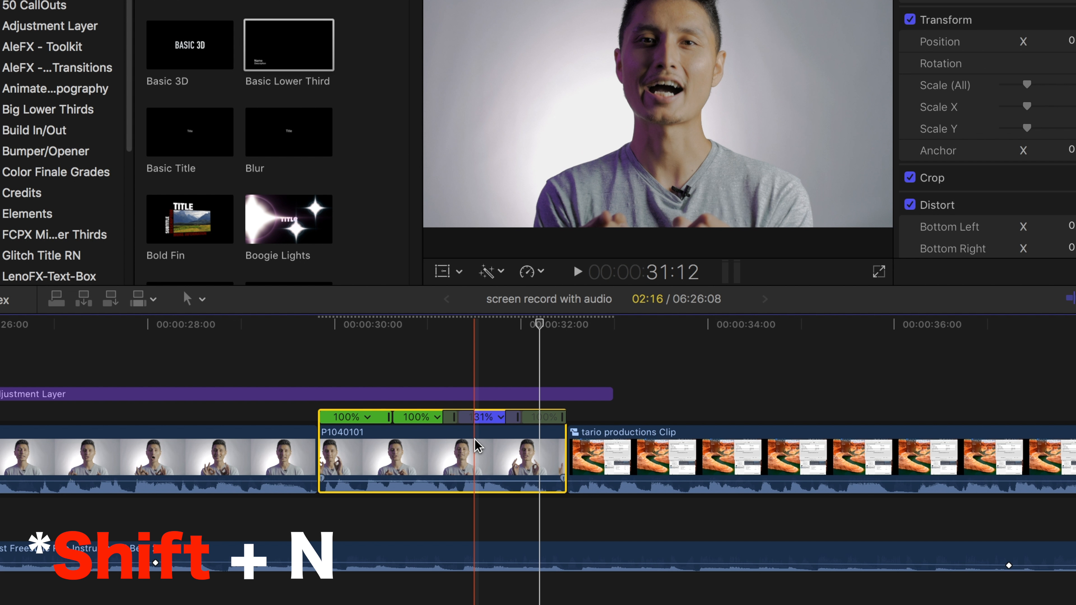
key(shift+n)
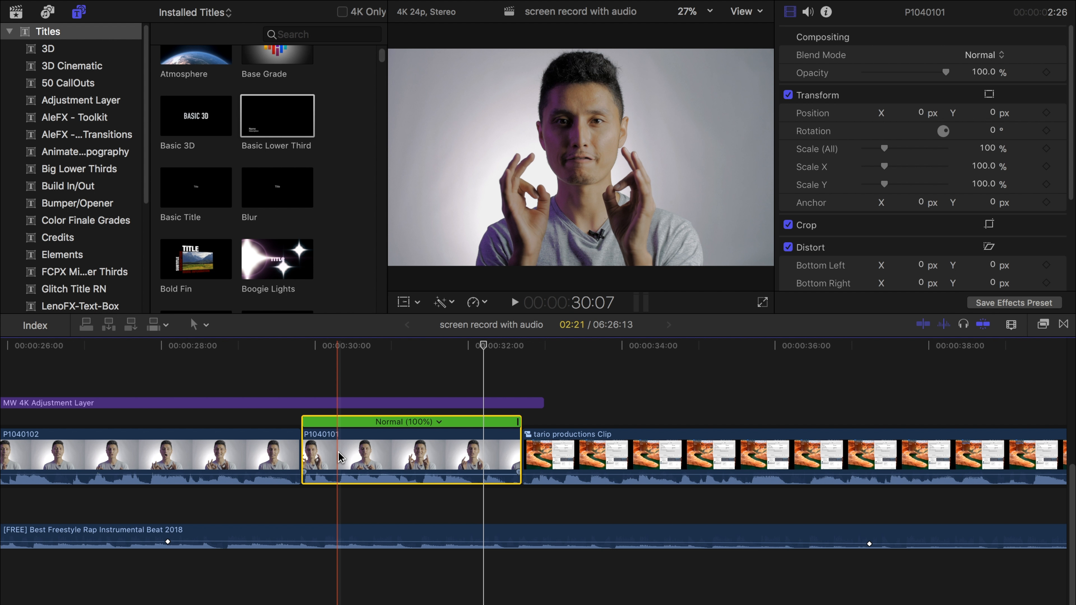
Try speeding the tario productions Clip up to 427% before a speed split at 00:00:36:09, and reset the clip to normal speed
scroll(563, 449, right, 5)
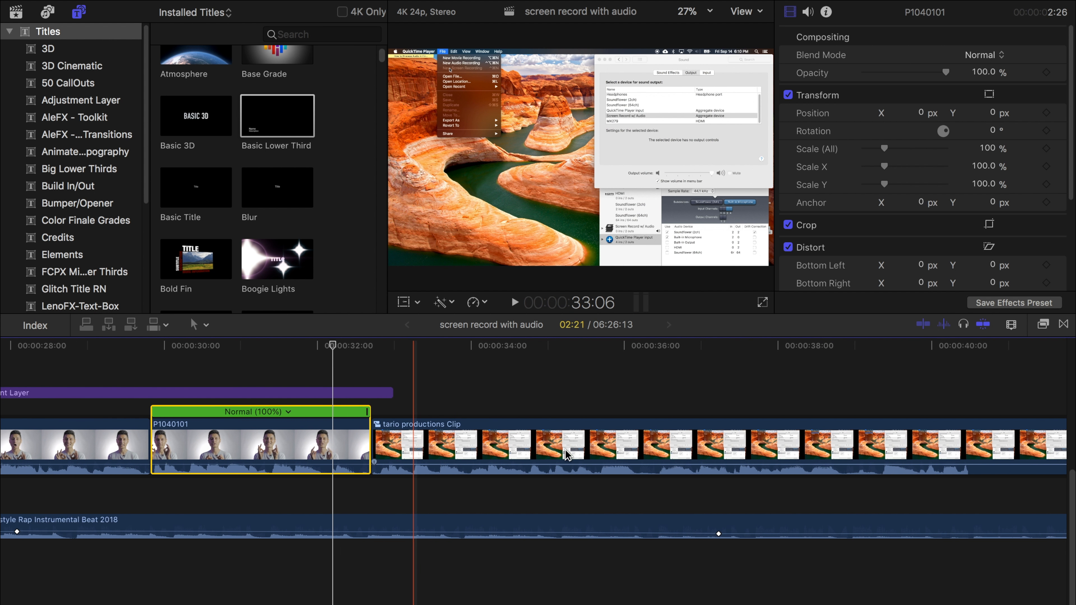
click(637, 450)
scroll(635, 451, right, 3)
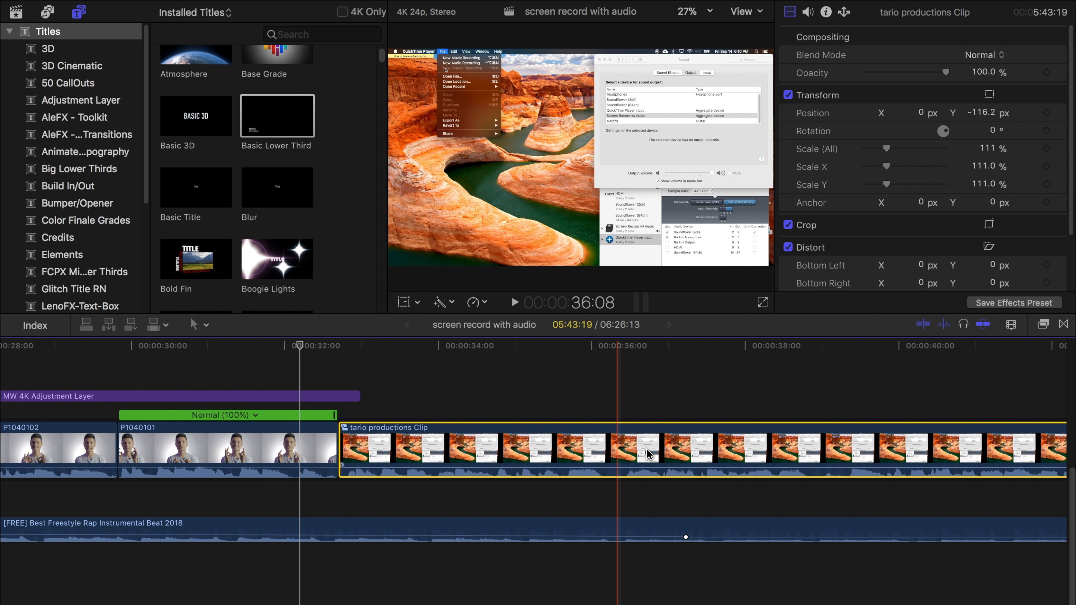
click(622, 452)
key(shift+b)
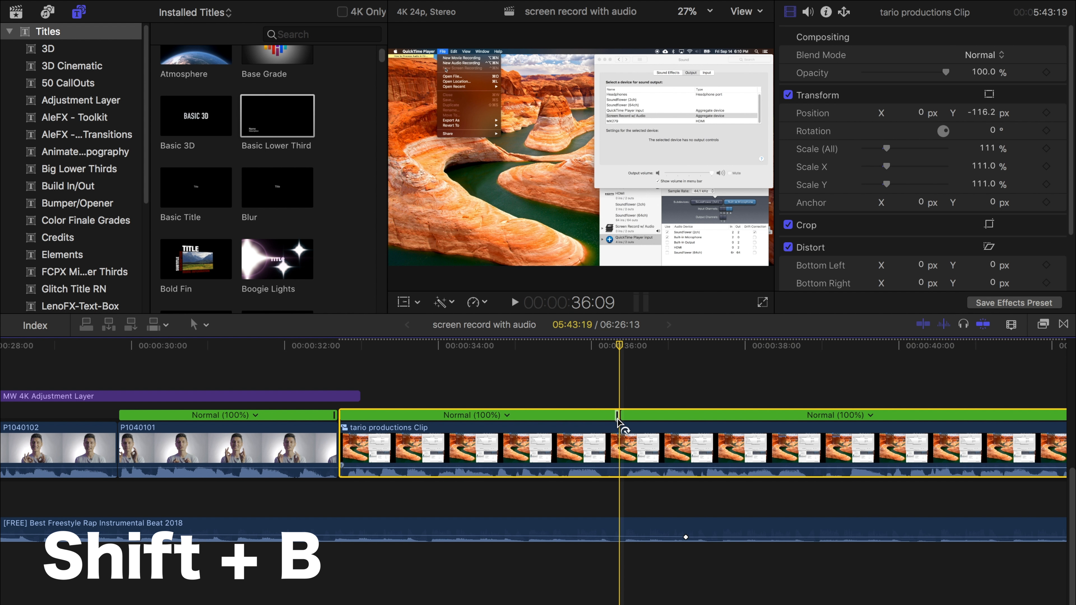
drag(617, 420, 400, 427)
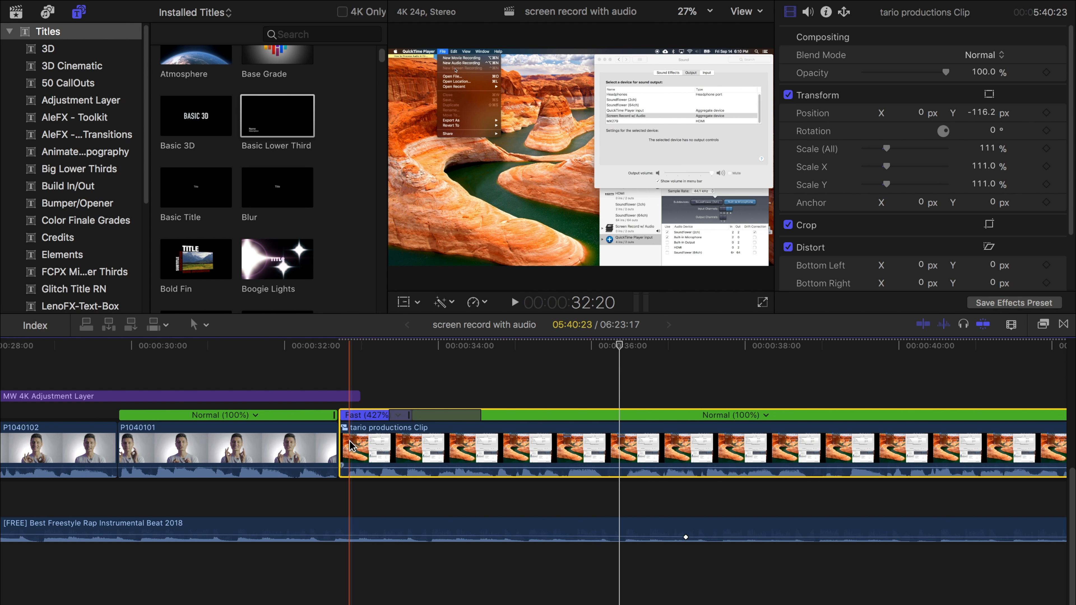
click(370, 449)
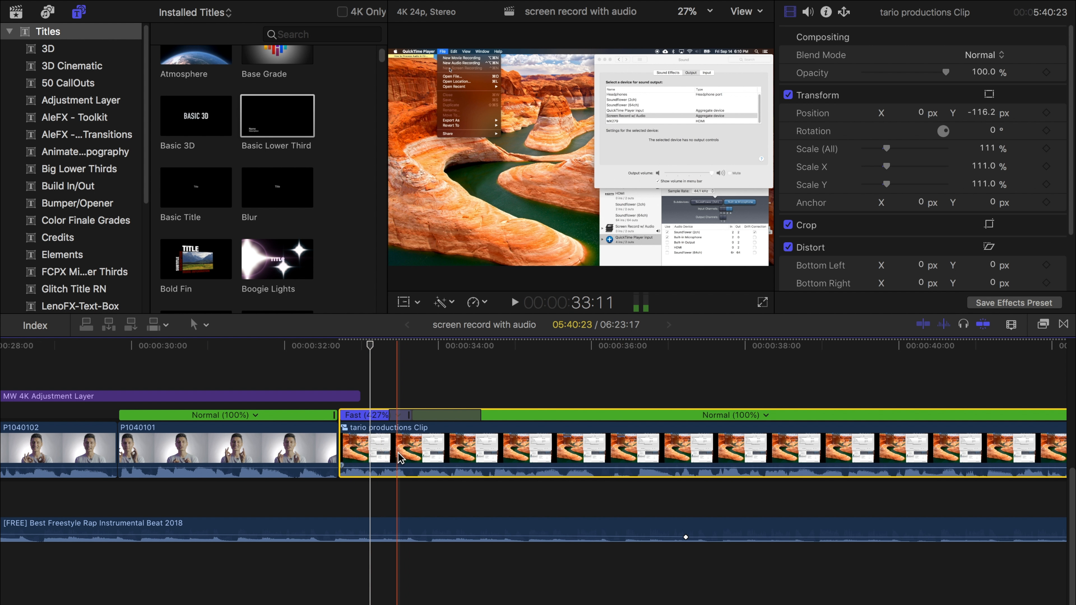
key(shift+n)
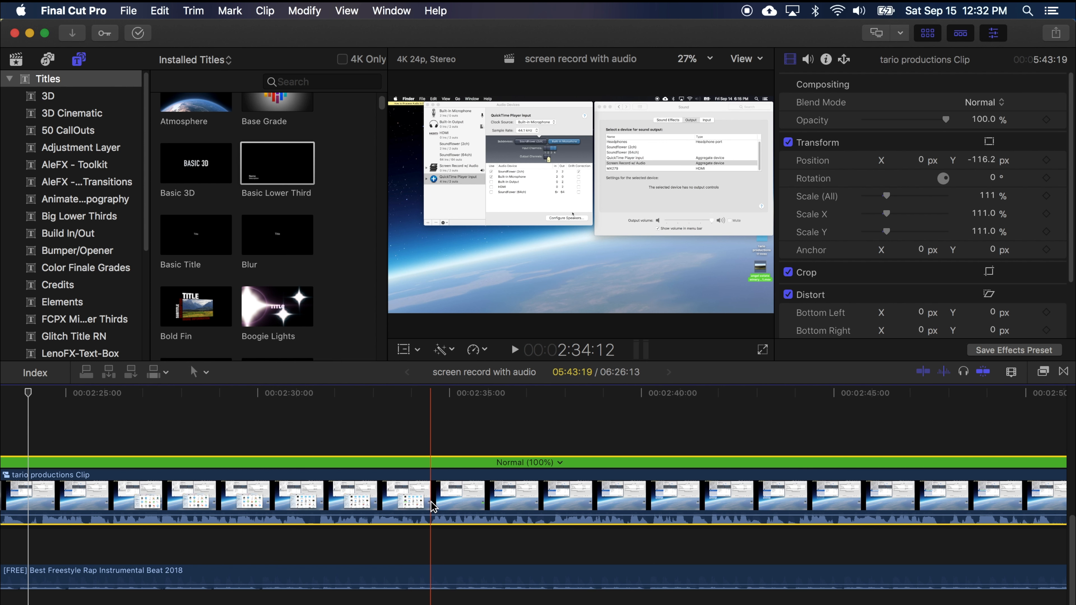
Try cutting the tario productions Clip at about 00:02:34:12 with the Blade tool, and undo the cut
key(b)
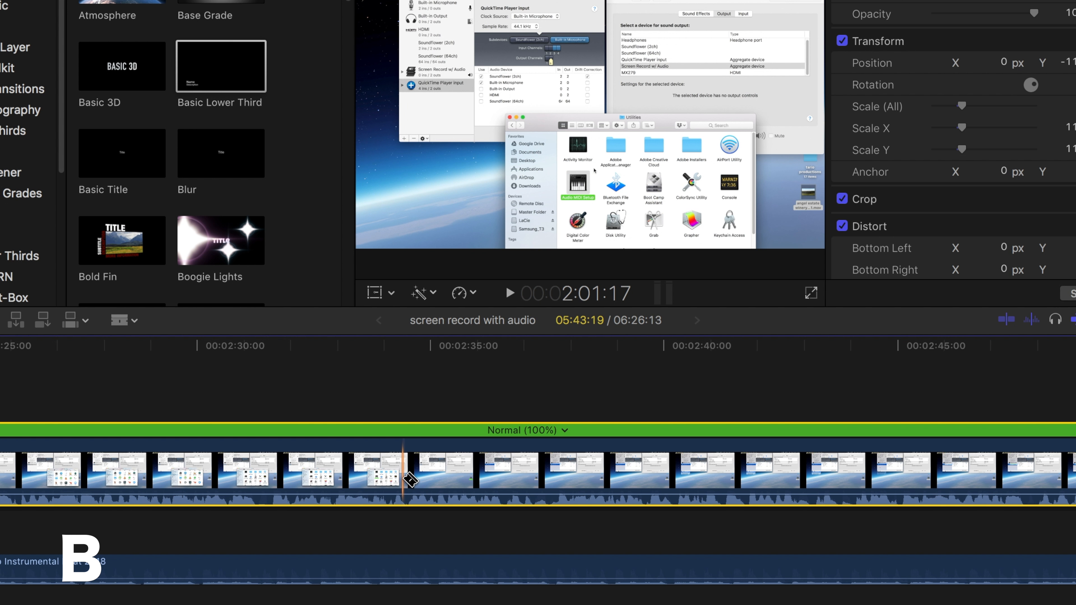
click(407, 478)
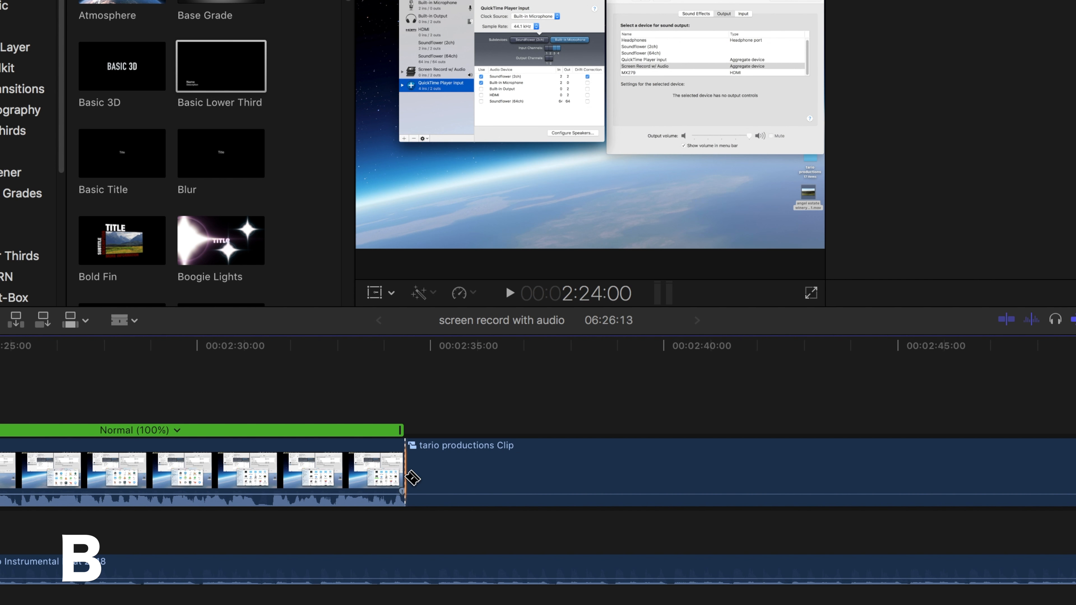
click(547, 470)
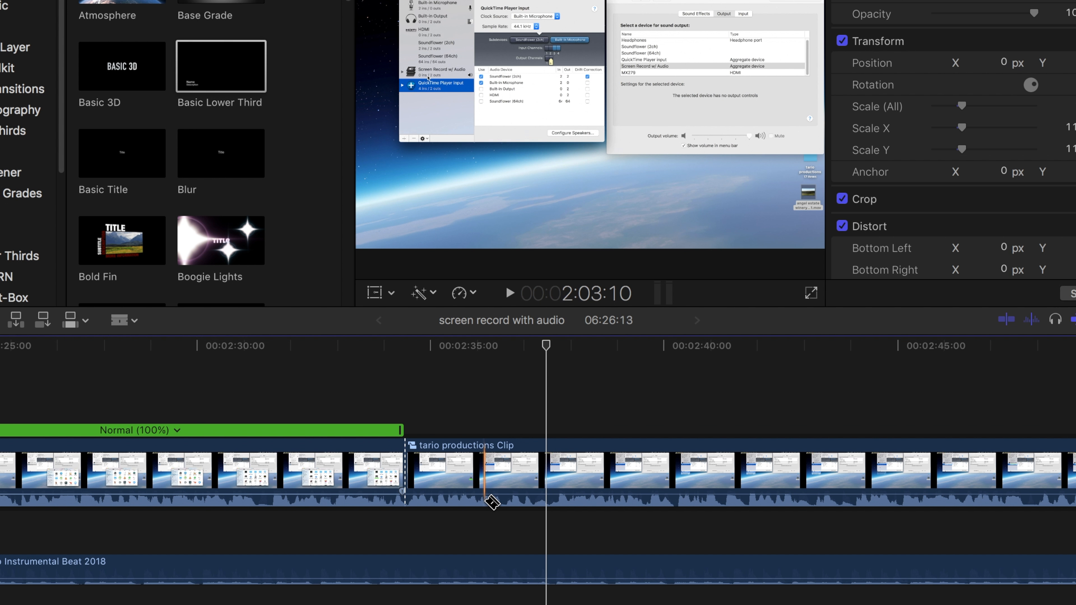
key(super+z)
key(a)
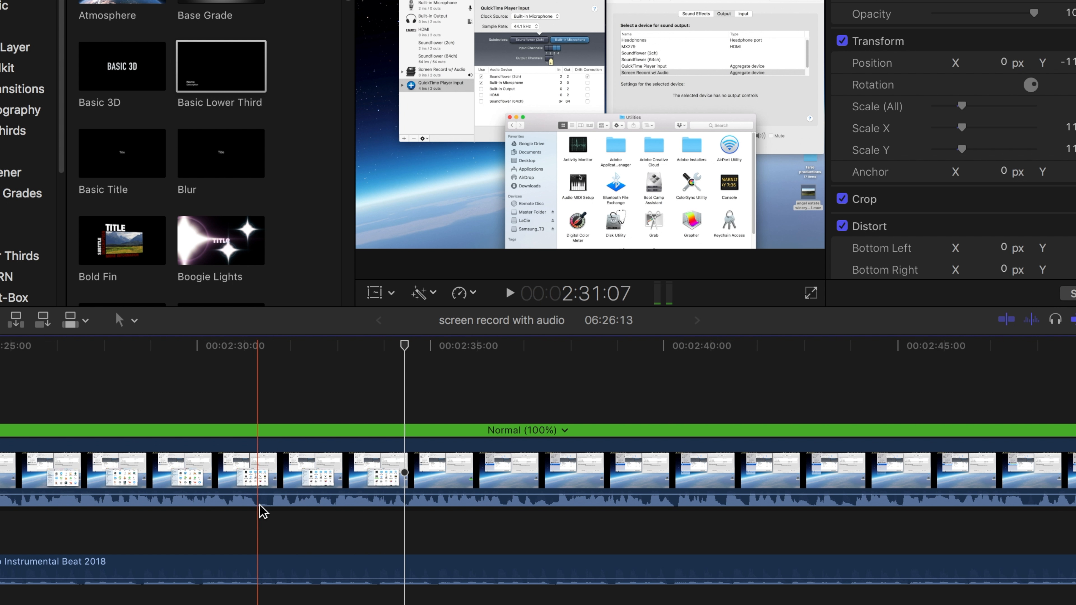
Cut the tario productions Clip at 00:02:31:07 without changing to the Blade tool
click(259, 469)
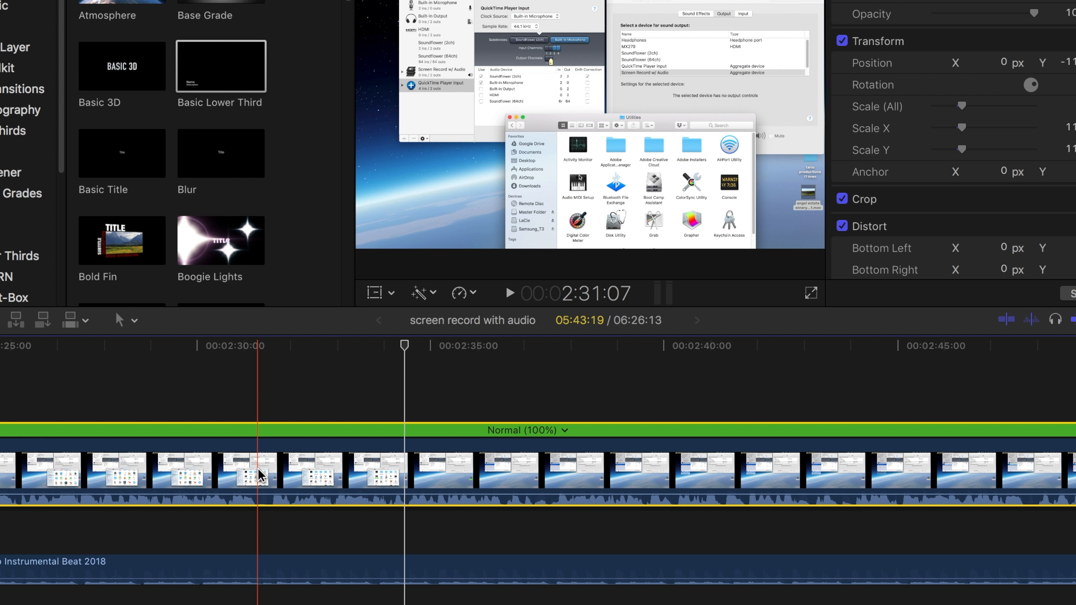
key(super+b)
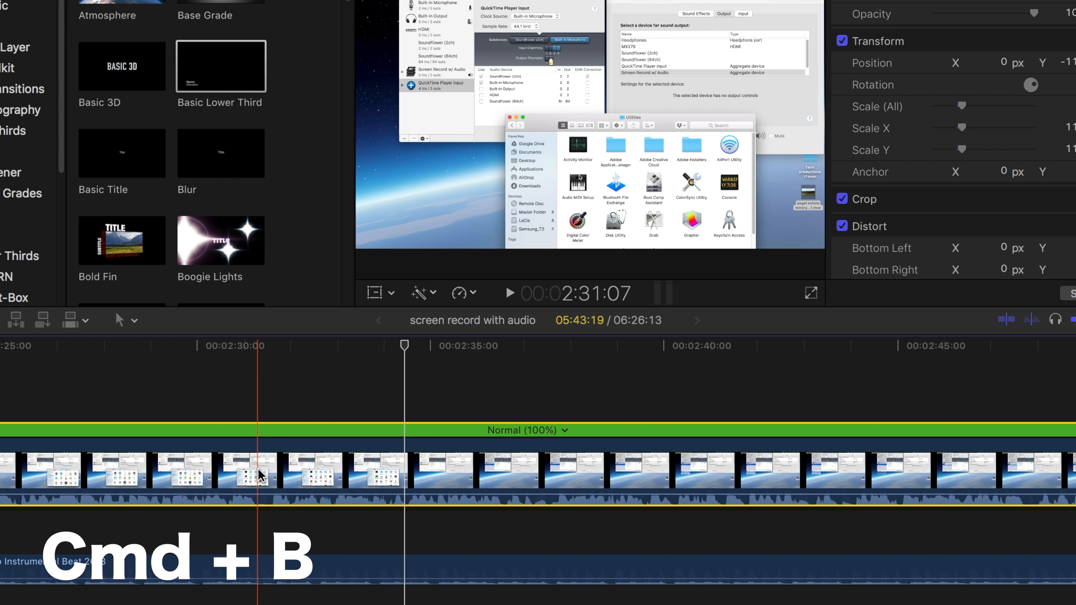
key(super+b)
Try cutting at 00:02:31:15 and deleting the short piece between the two cuts, and undo it
click(273, 468)
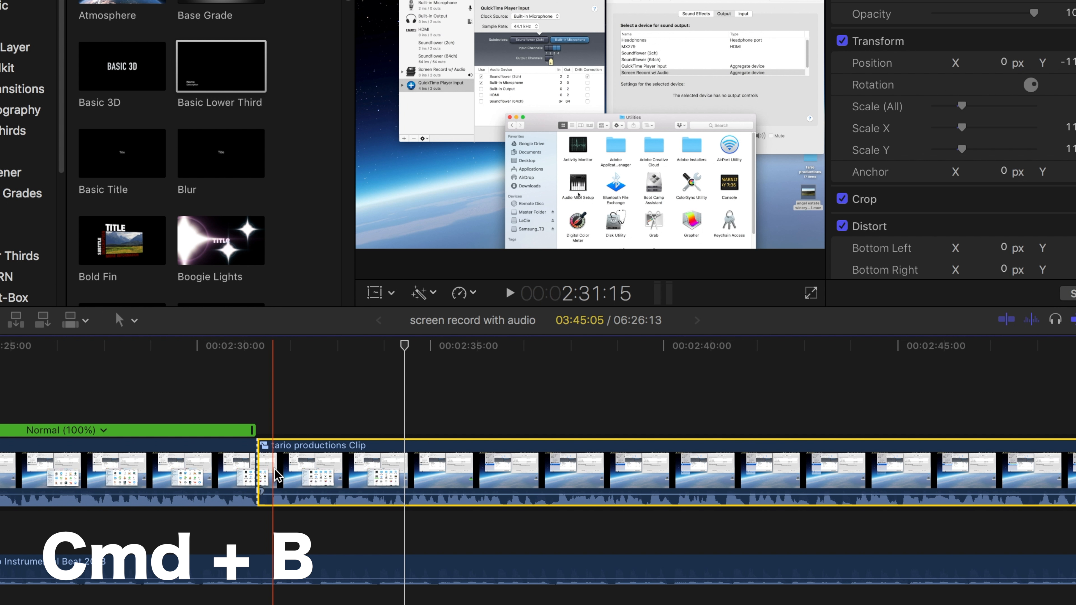
key(super+b)
key(Delete)
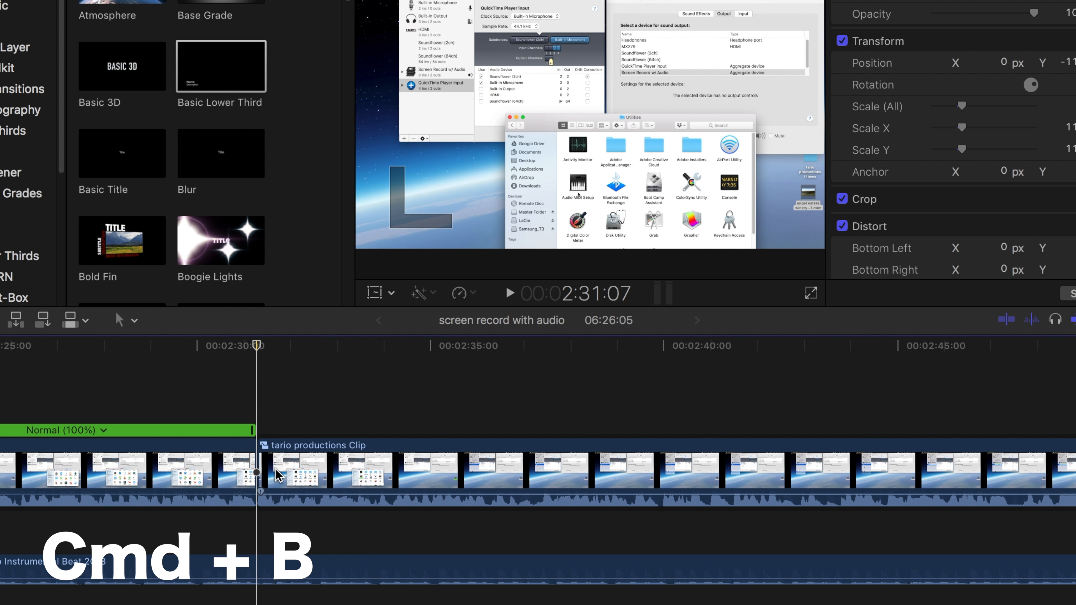
key(super+z)
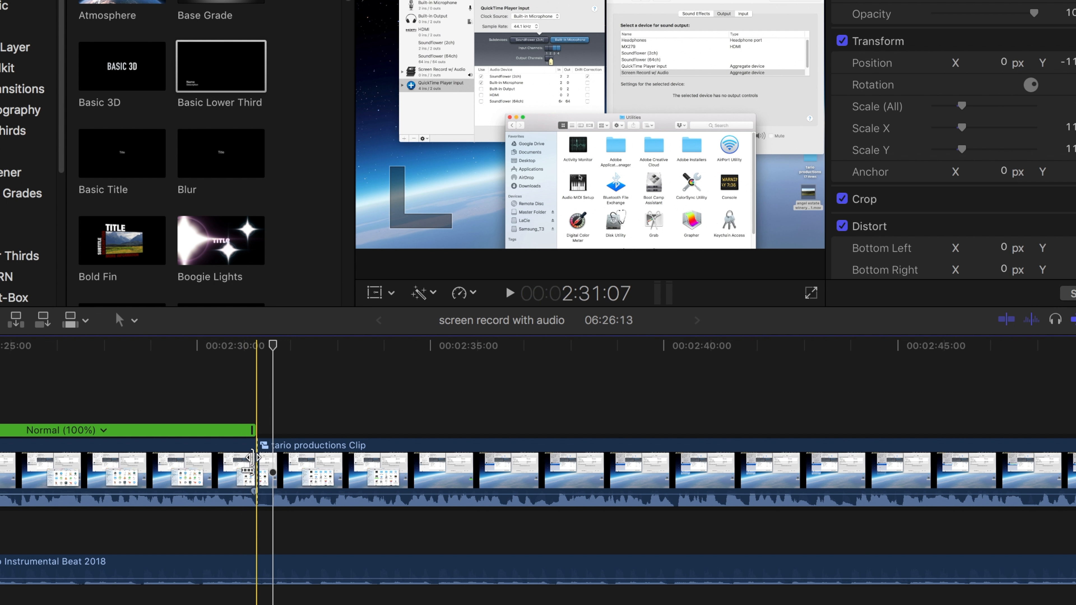
Trim the start of the tario productions Clip after the cut to the playhead at 00:02:31:15
click(271, 471)
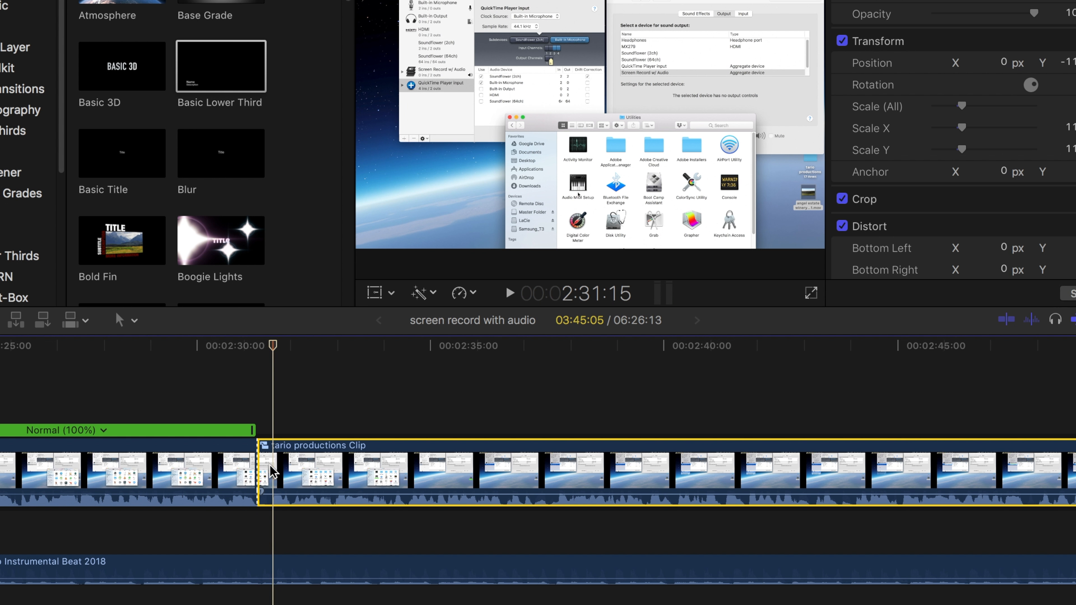
key(alt+bracketleft)
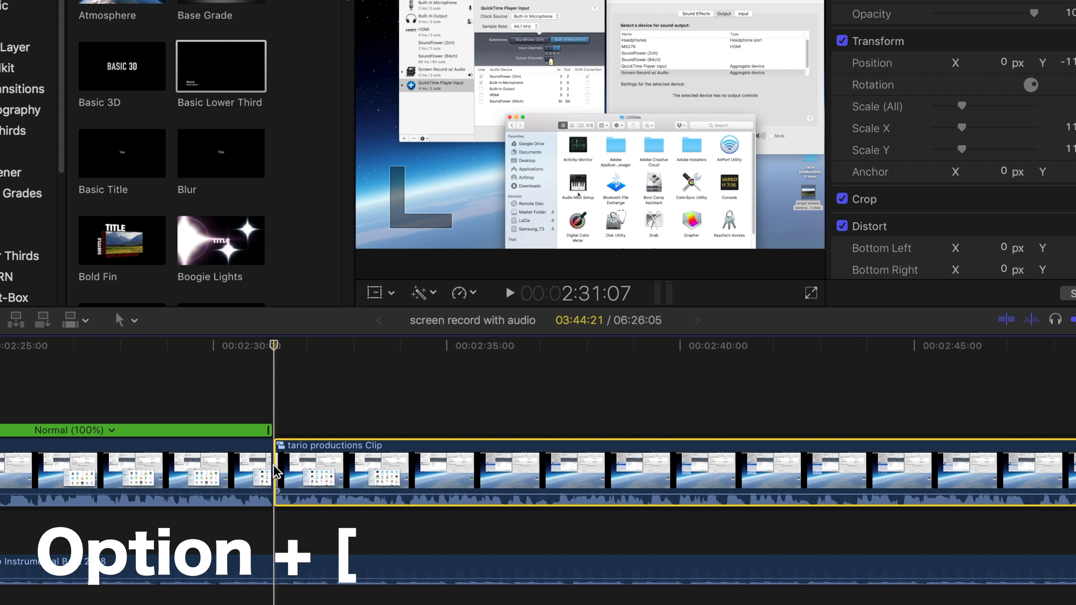
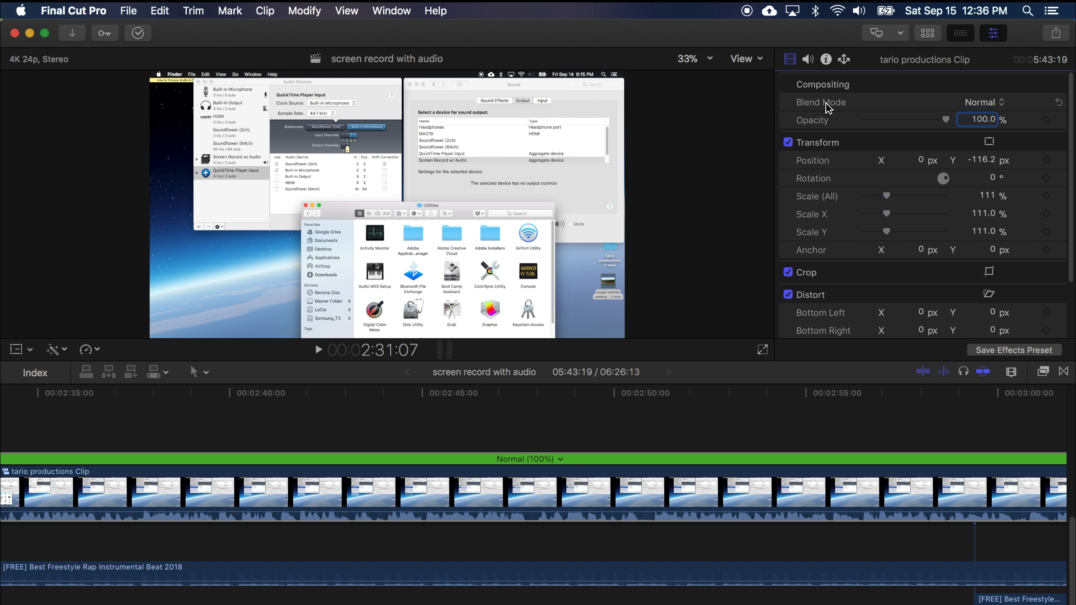
Hide the inspector and display the video scopes beside the viewer
key(super+4)
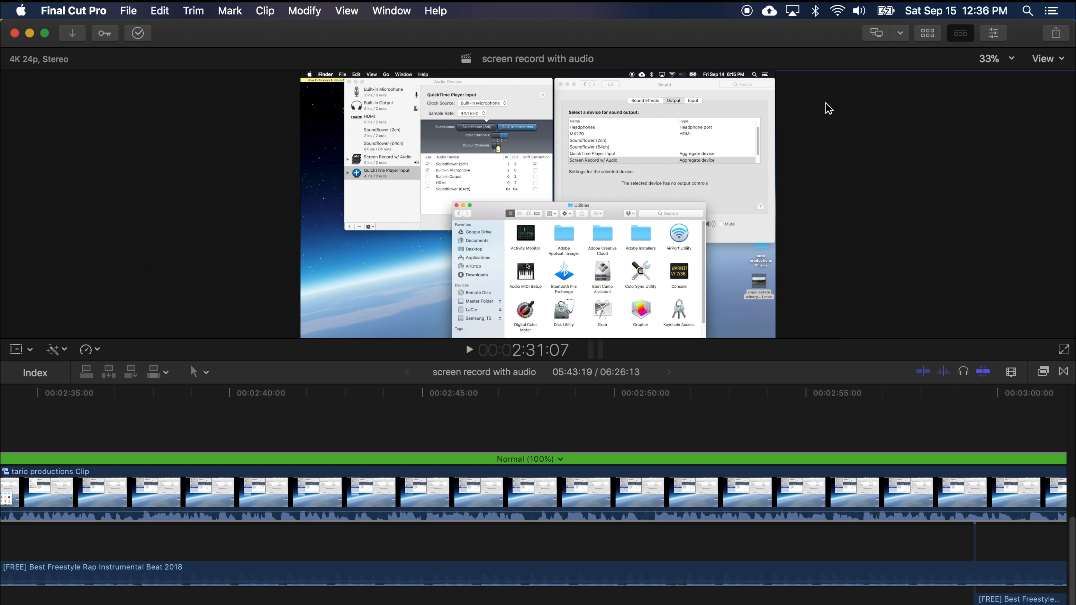
key(super+7)
key(super+7)
key(super+7)
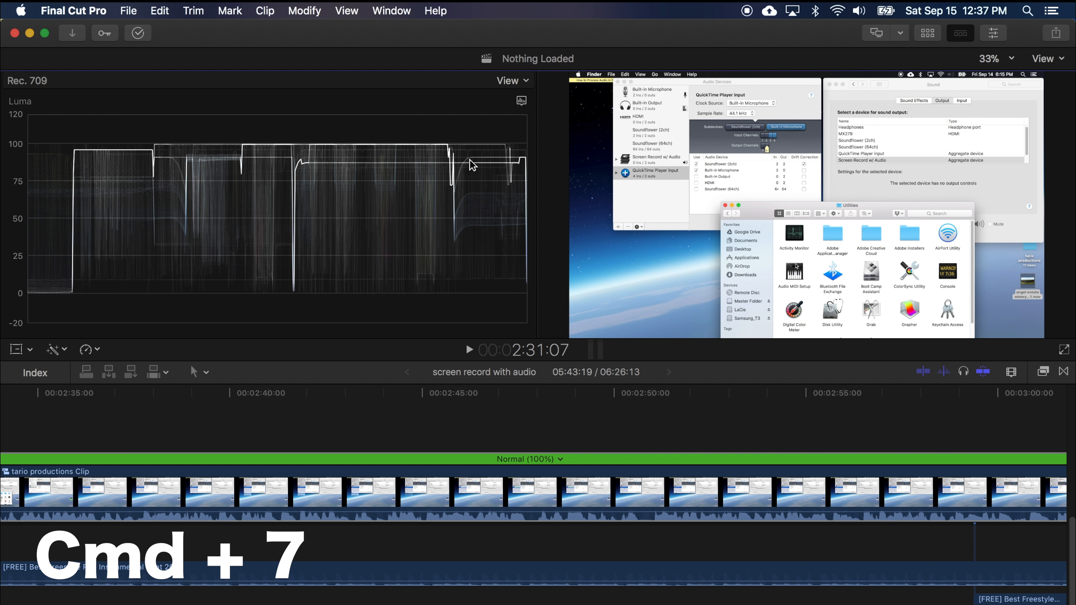
Check the available settings of the waveform scope and open the Color Board
click(521, 101)
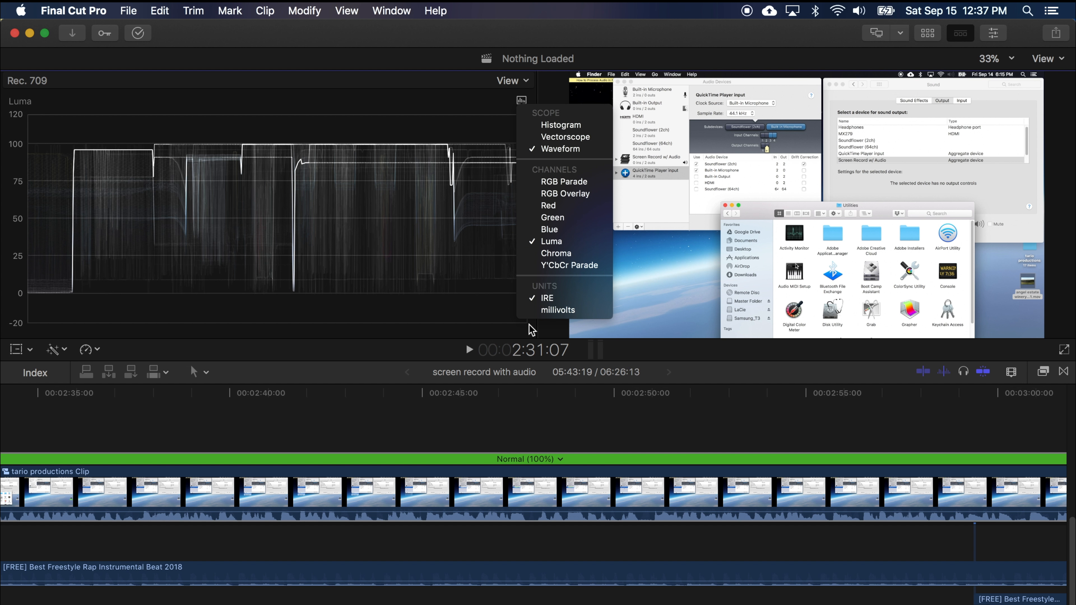
click(353, 370)
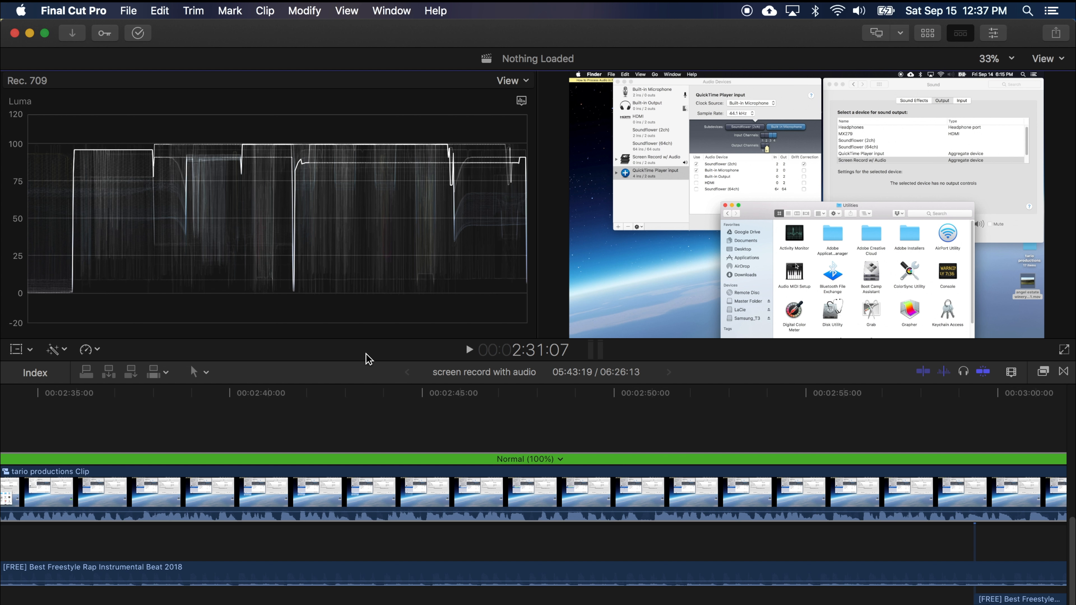
key(super+6)
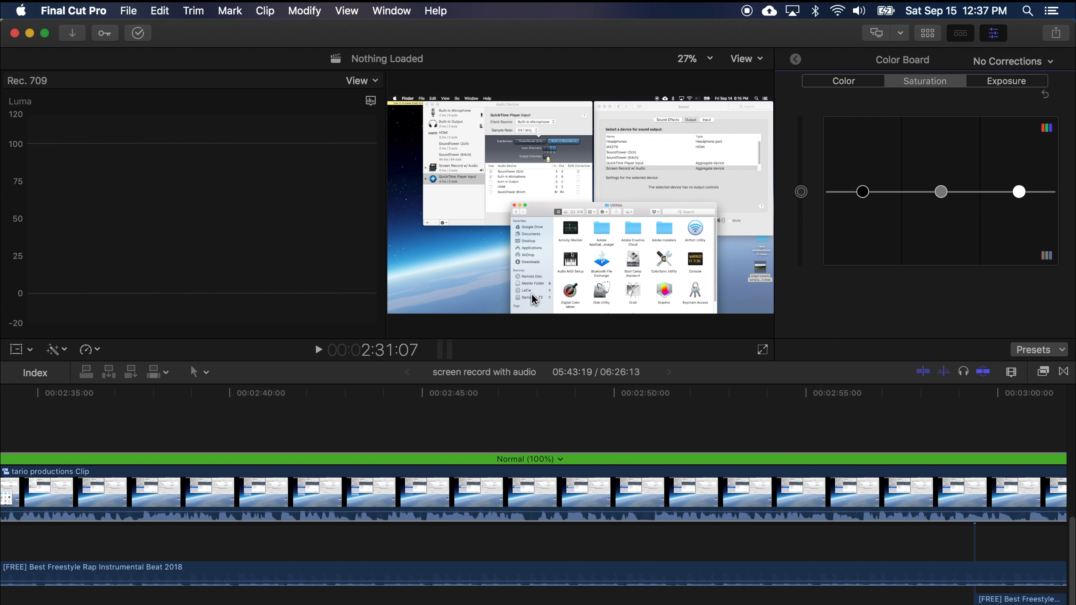
Lower the exposure highlights of the tario productions Clip to -3 % in the Color Board
click(1020, 82)
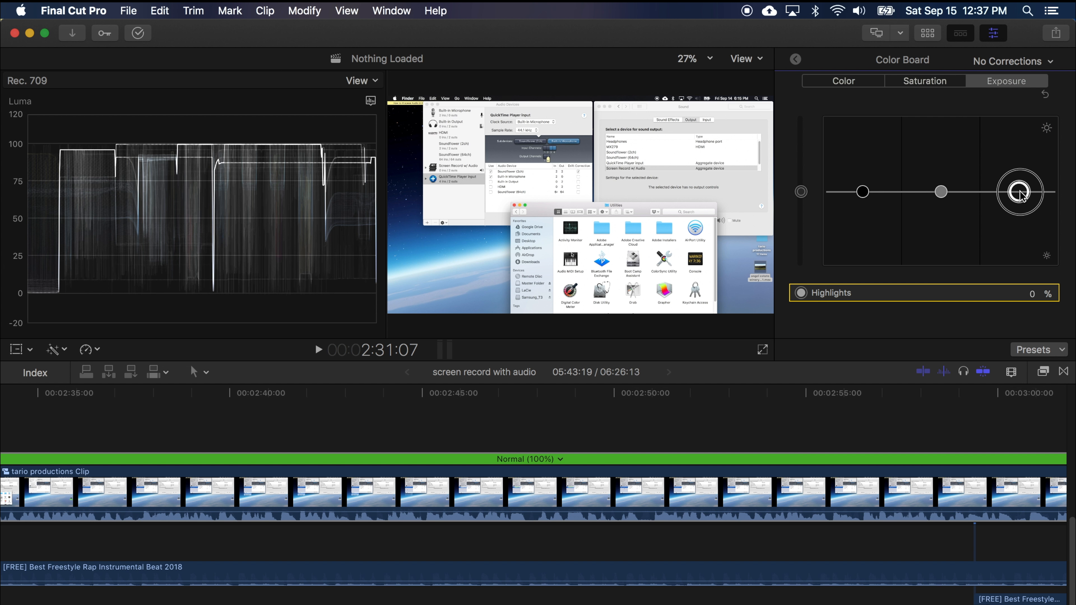
drag(1019, 192, 1023, 193)
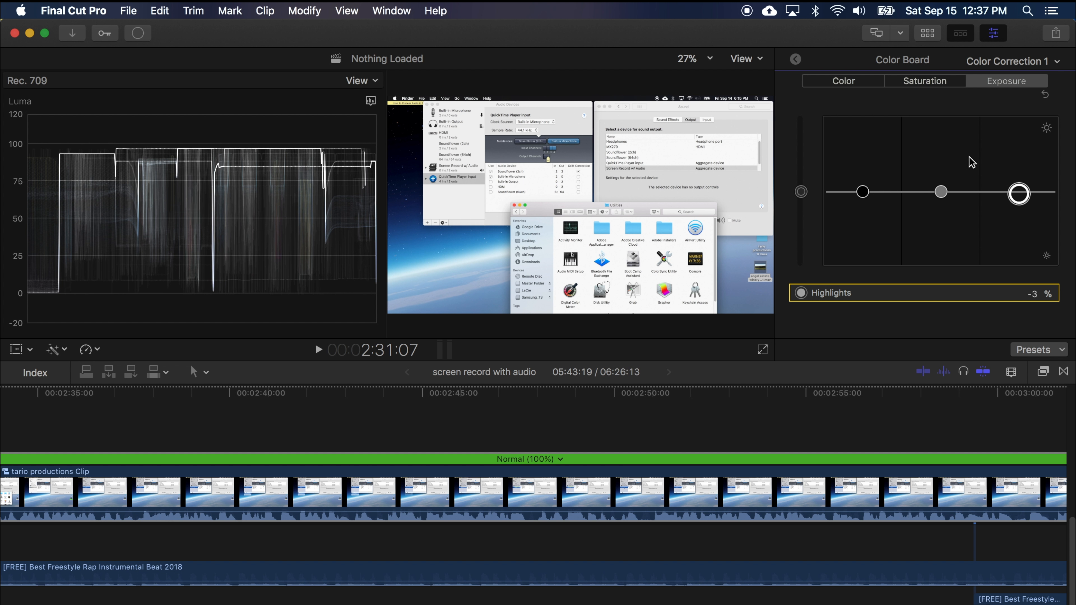
Hide the video scopes, leave the Color Board and close the inspector
key(super+7)
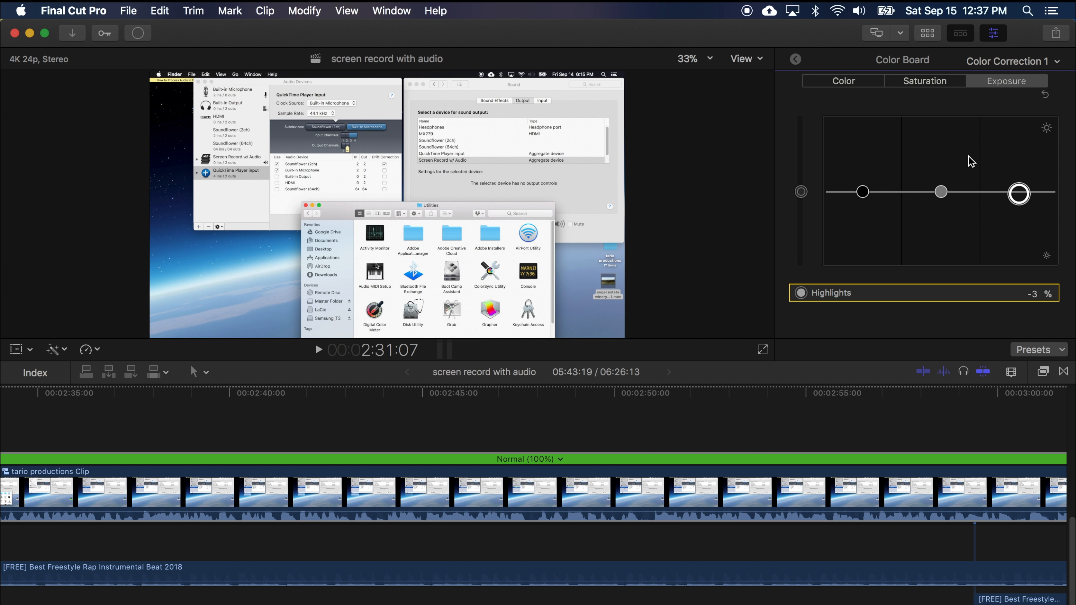
click(794, 59)
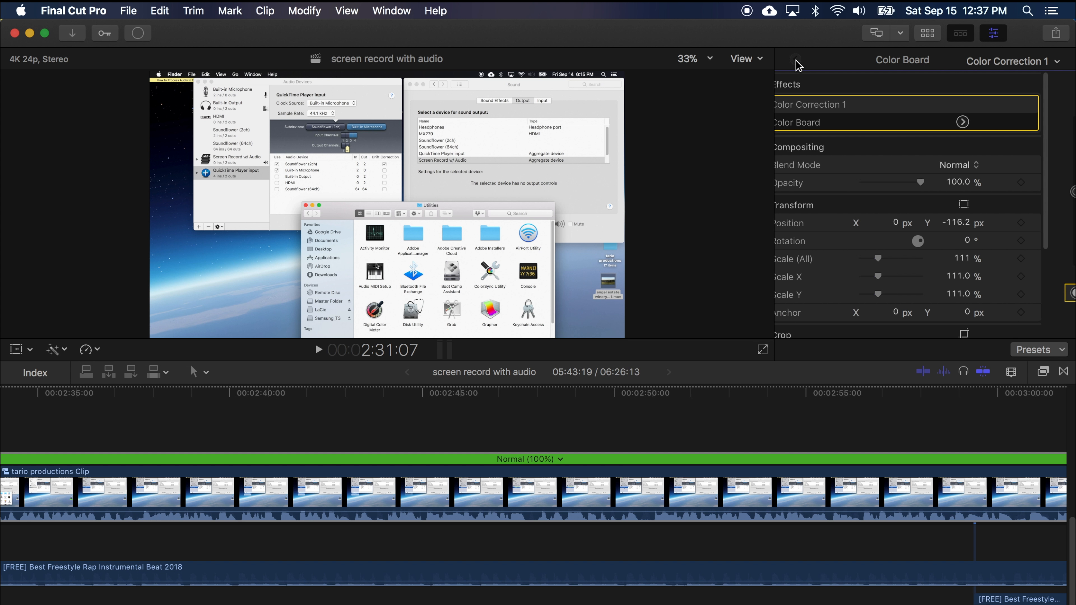
key(super+4)
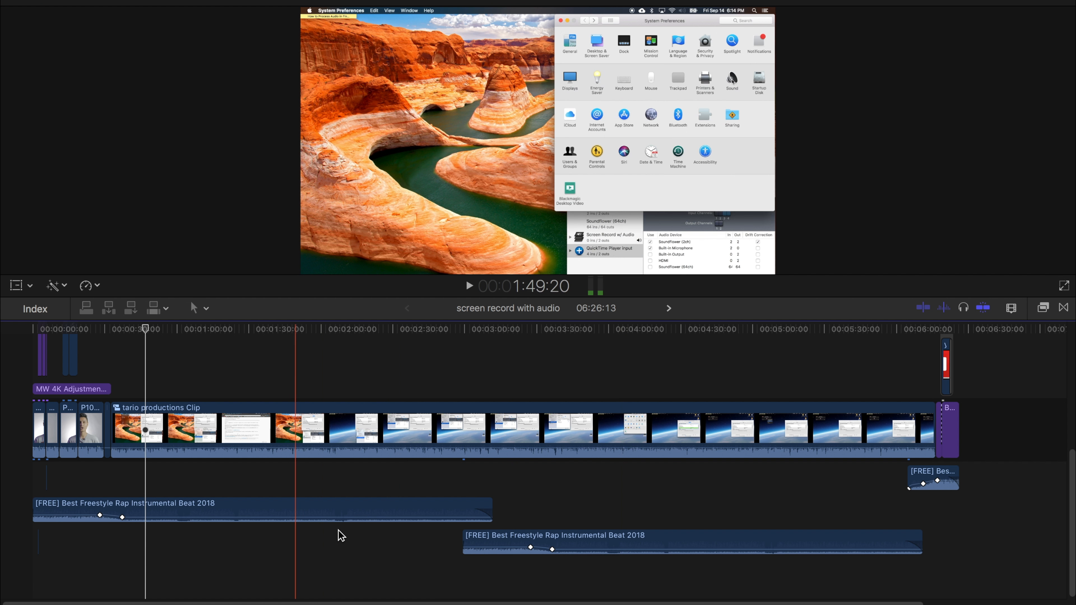
Combine the three background music clips into one compound clip named screen record with audio Clip in the event 2018-09-14
drag(387, 481, 860, 569)
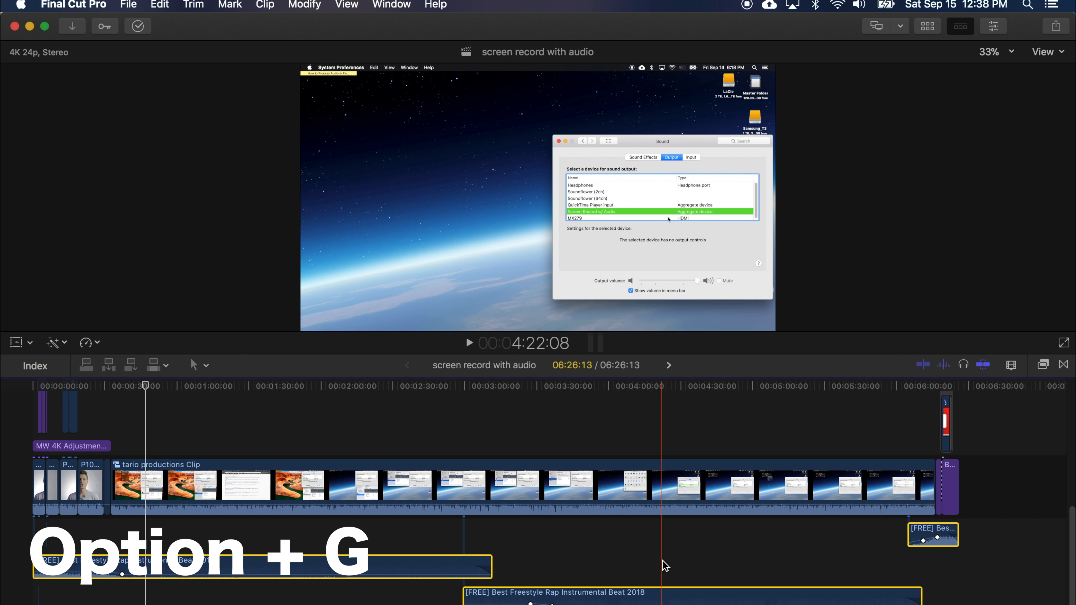
key(alt+g)
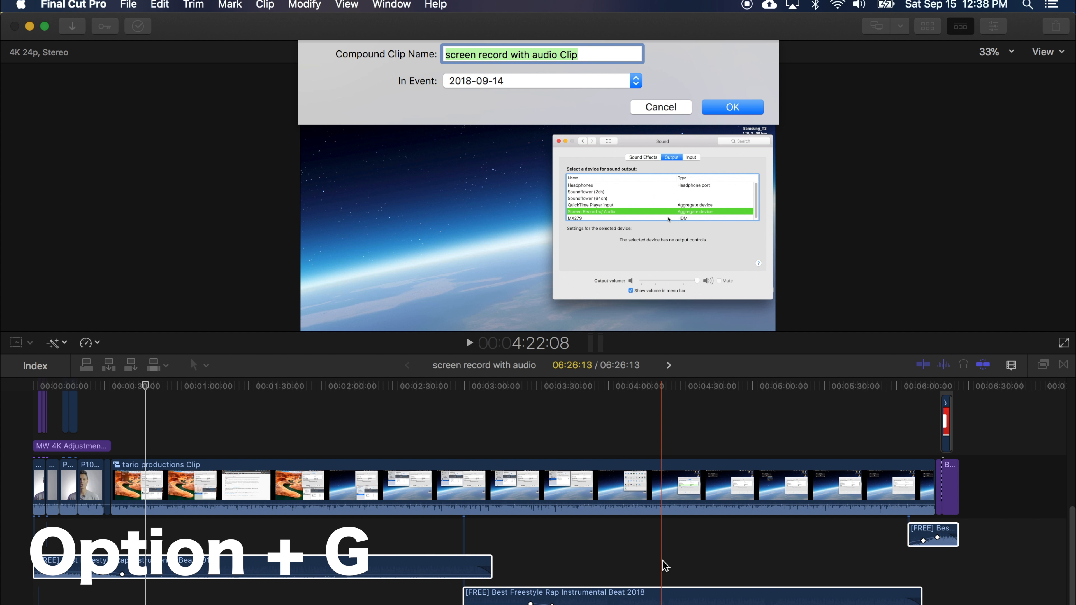
key(Return)
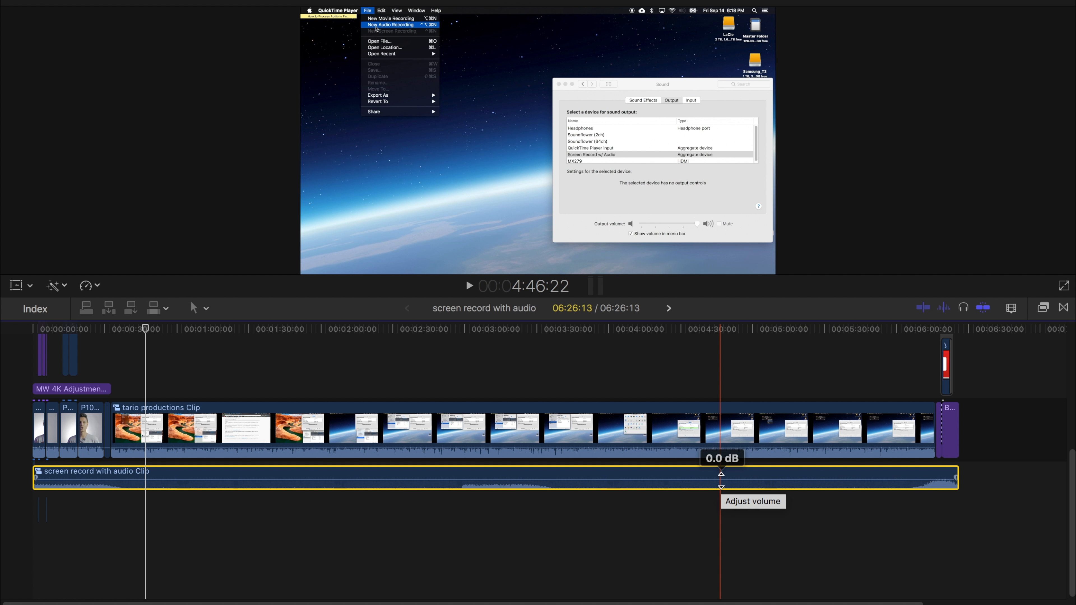
Combine the overlay graphics stacked above the adjustment layer near 00:00:15:00 into one compound clip with the default name
scroll(80, 422, up, 10)
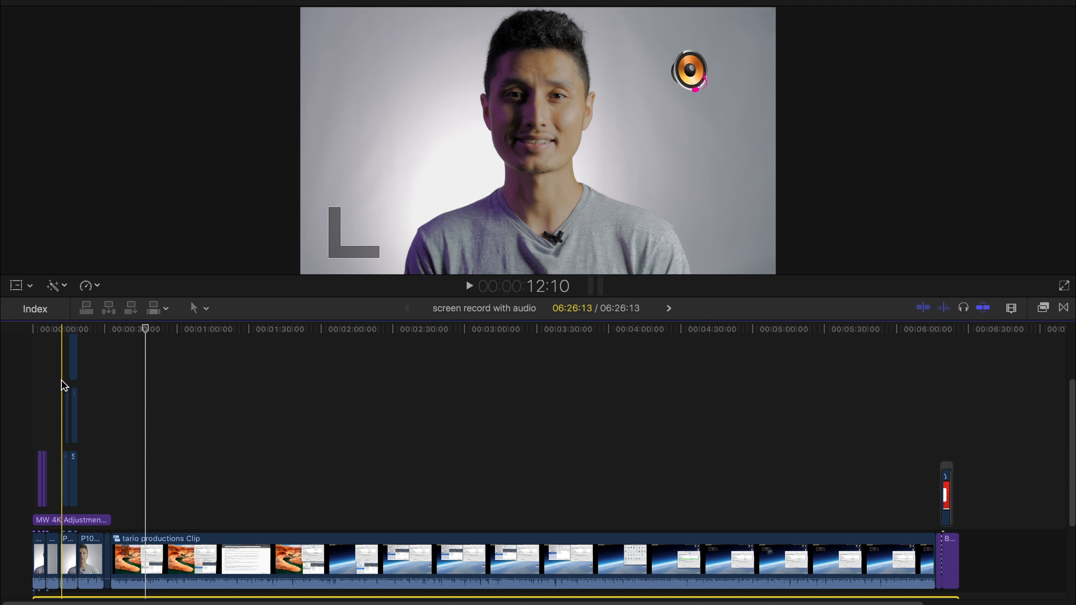
key(super+equal)
key(super+equal)
key(super+equal)
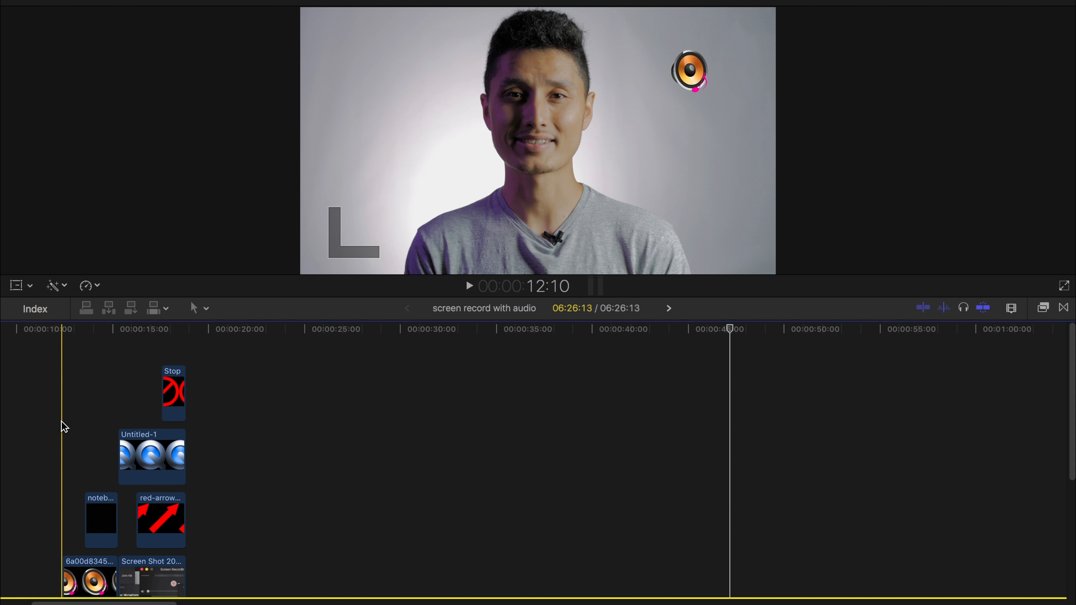
scroll(62, 420, down, 2)
scroll(71, 402, down, 2)
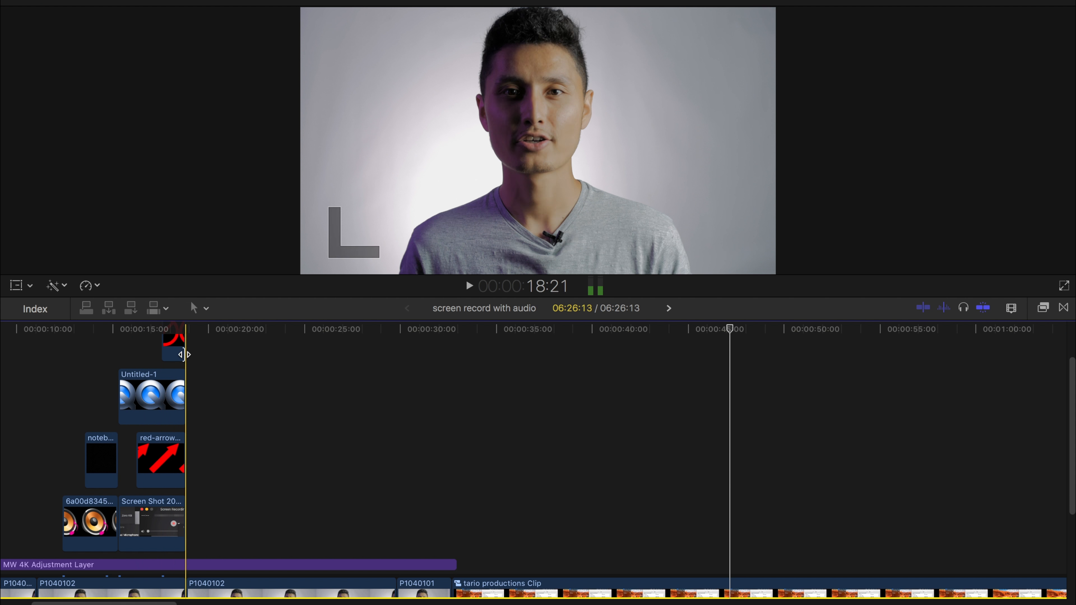
drag(187, 345, 50, 538)
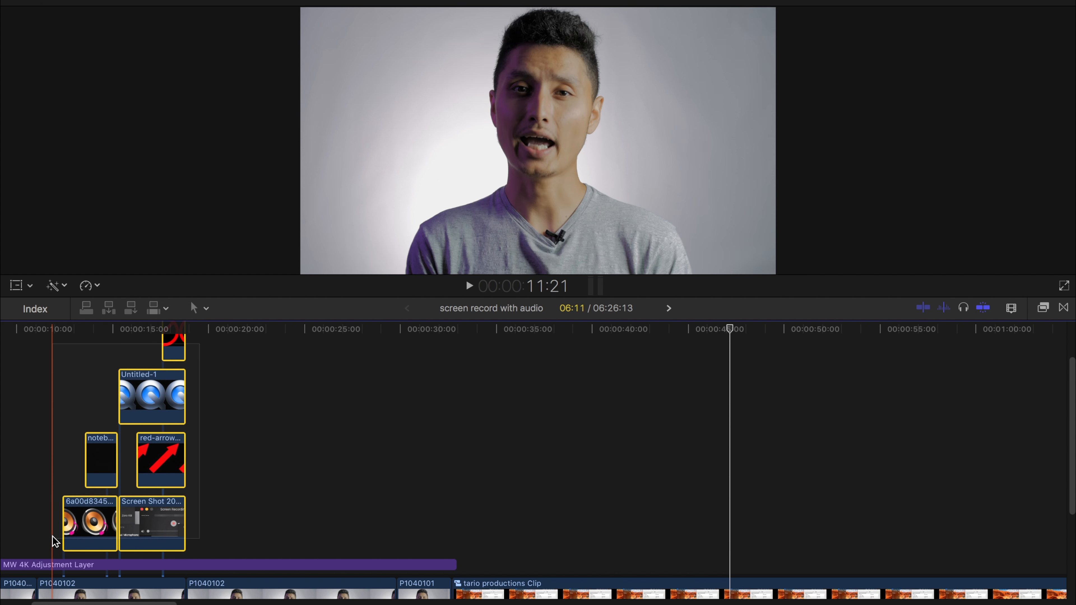
key(alt+g)
key(Return)
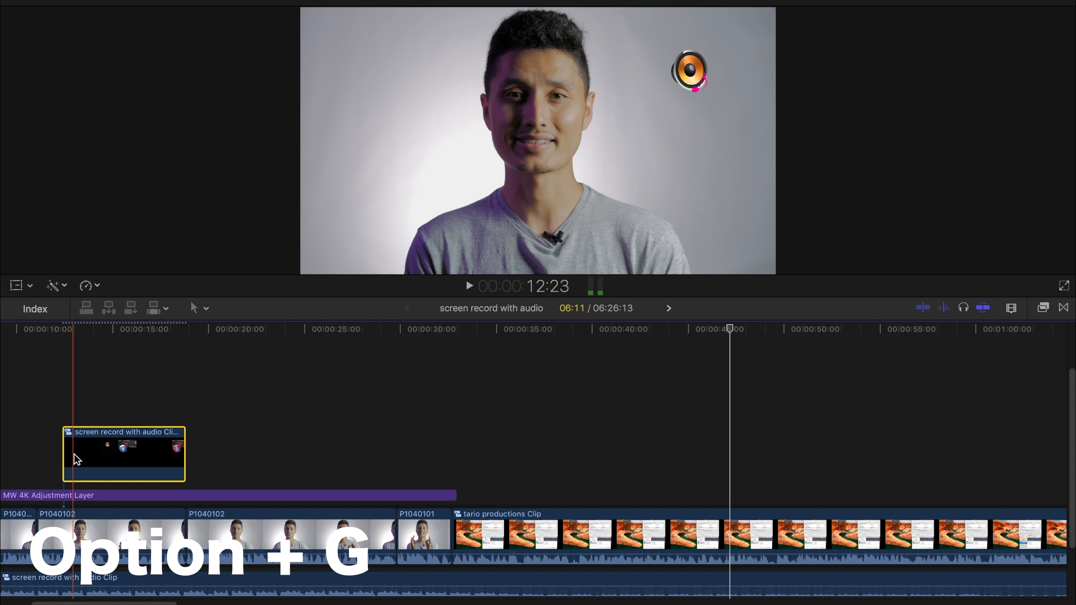
Open the graphics compound clip, examine its layers fitted to the timeline, and return to the main project timeline
scroll(103, 455, down, 4)
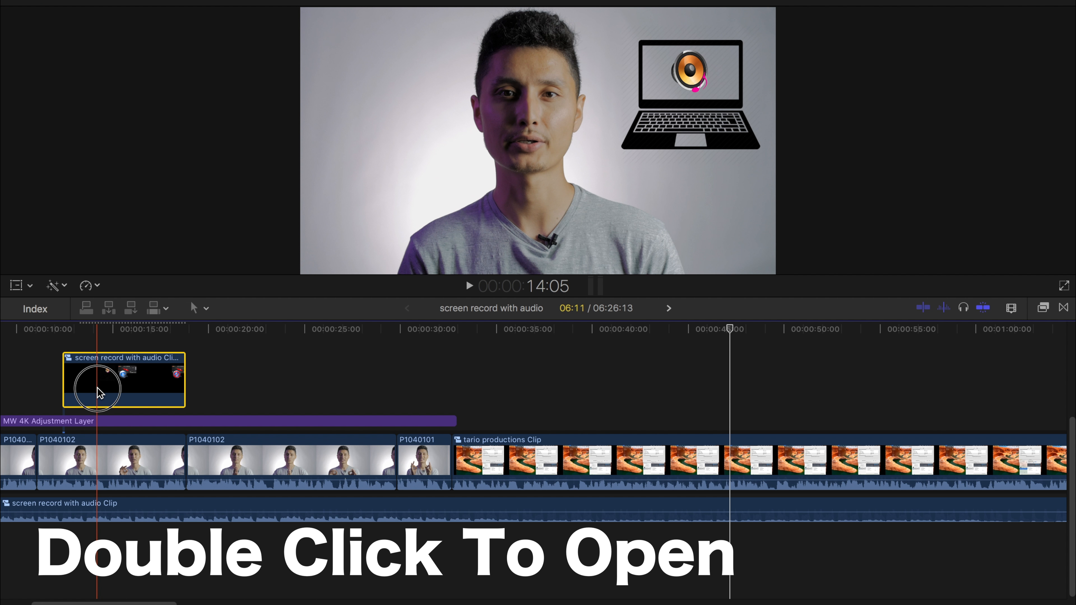
double_click(97, 387)
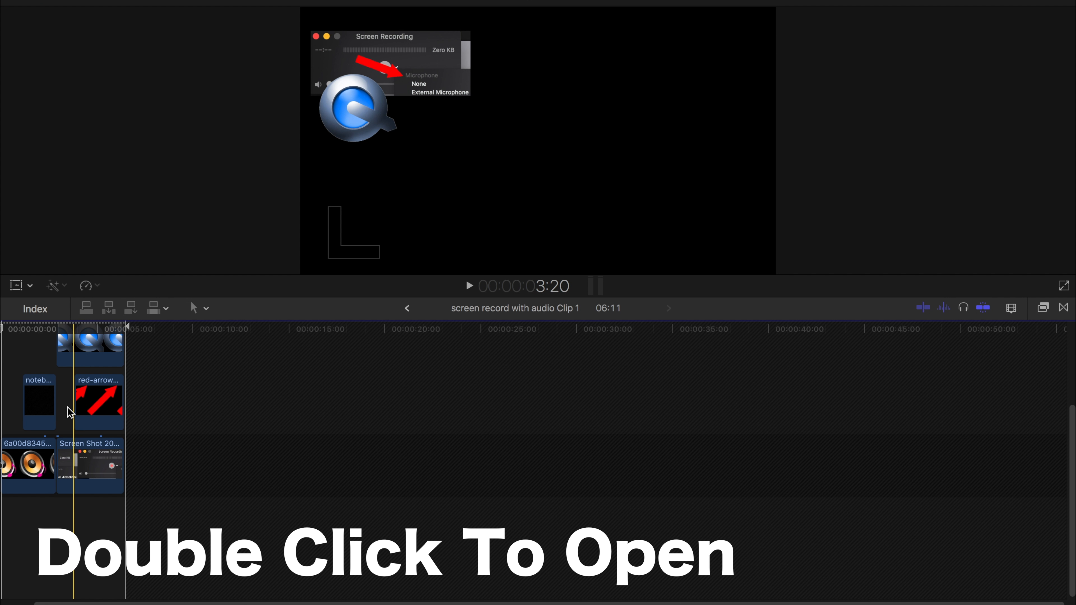
key(shift+z)
scroll(602, 413, up, 5)
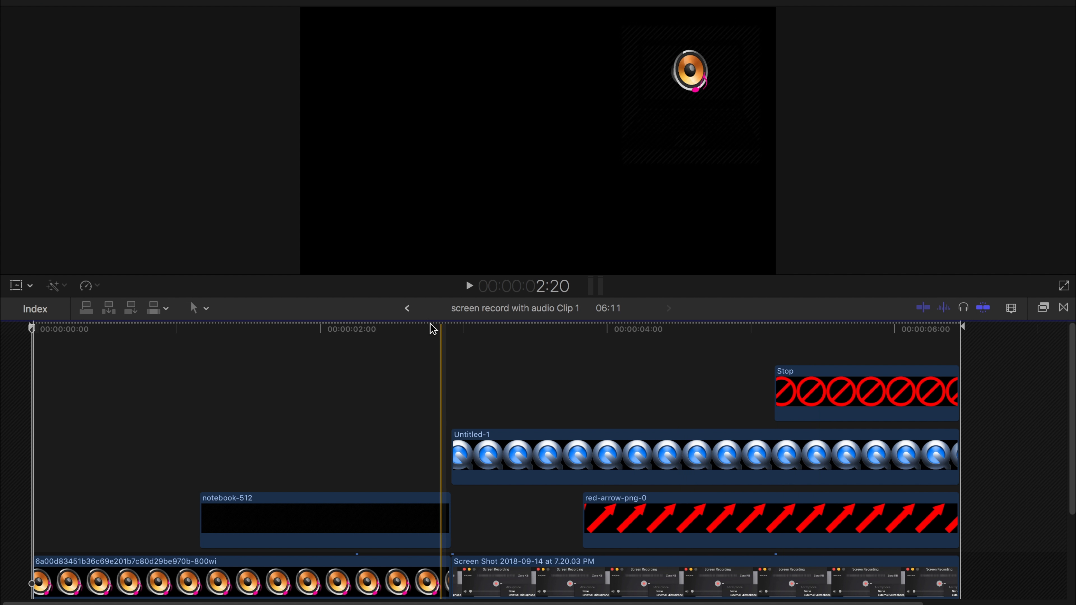
click(407, 309)
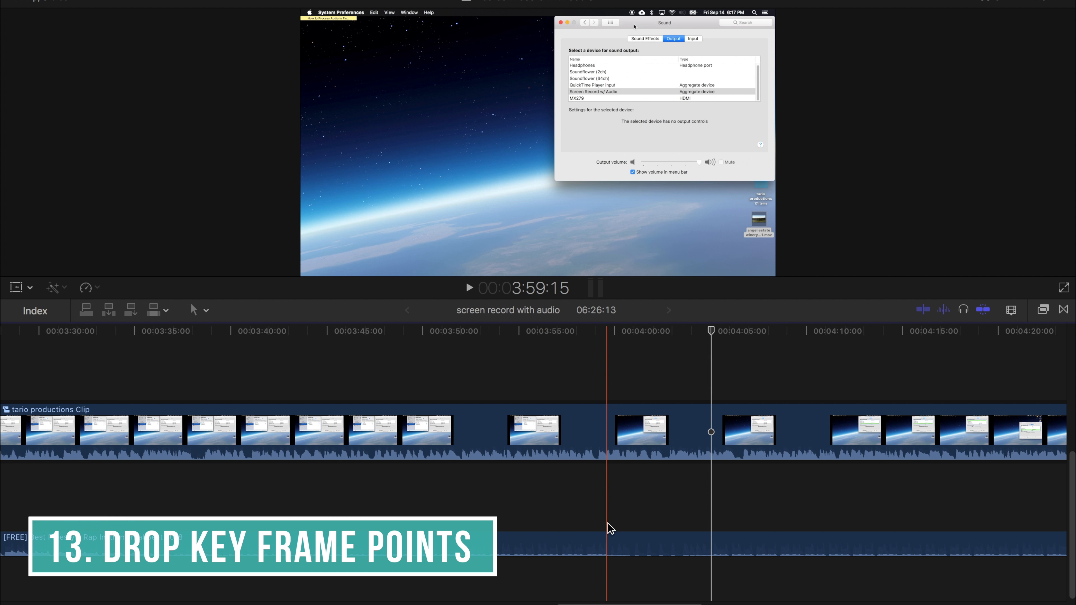
Add a volume keyframe to the lower Best Freestyle Rap music clip at about 00:03:36:14 and delete it
key(super+minus)
alt+click(386, 551)
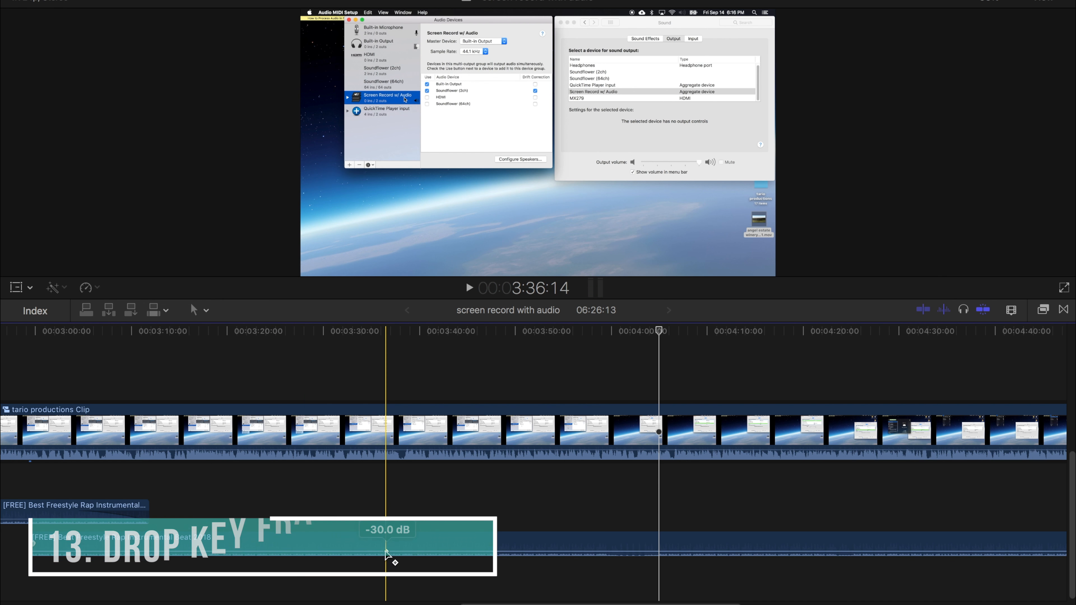
right_click(385, 552)
right_click(387, 551)
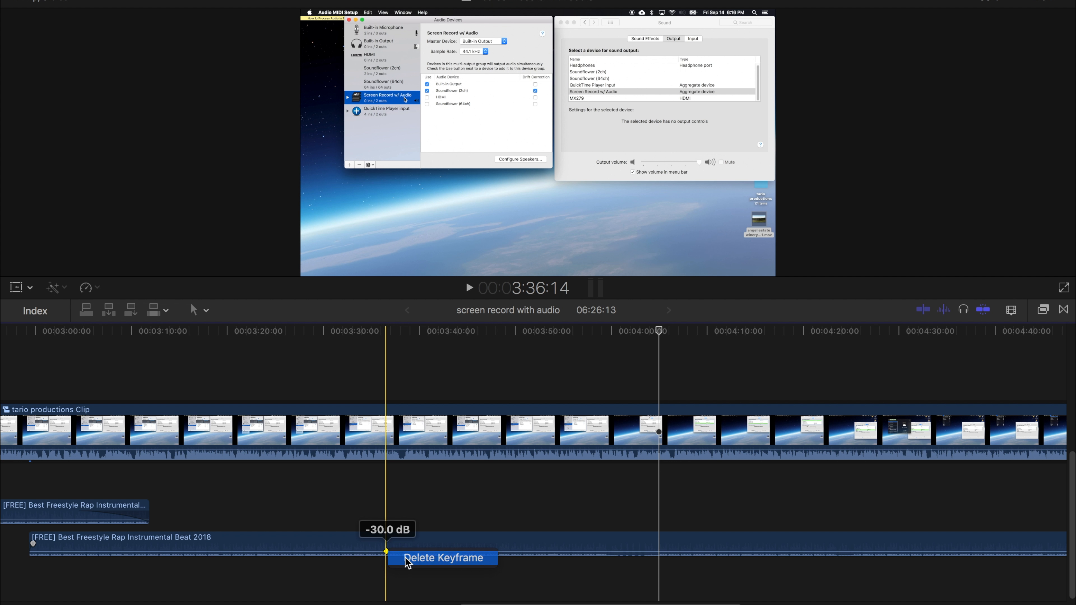
click(424, 558)
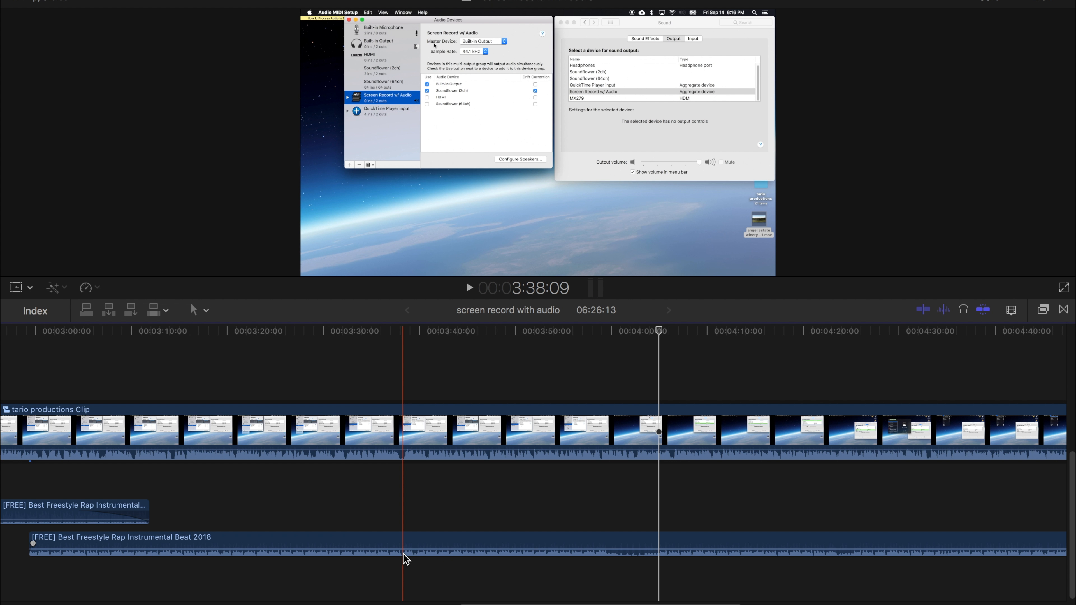
Add four volume keyframes along the lower music clip, starting at 00:03:15:18 and ending at about 00:03:39
key(c)
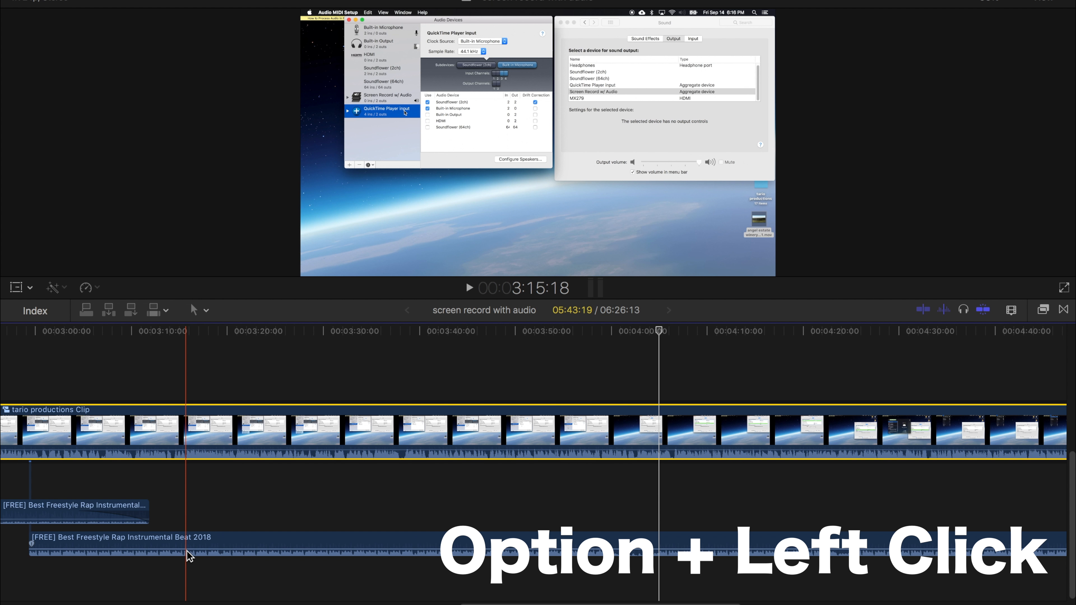
alt+click(187, 550)
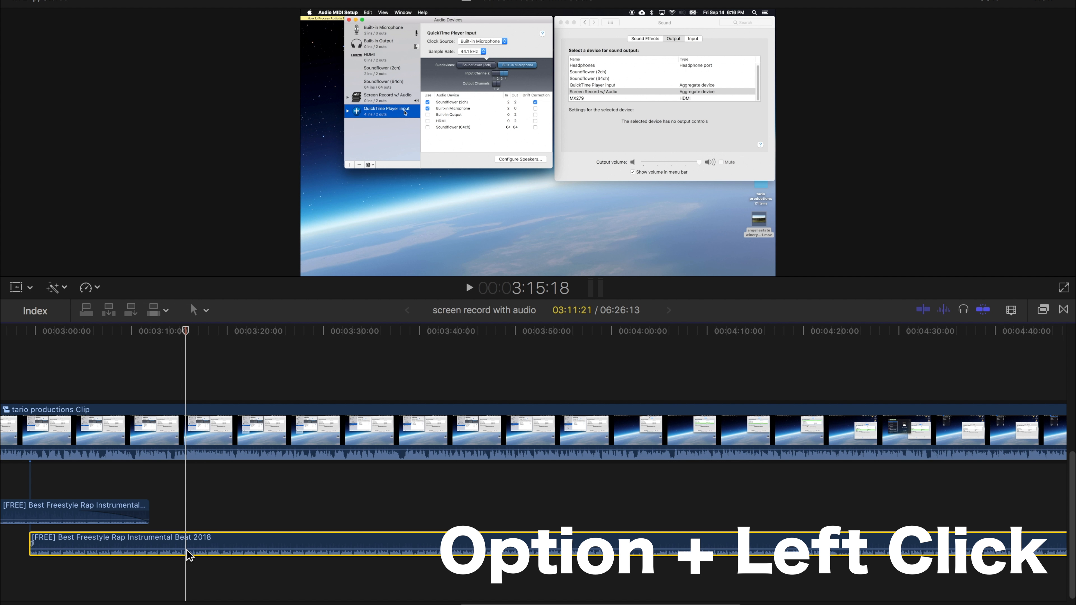
alt+click(224, 549)
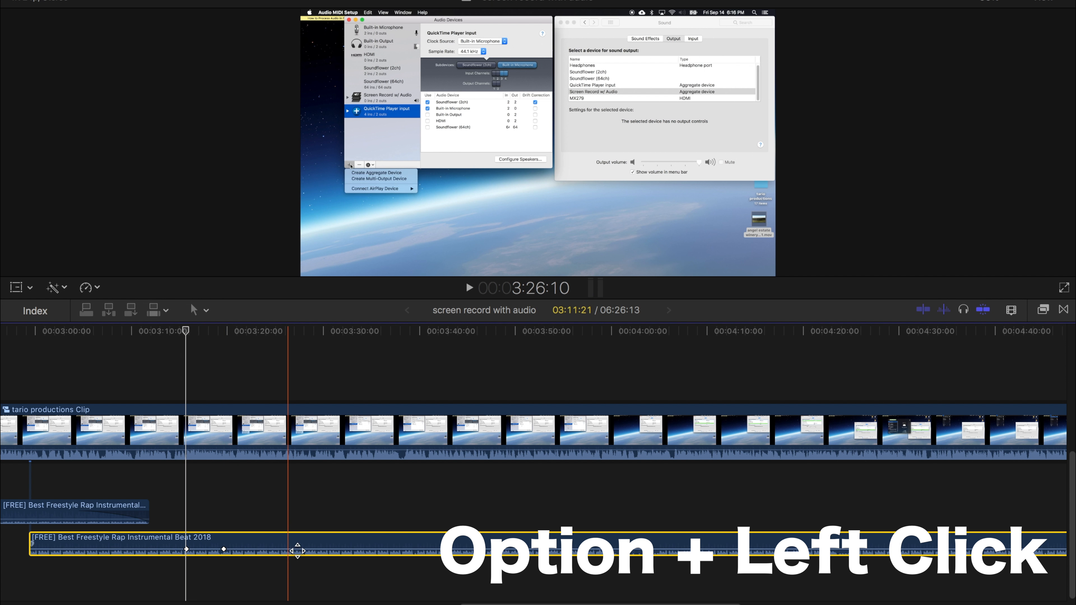
alt+click(301, 549)
alt+click(415, 549)
Move the first music keyframe earlier and down to about -34 dB, and shift the other three keyframes to later positions
drag(188, 550, 84, 550)
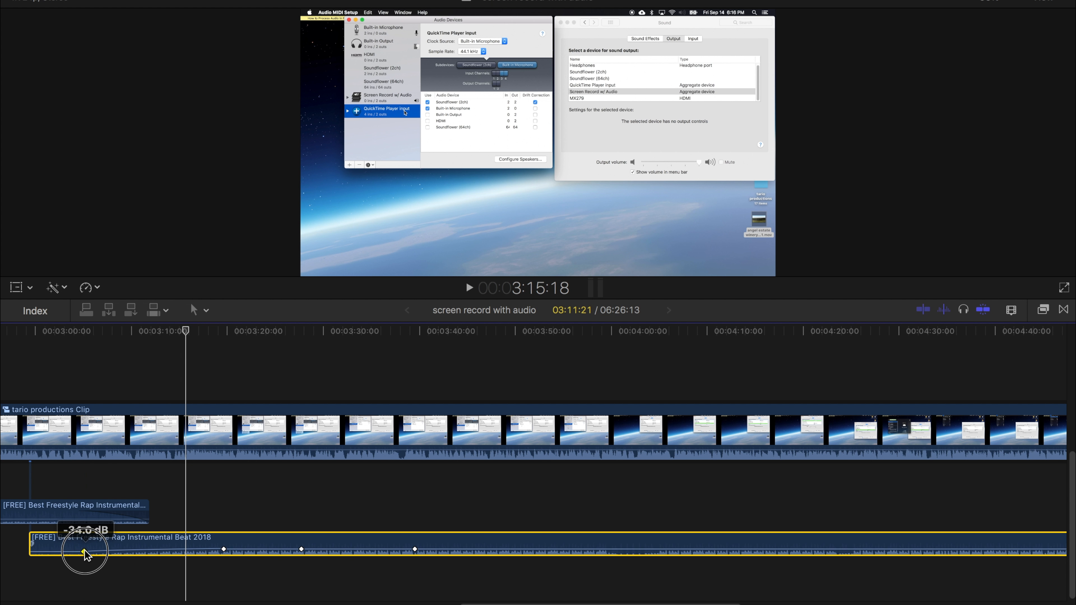
click(224, 549)
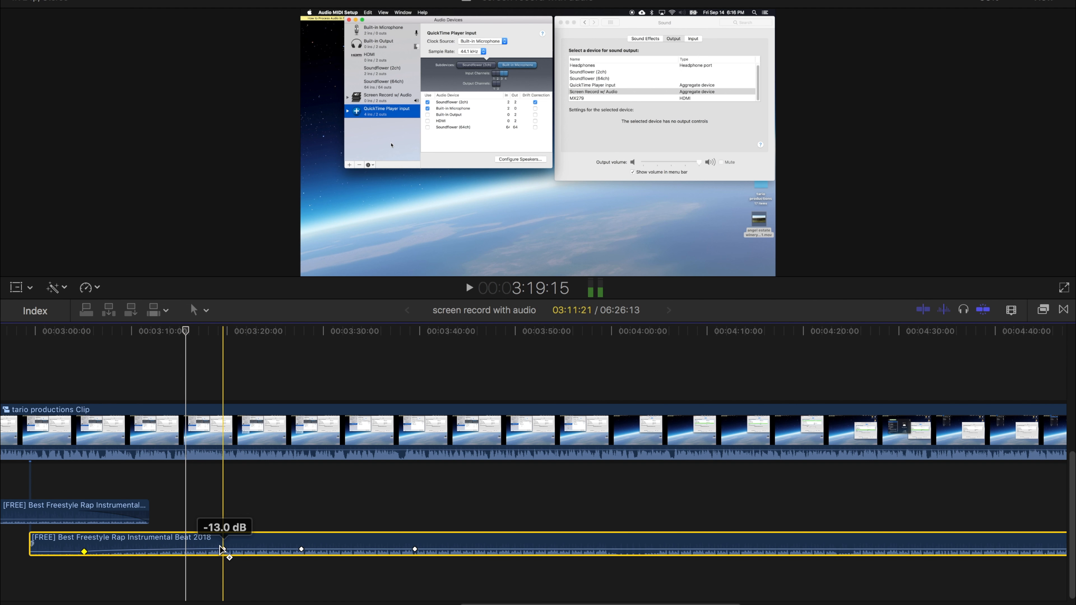
drag(226, 550, 230, 553)
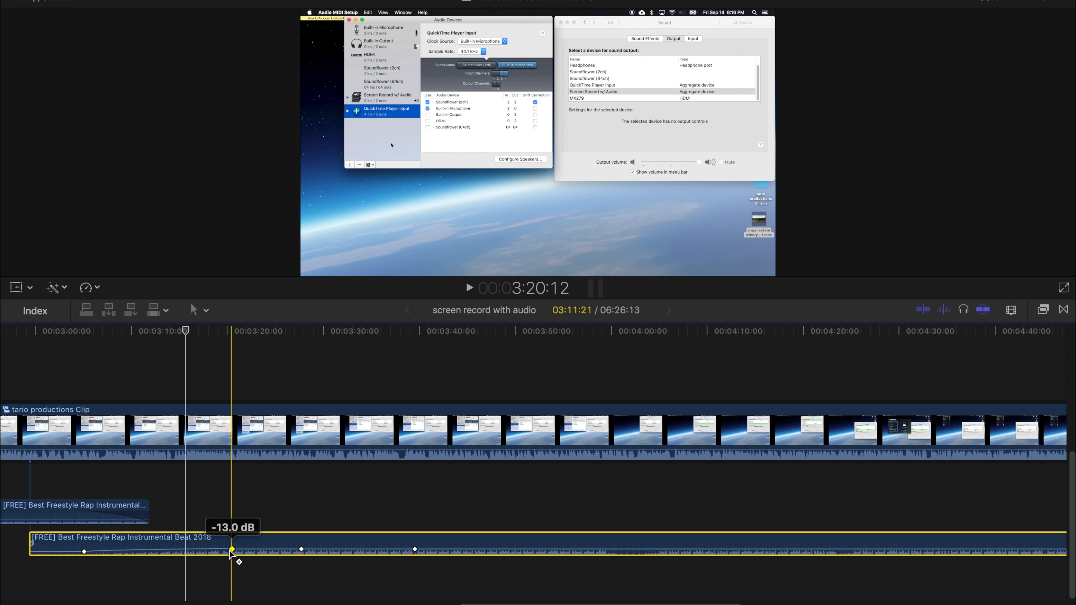
drag(301, 549, 381, 551)
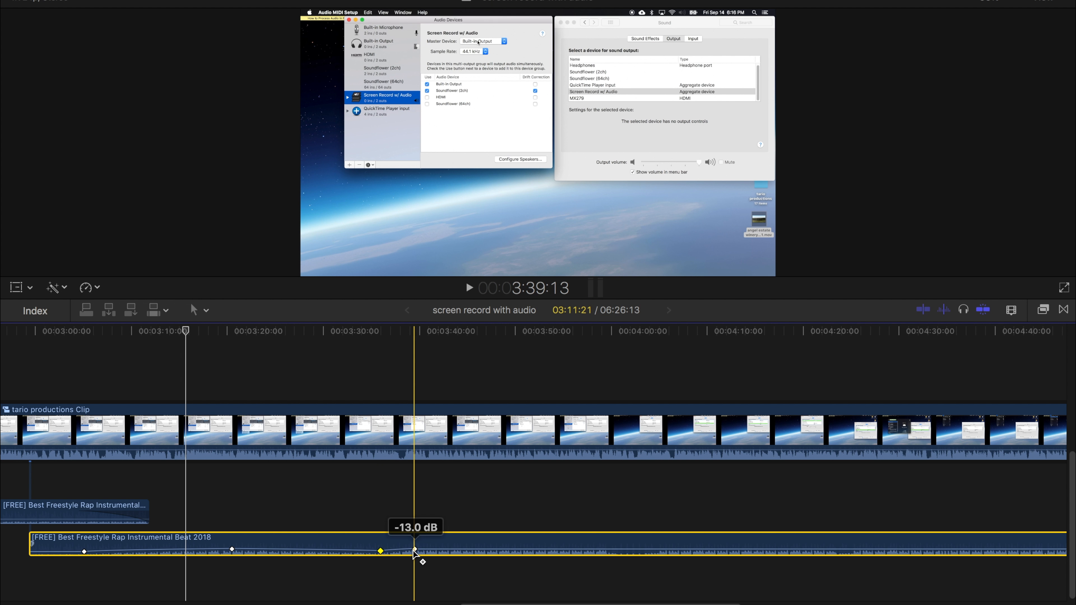
drag(413, 551, 602, 548)
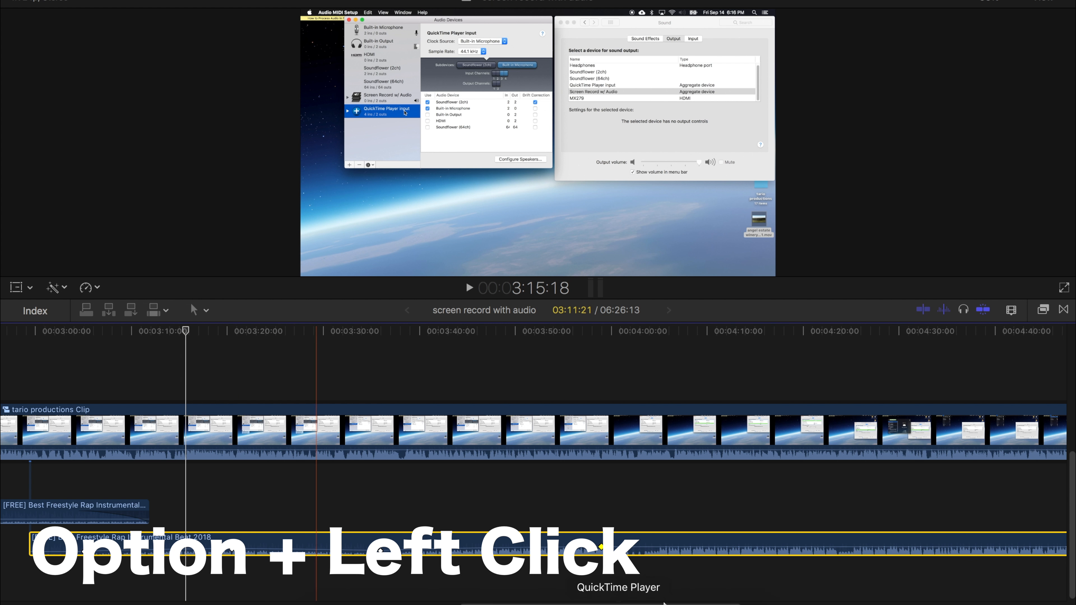
alt+click(680, 551)
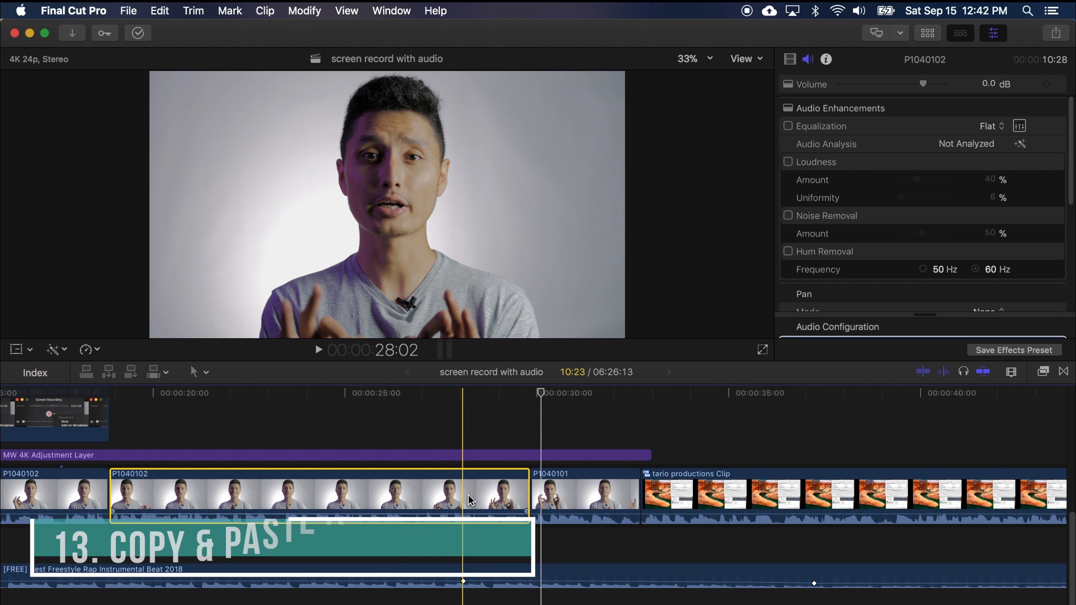
Compare the sound and the applied audio effects of the P1040102 clip with those of the following P1040101 clip
key(space)
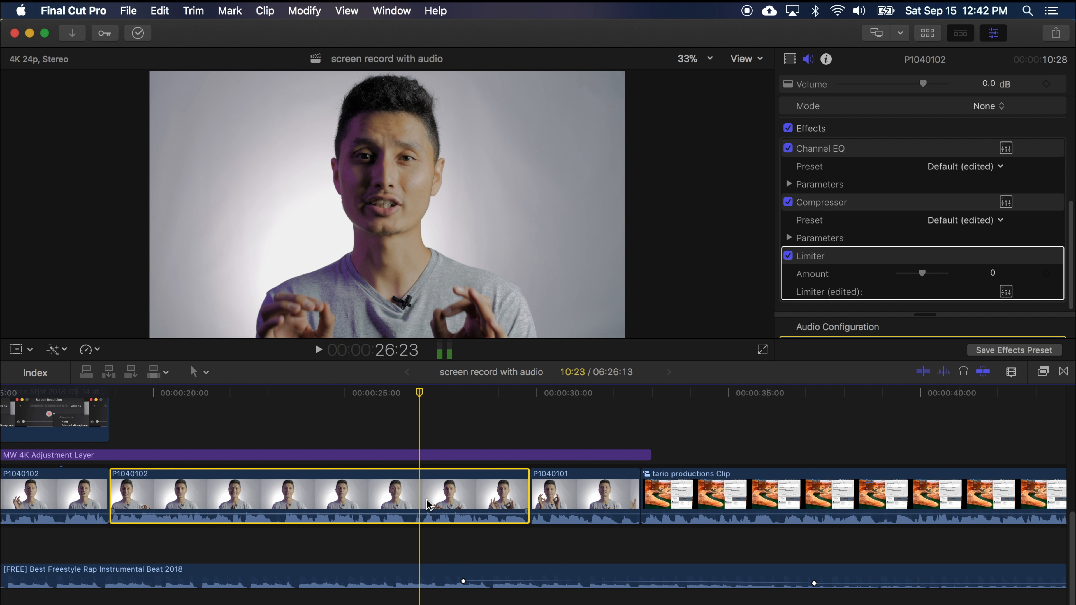
click(580, 500)
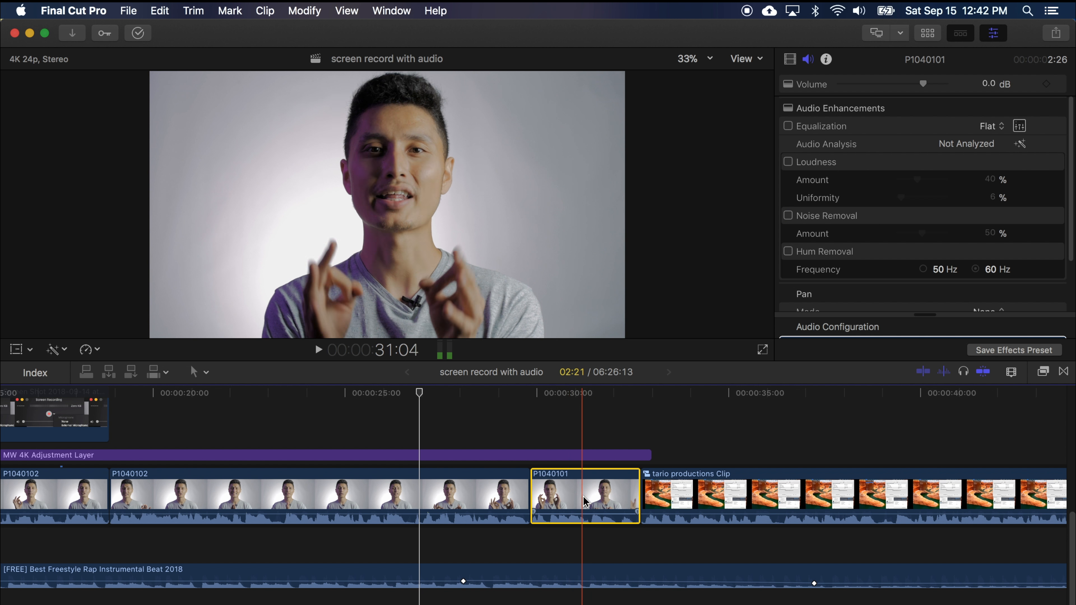
scroll(856, 229, down, 3)
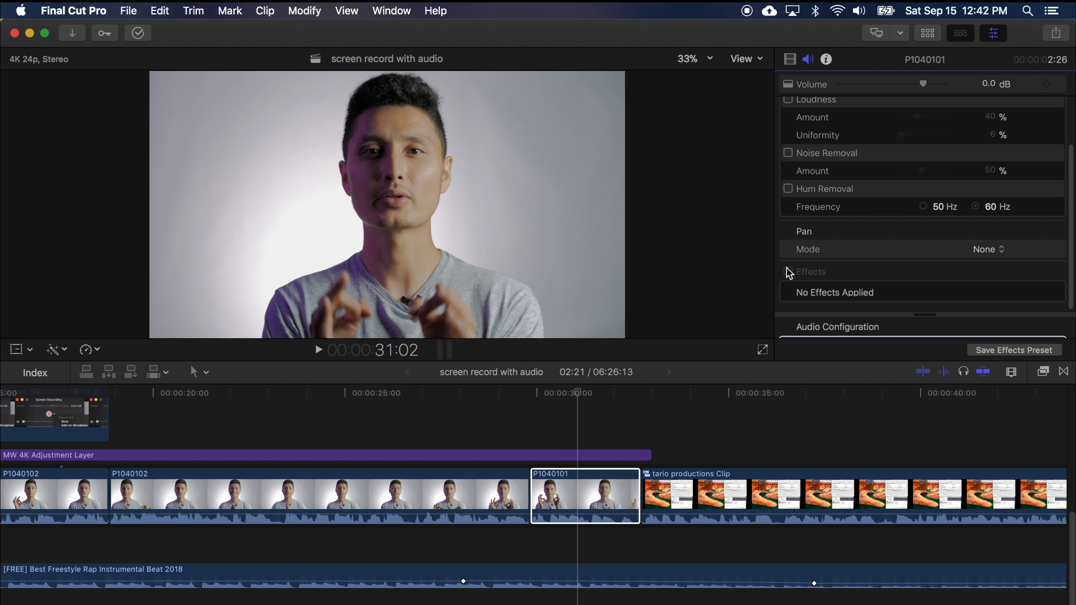
key(slash)
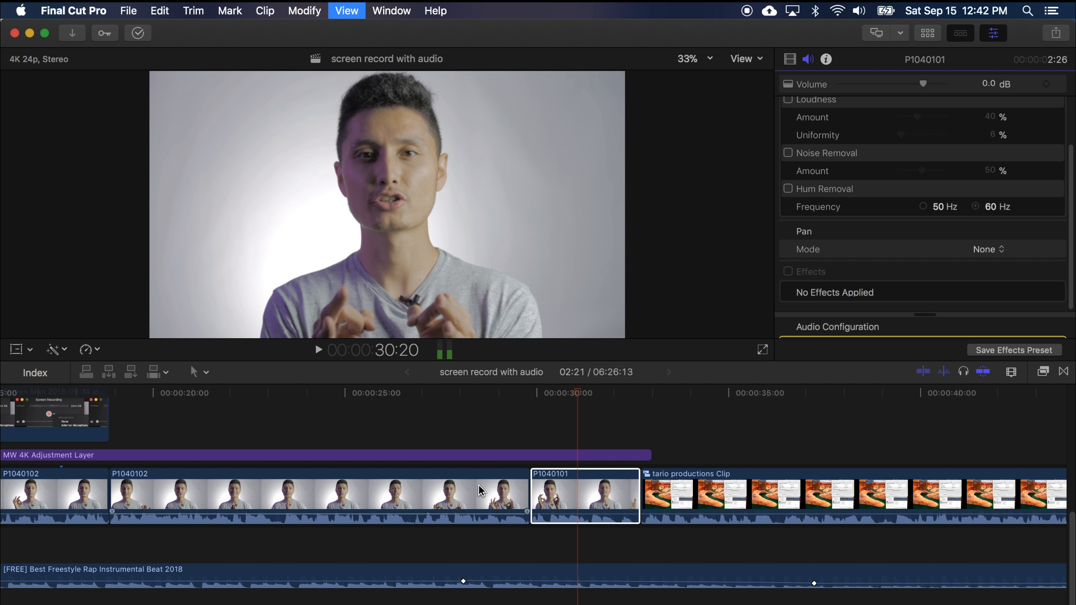
key(space)
Copy the effects of the P1040102 clip and paste all of them onto the following P1040101 clip
click(454, 493)
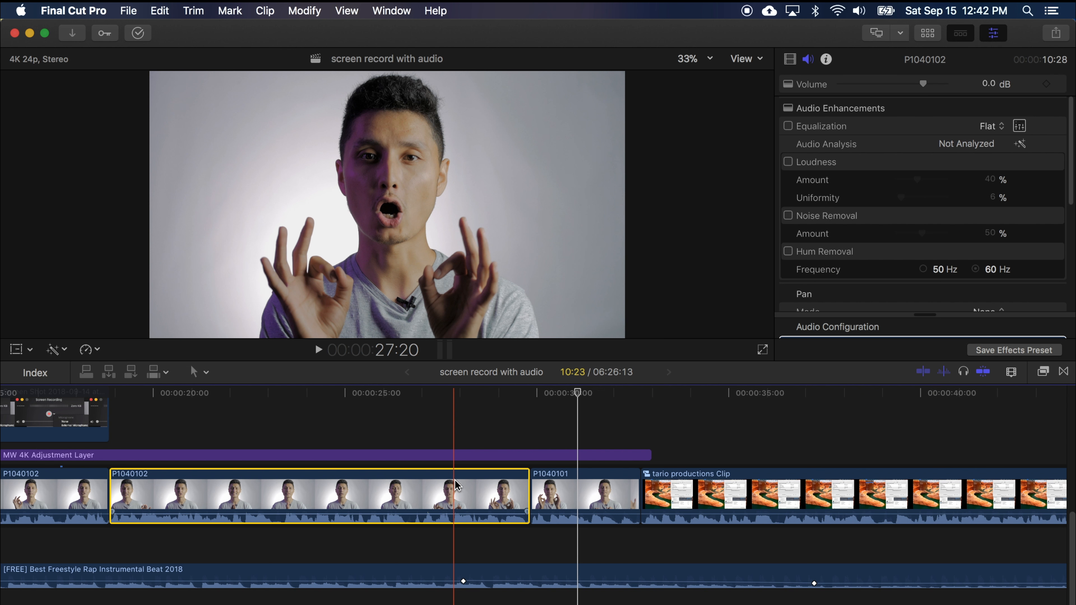
key(alt+super+c)
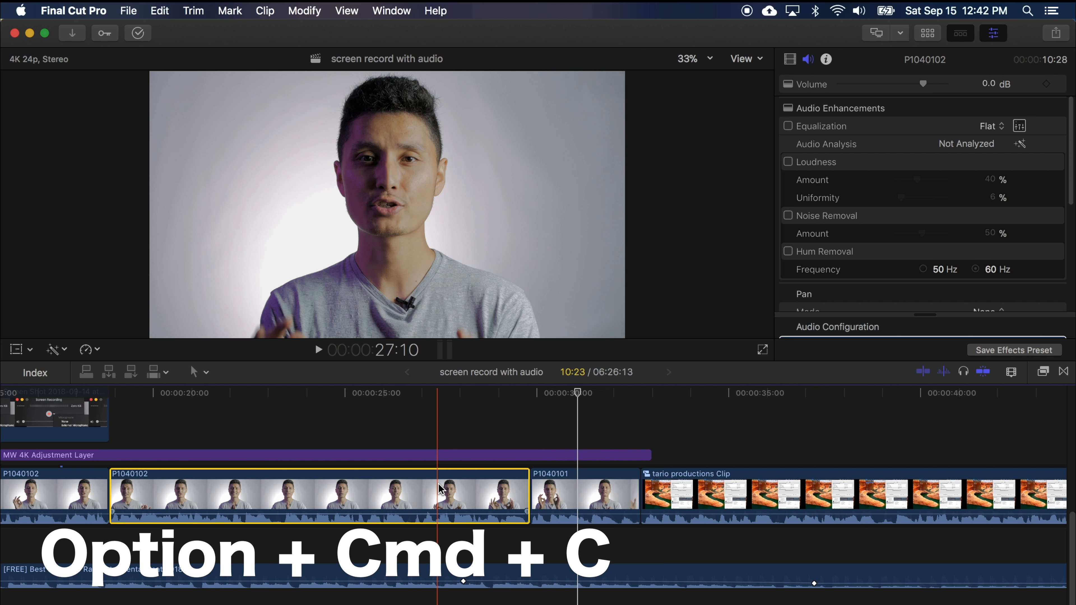
click(446, 487)
click(789, 59)
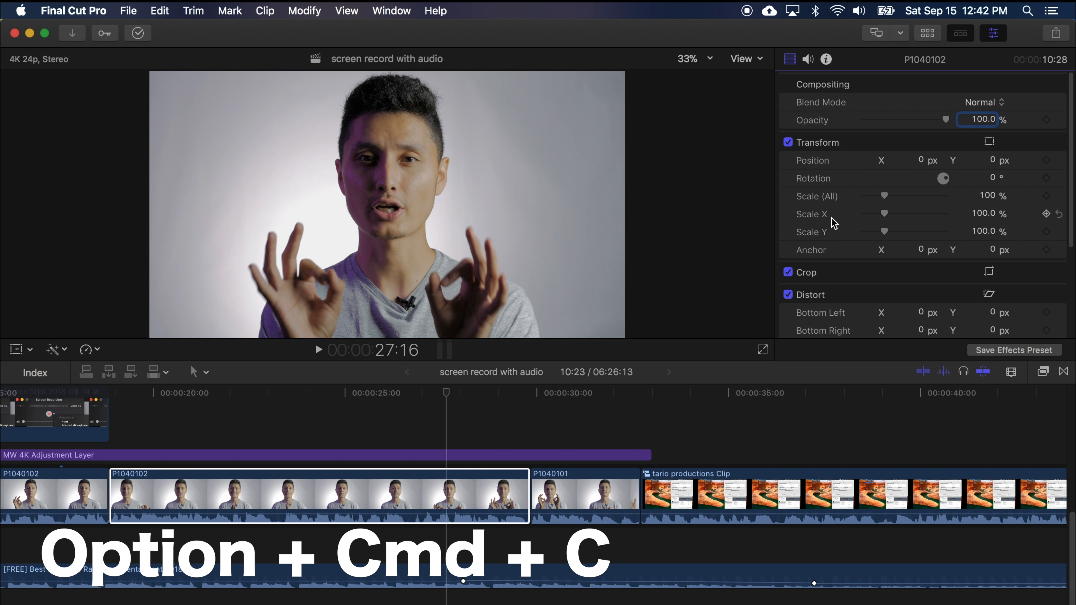
click(446, 481)
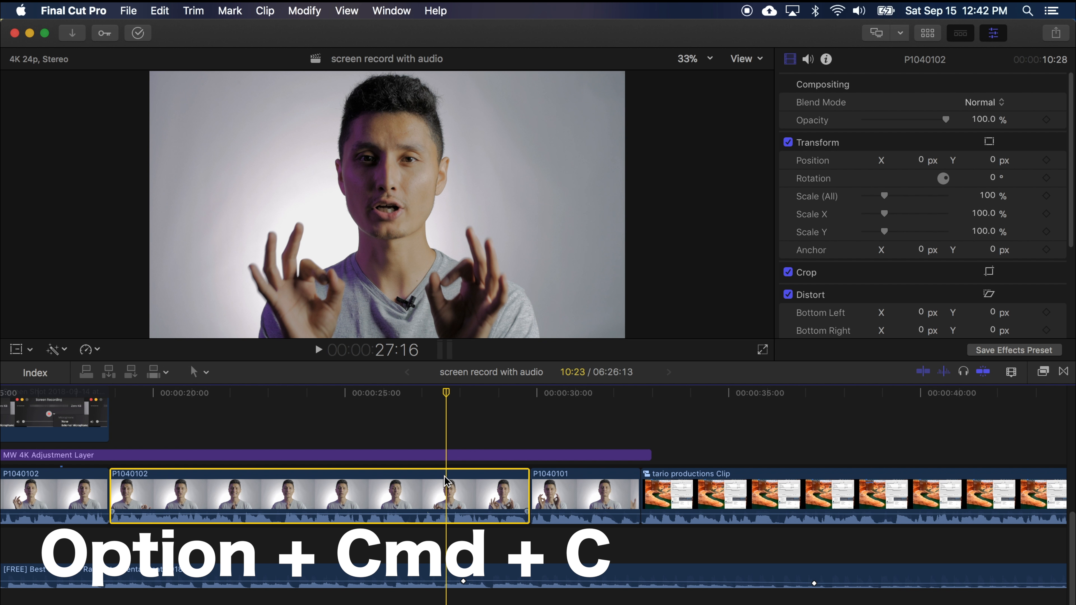
click(572, 502)
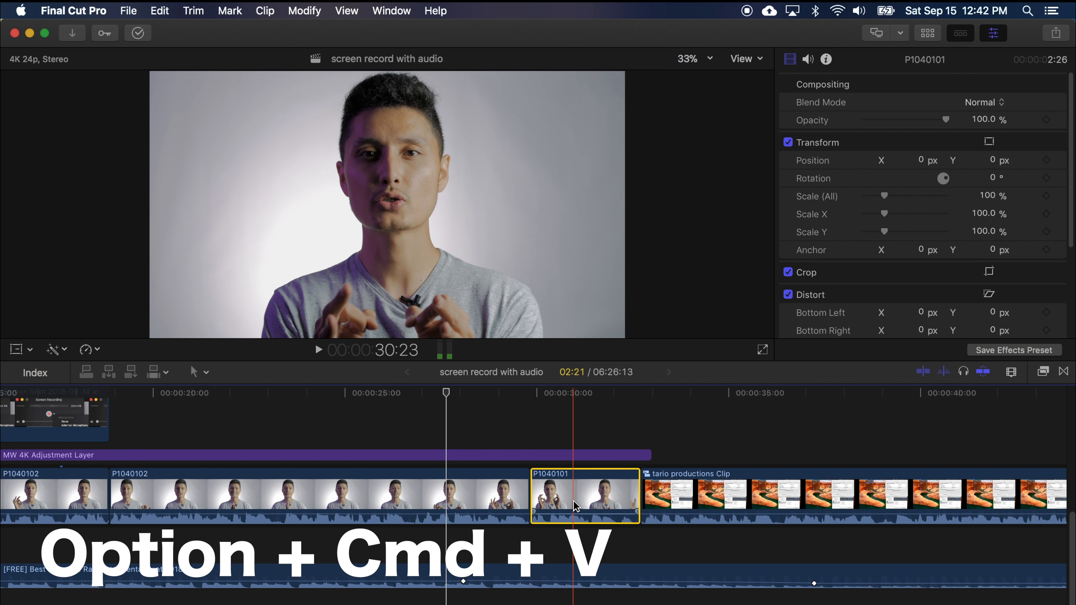
key(alt+super+v)
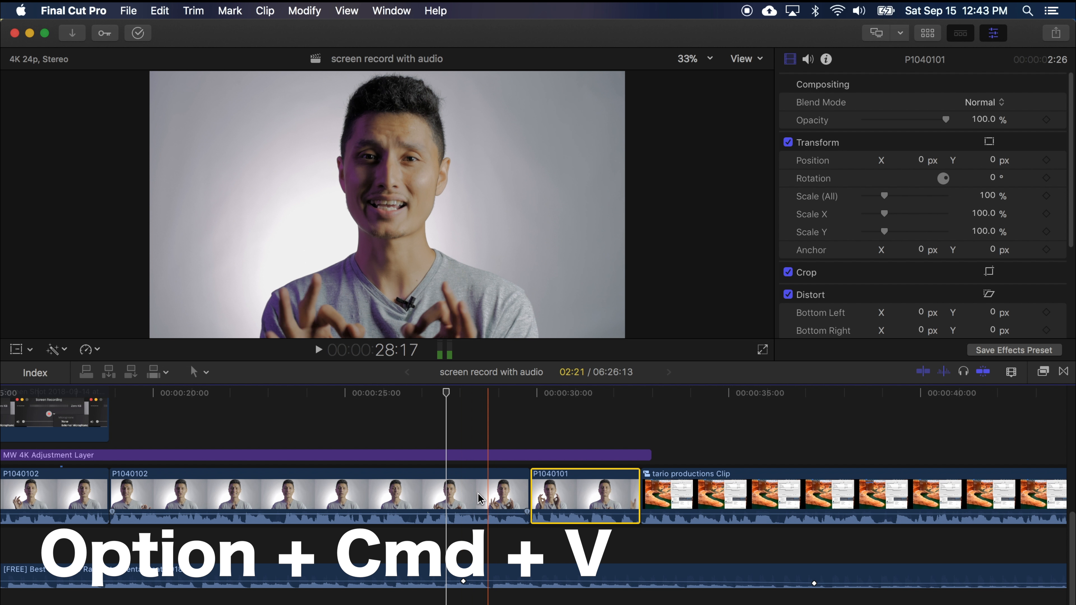
Remove the Compressor and Limiter audio effects from the P1040101 clip, leaving only its Channel EQ
click(451, 489)
click(571, 502)
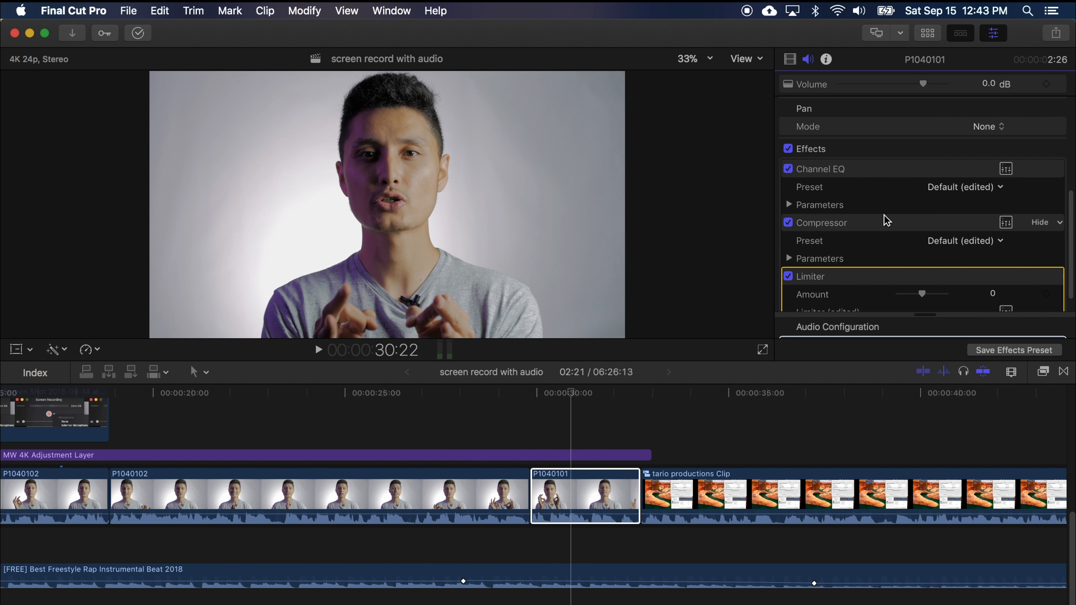
scroll(886, 219, down, 1)
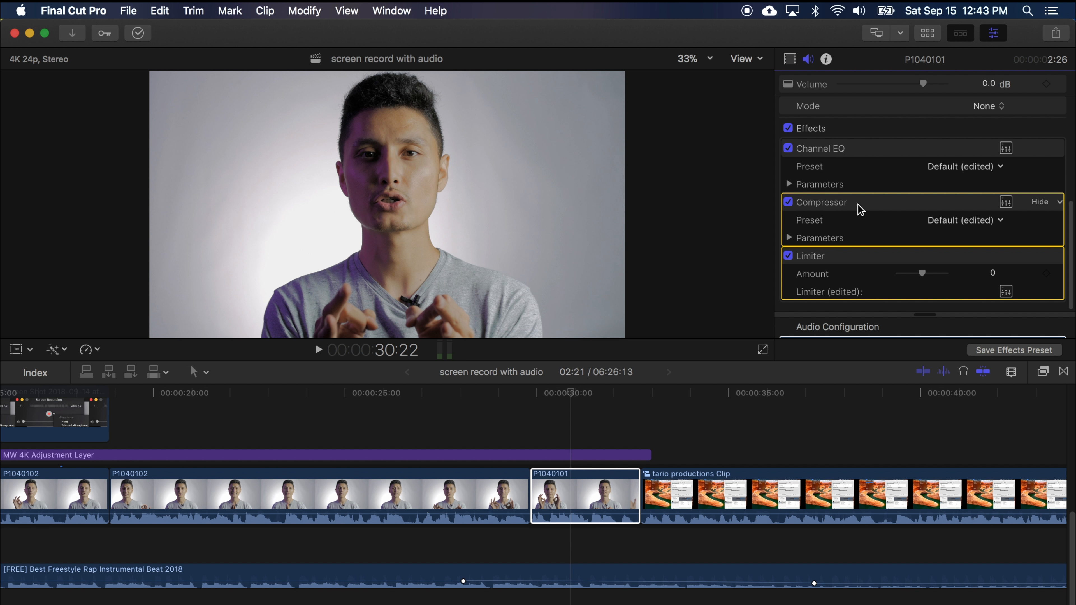
scroll(807, 276, up, 5)
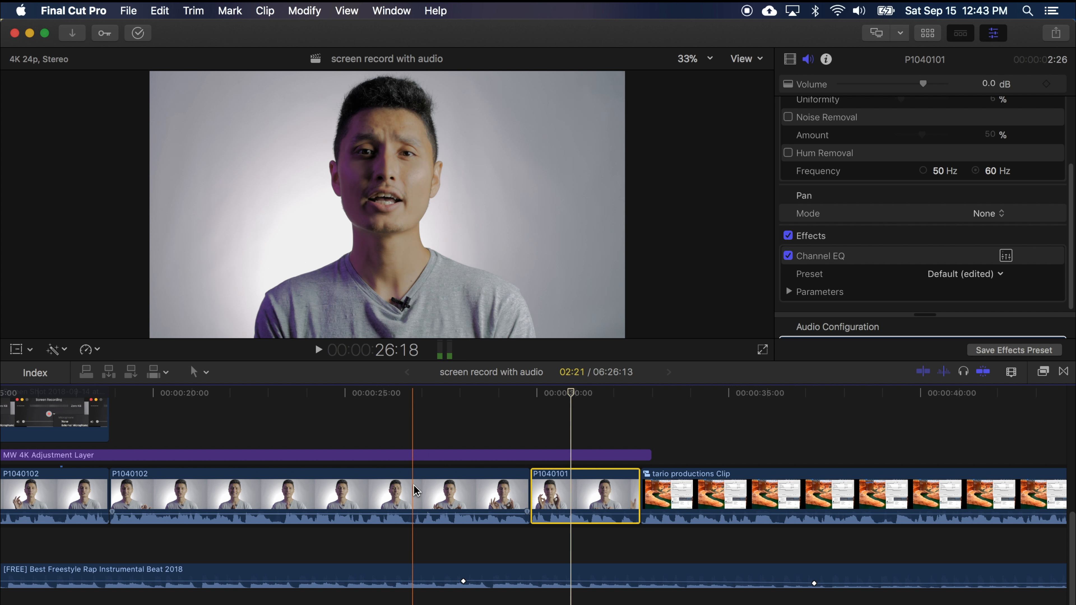
Copy the attributes of P1040102 and paste only Compressor and Limiter onto P1040101, with keyframe timing Stretch to Fit
click(424, 485)
key(space)
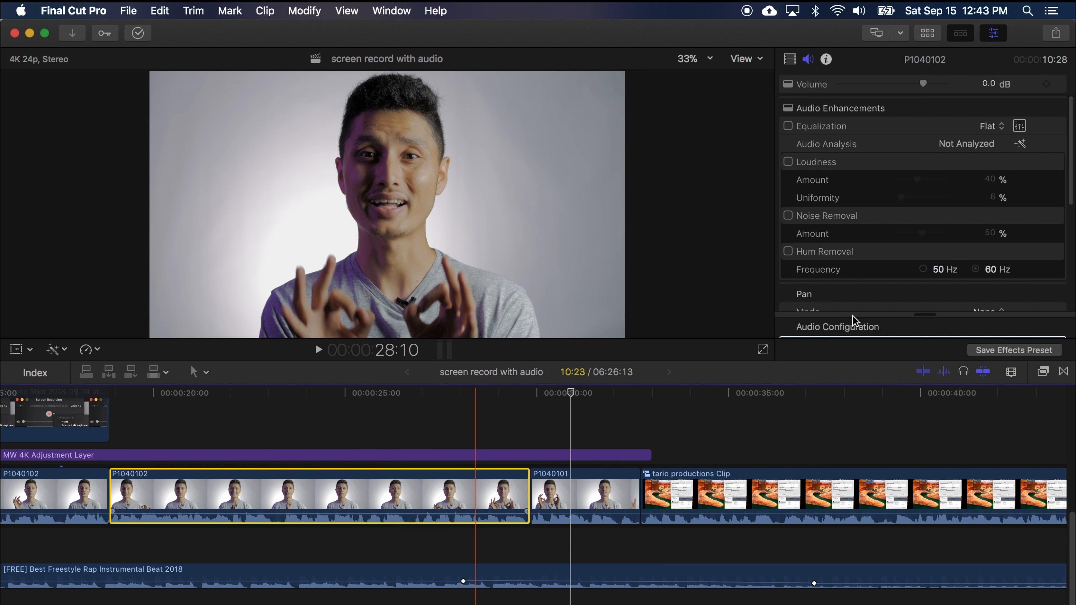
scroll(921, 178, down, 8)
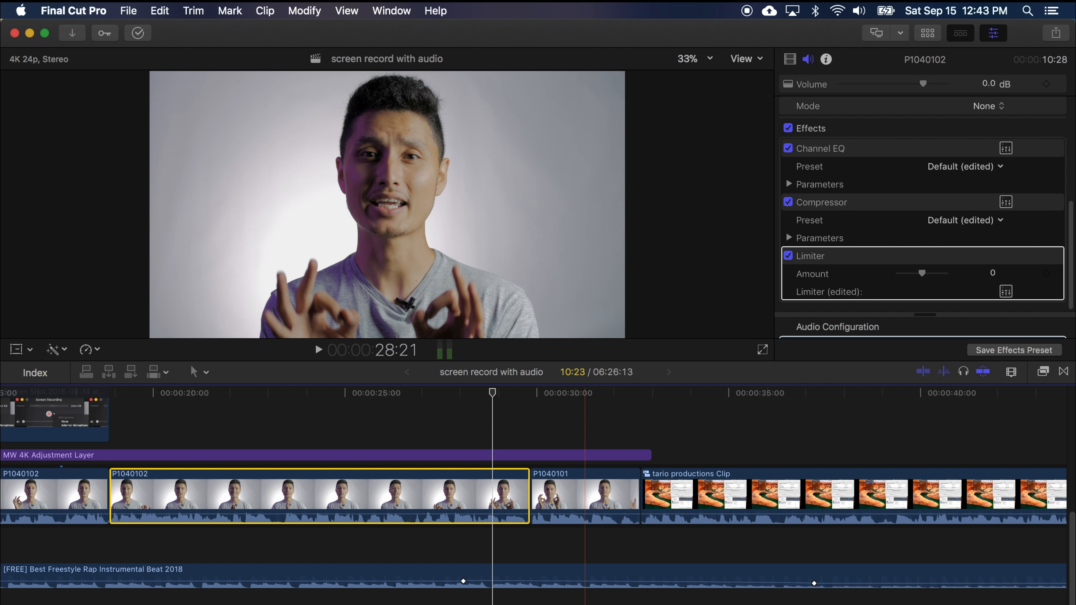
click(595, 498)
click(440, 492)
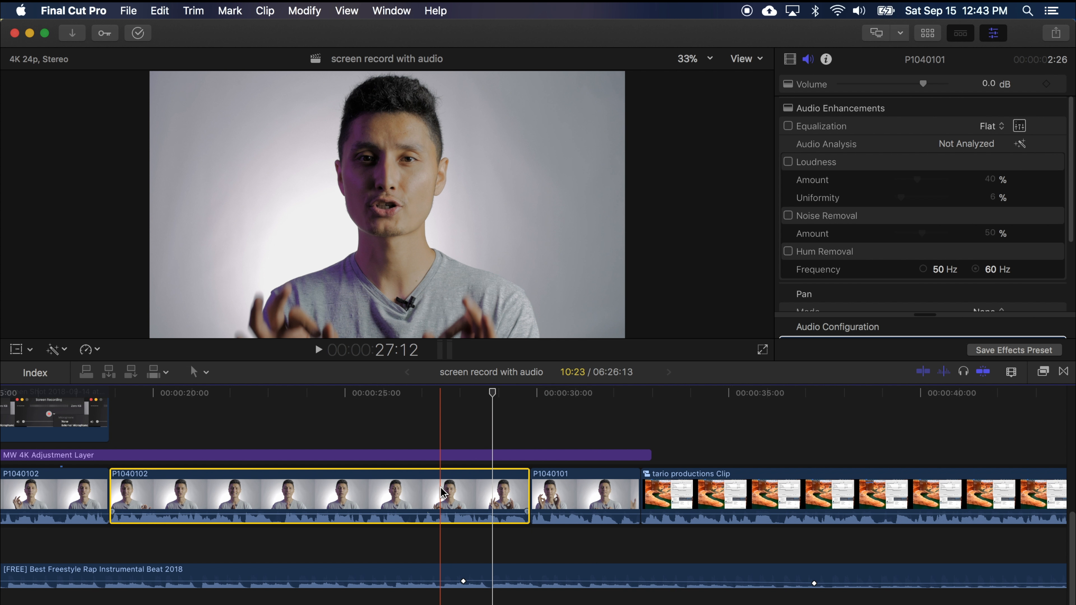
key(alt+super+c)
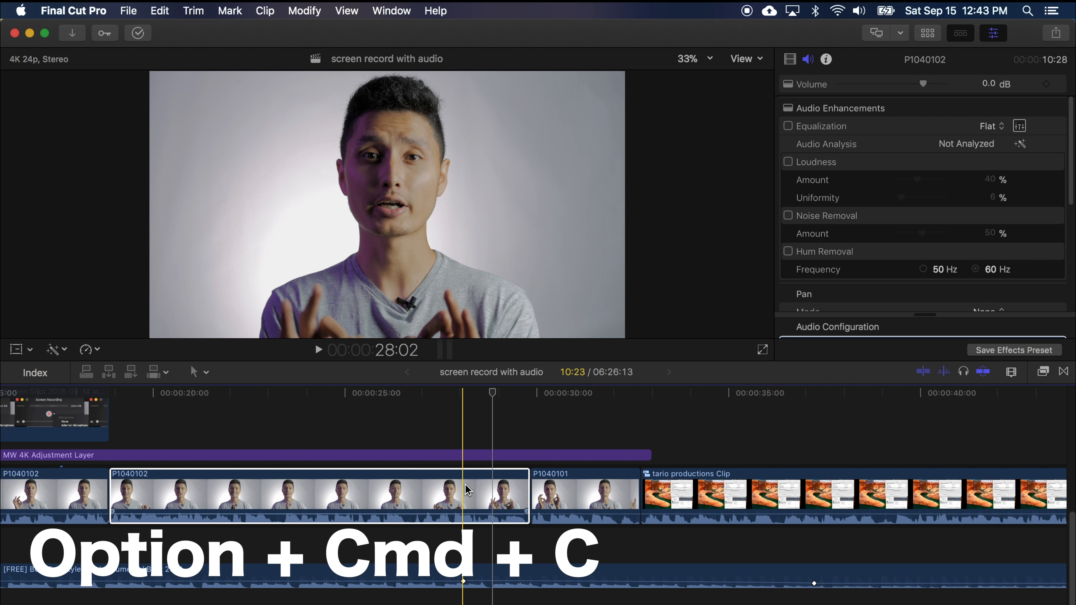
click(568, 493)
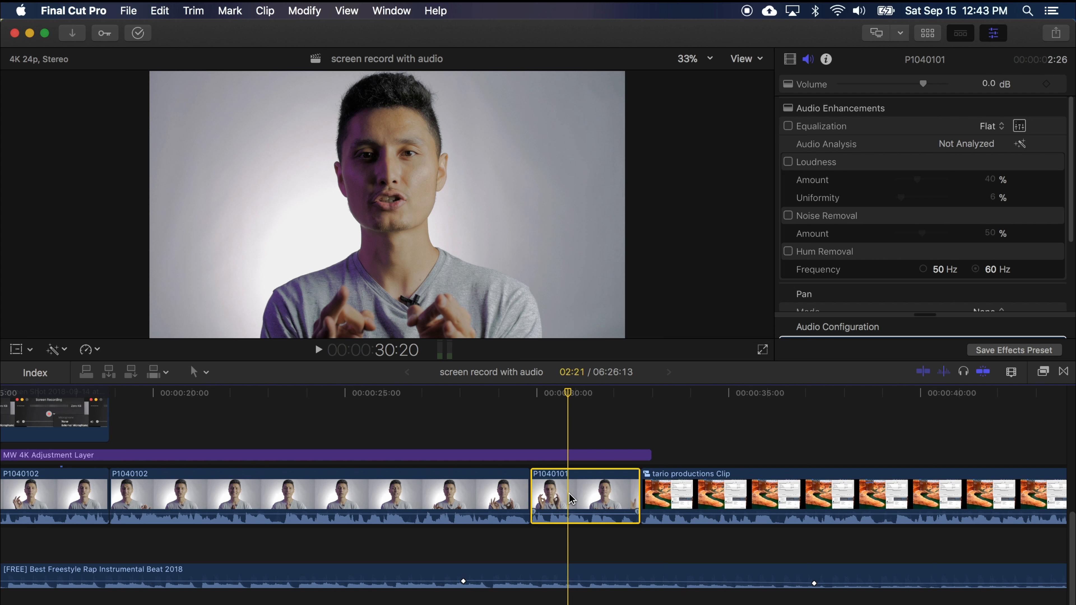
key(shift+super+v)
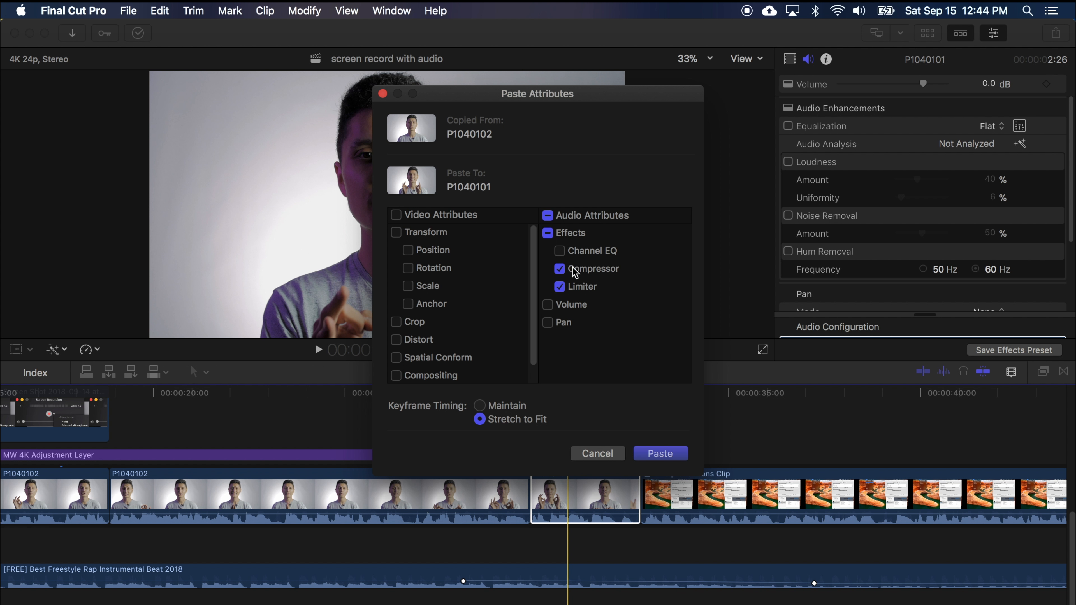
click(655, 453)
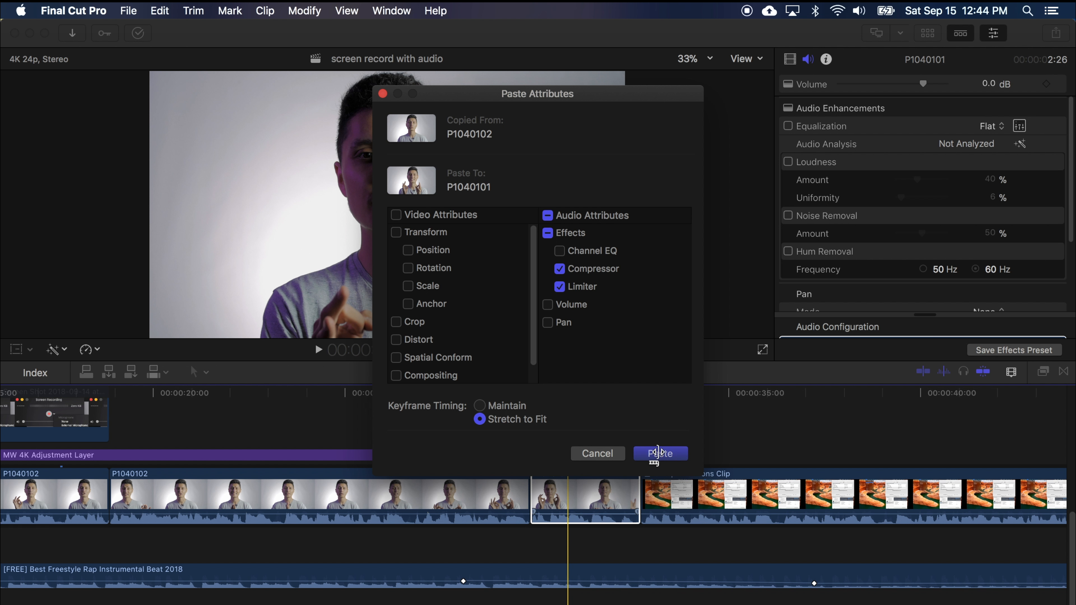
Check the Channel EQ, Compressor and Limiter effects on the P1040101 clip against the preceding P1040102 clip
click(807, 153)
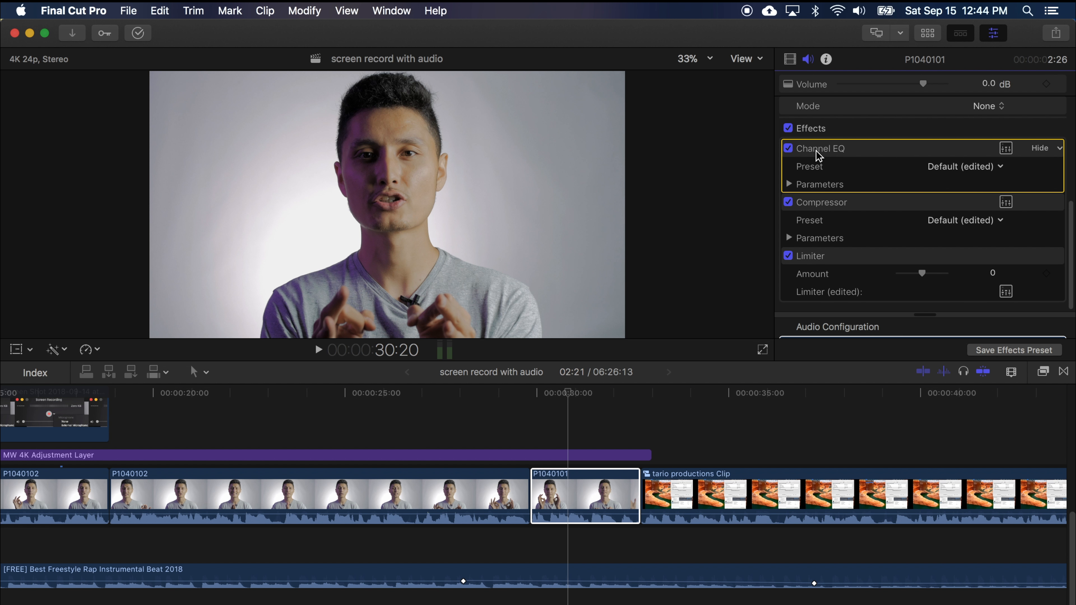
click(815, 202)
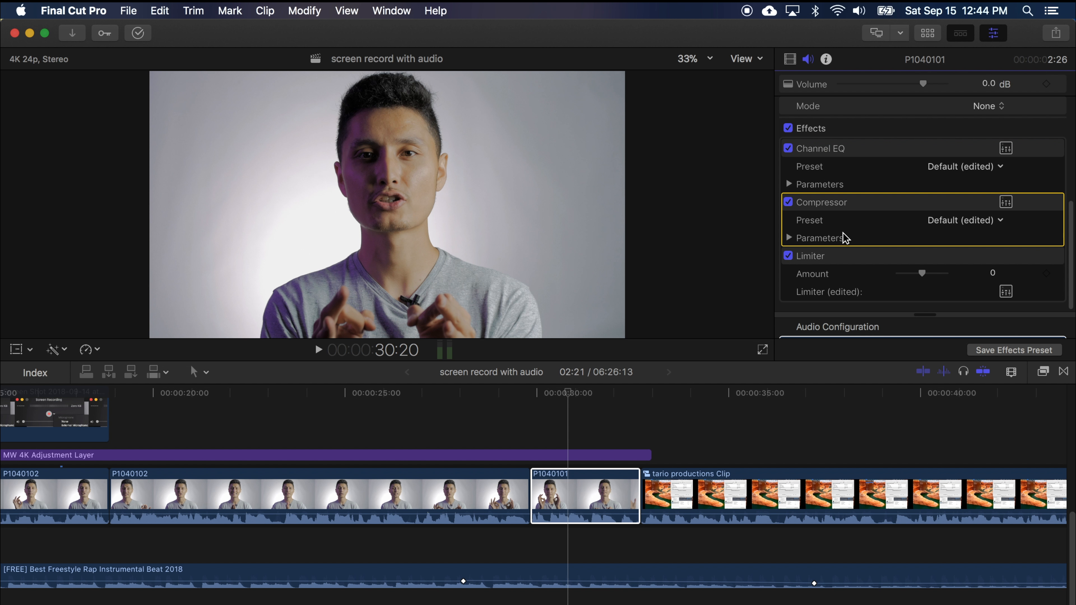
shift+click(810, 259)
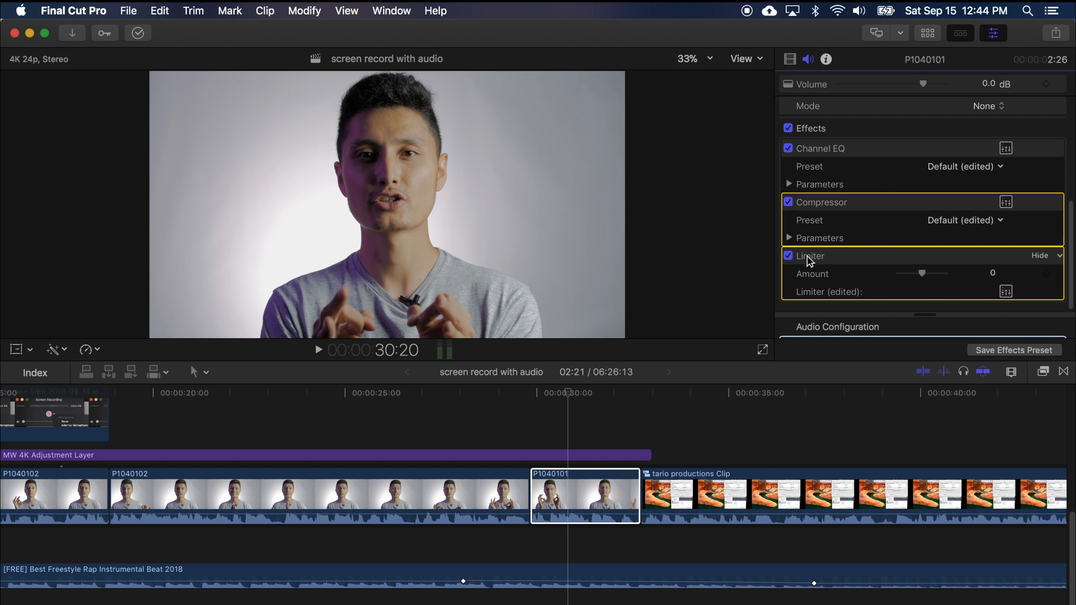
click(487, 495)
click(551, 495)
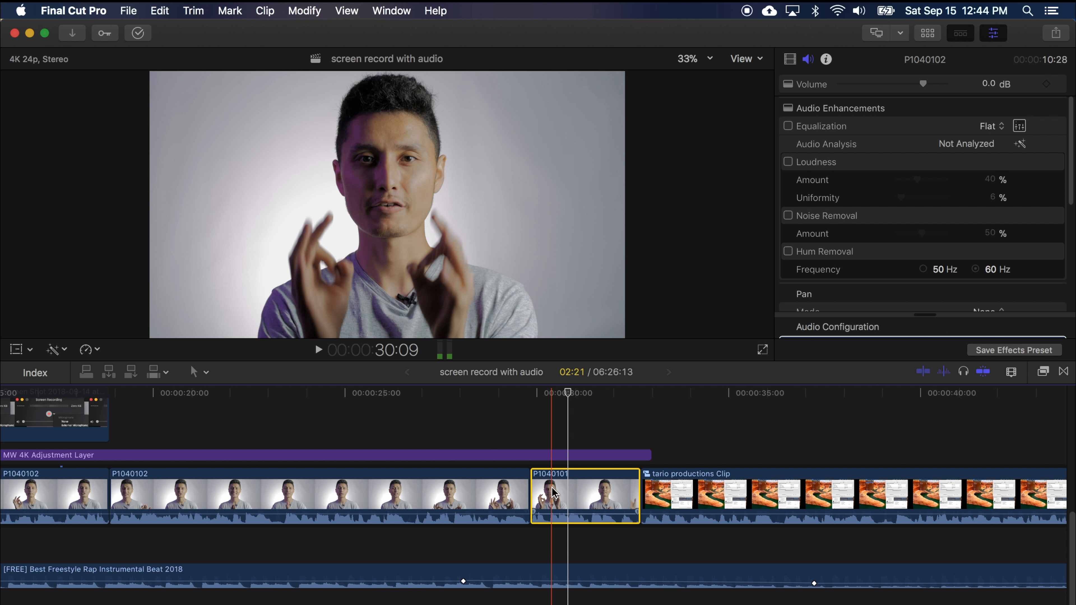
Disable the MW 4K Adjustment Layer above the P1040102 and P1040101 clips
click(421, 455)
click(421, 457)
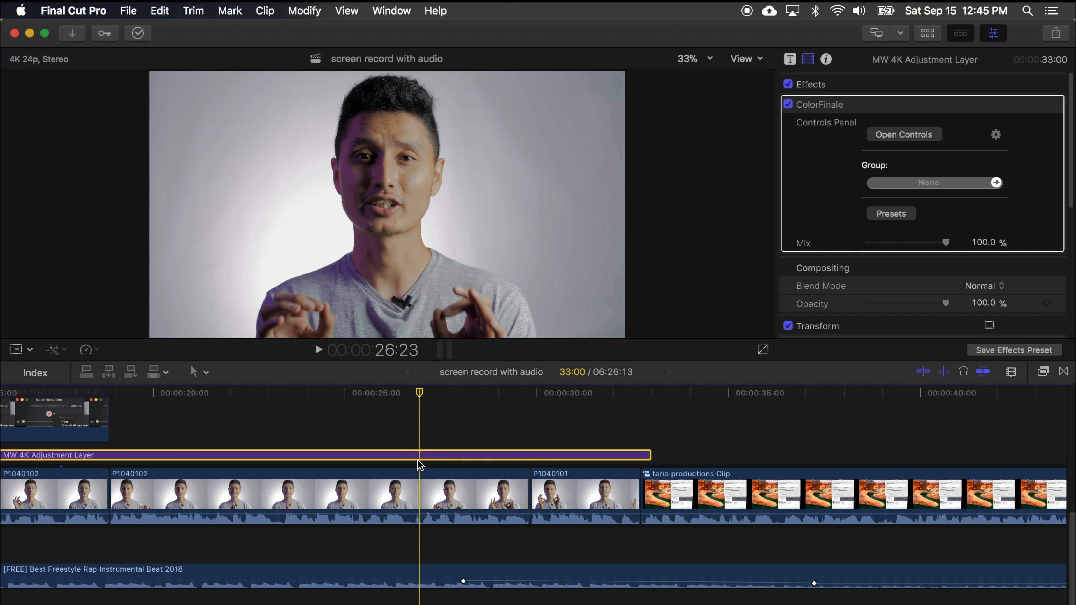
click(421, 480)
click(422, 458)
key(v)
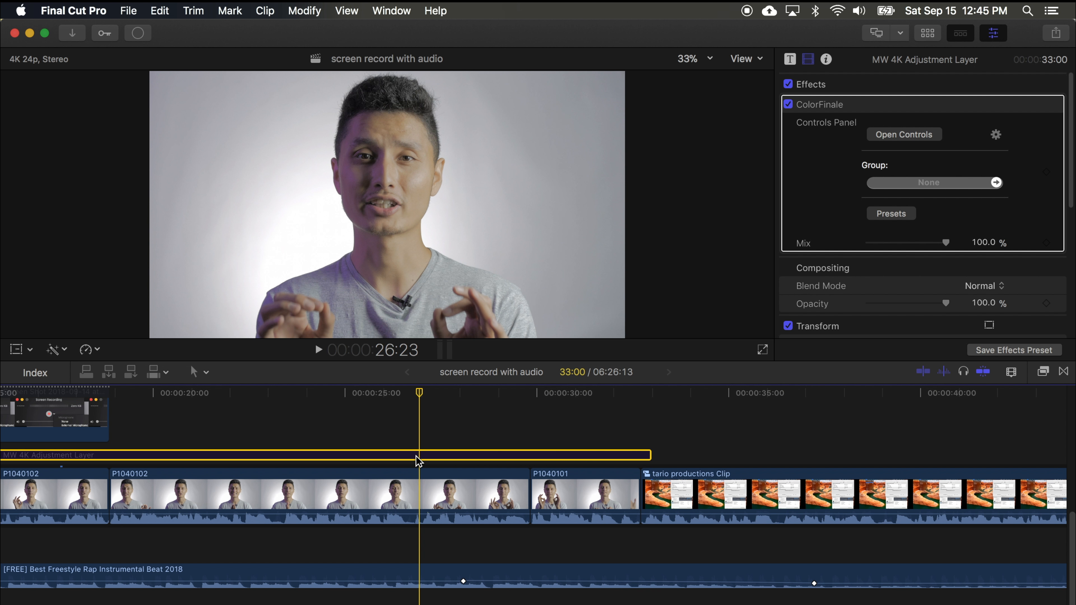
Copy the MW 4K Adjustment Layer's attributes and try to paste its ColorFinale effect selectively onto the P1040102 clip
key(alt+super+c)
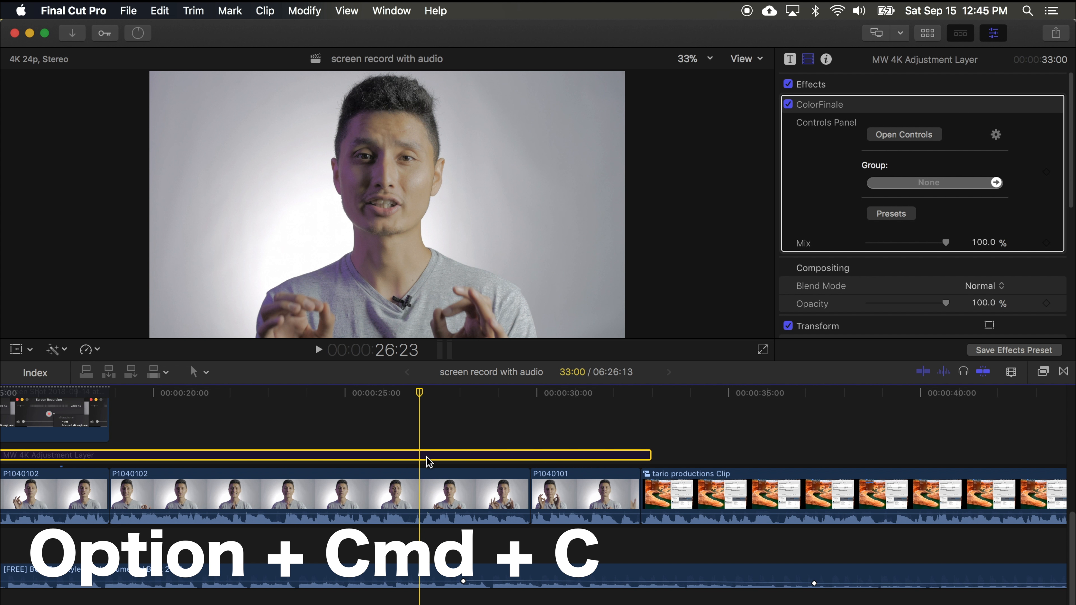
click(434, 483)
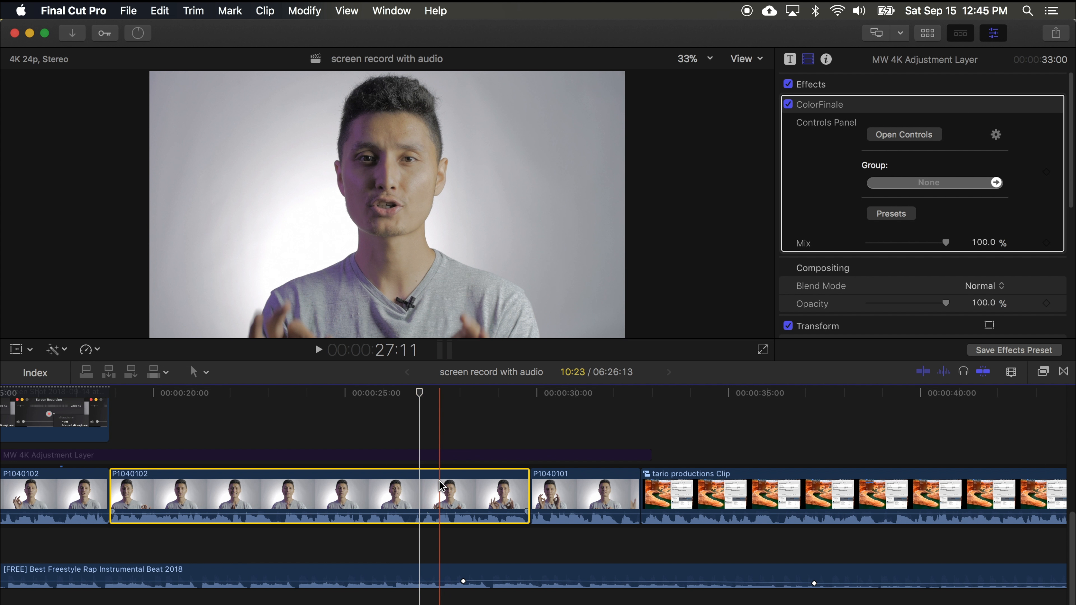
click(421, 456)
click(412, 487)
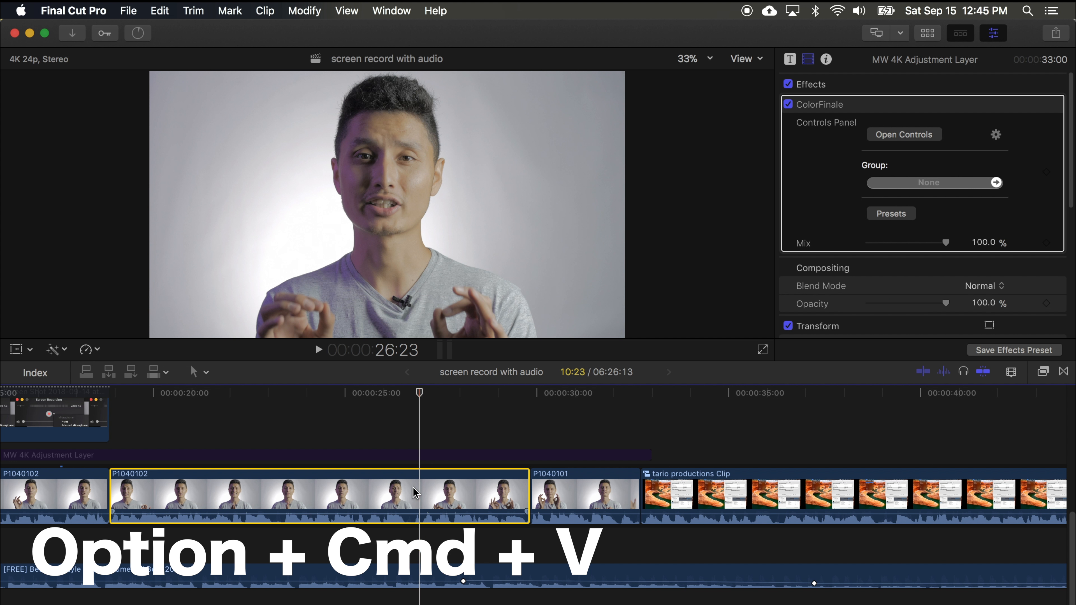
key(shift+super+v)
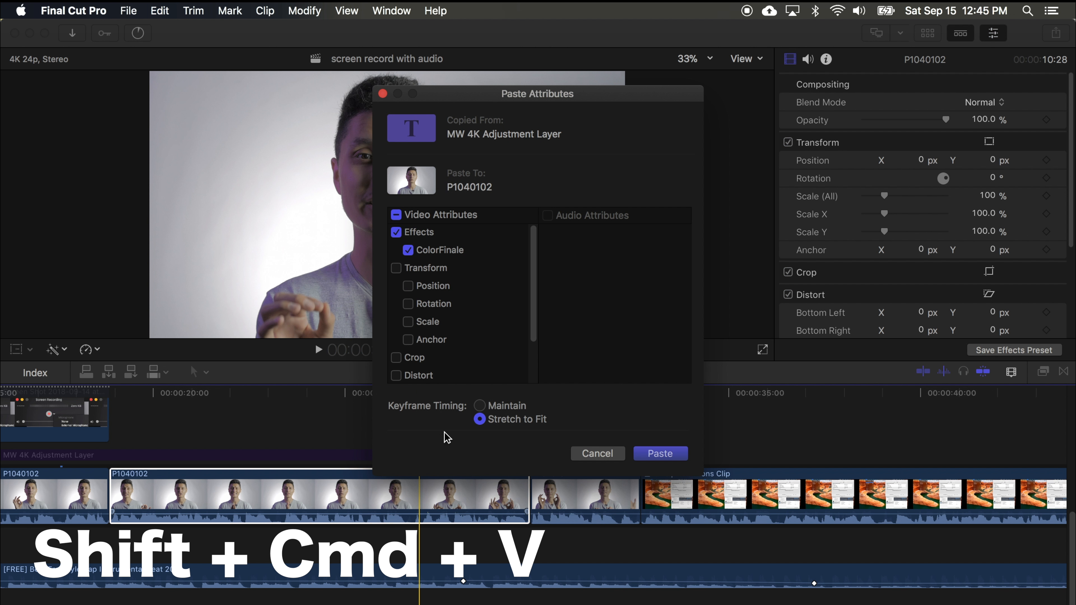
scroll(436, 303, down, 3)
scroll(425, 337, up, 3)
scroll(440, 279, down, 3)
scroll(428, 303, up, 3)
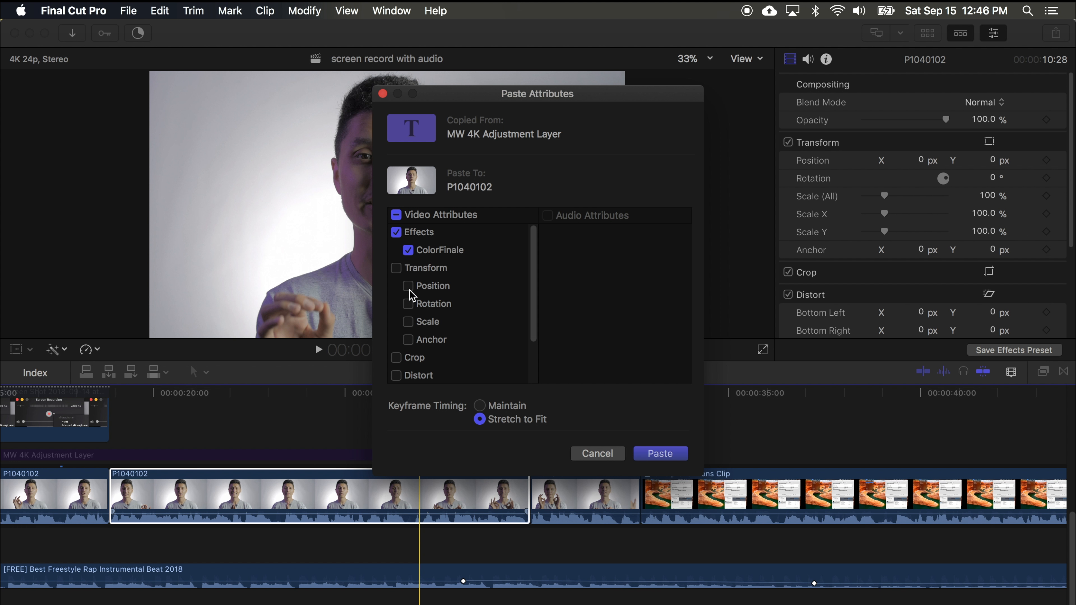
click(408, 251)
click(408, 251)
click(597, 454)
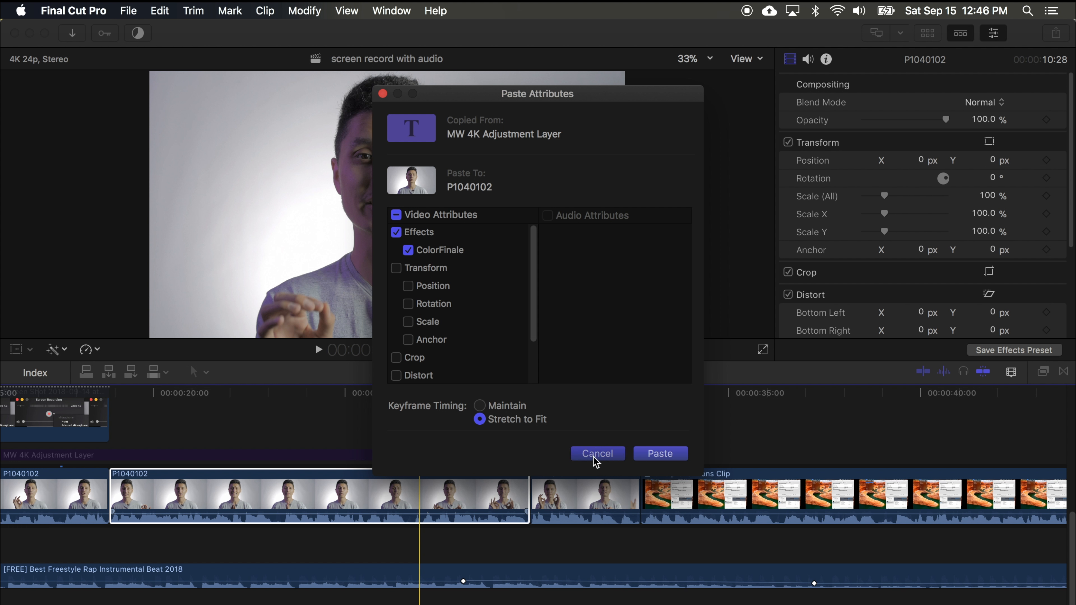